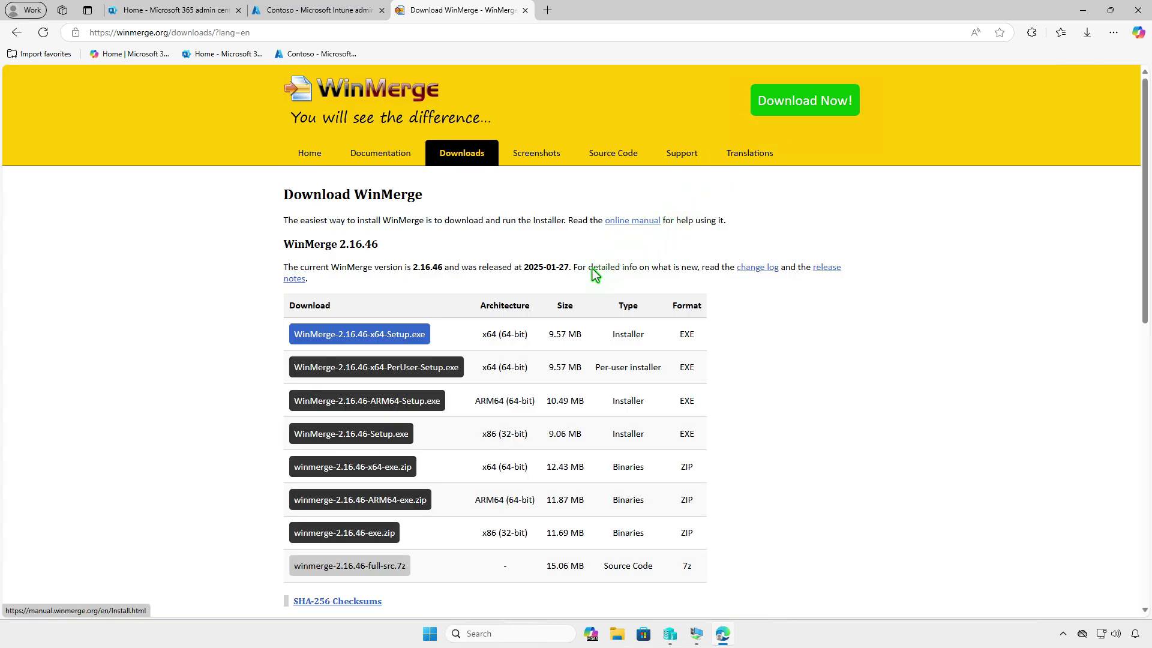
Download the WinMerge-2.16.46-x64-Setup.exe installer, show it in the Downloads folder, and minimize the open windows
{"action": "left_click", "coordinate": [412, 333]}
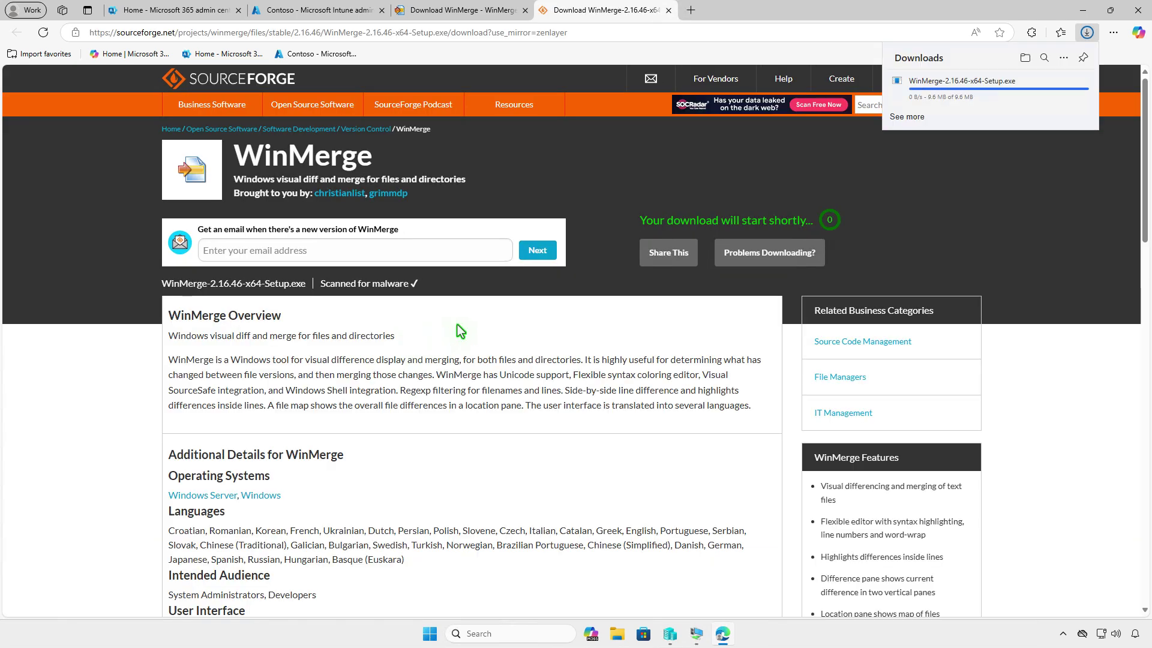
{"action": "left_click", "coordinate": [1025, 58]}
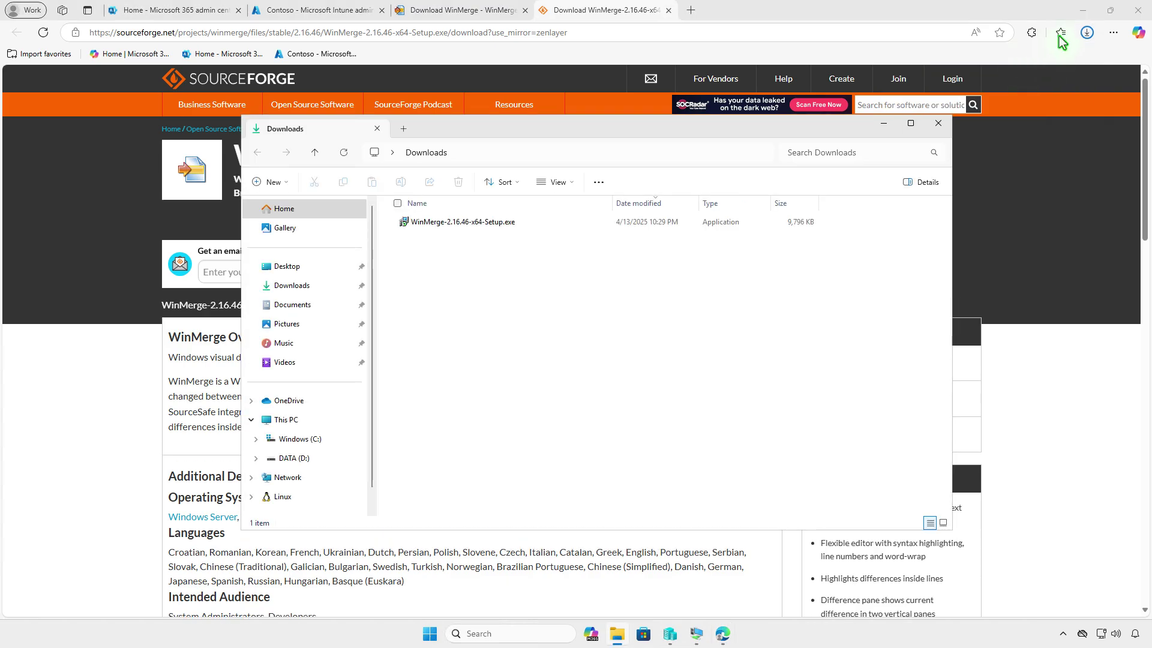
{"action": "left_click", "coordinate": [1079, 13]}
{"action": "left_click", "coordinate": [1079, 13]}
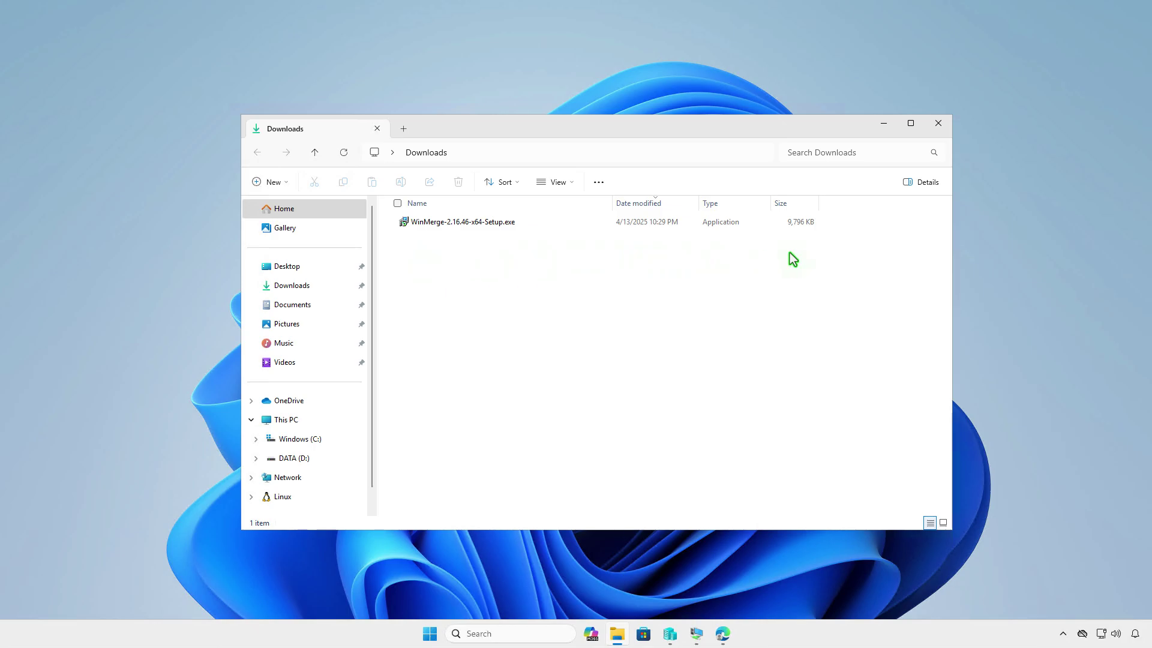
{"action": "left_click", "coordinate": [884, 123]}
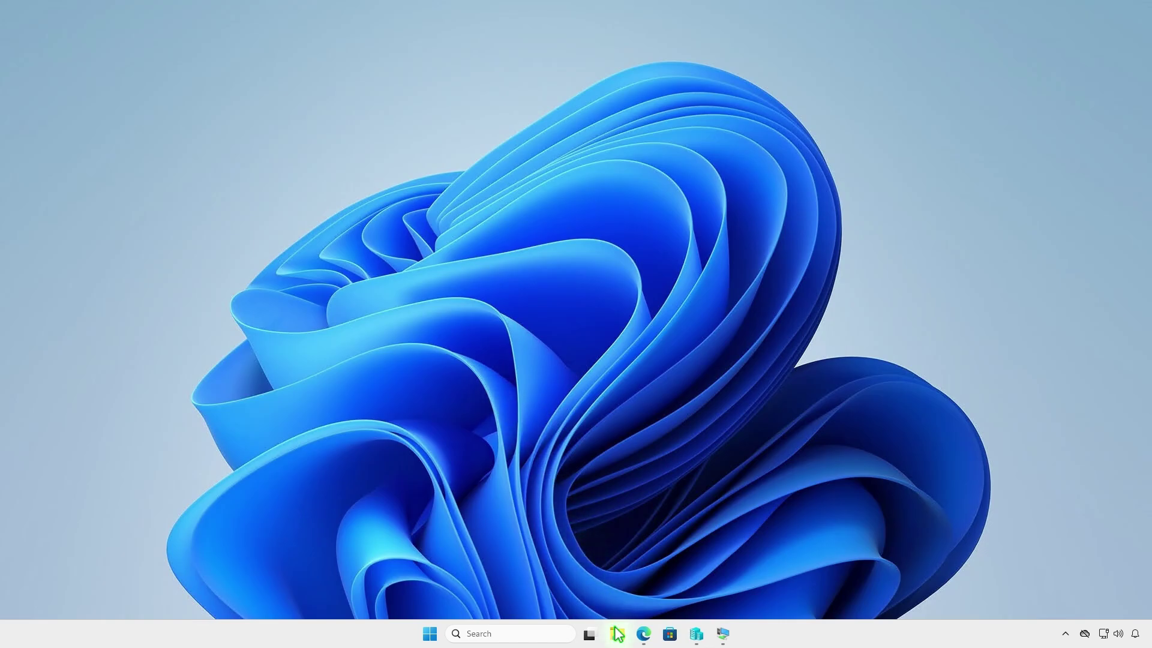
Create a folder named Intune in the root of the DATA (D:) drive
{"action": "key", "text": "super+e"}
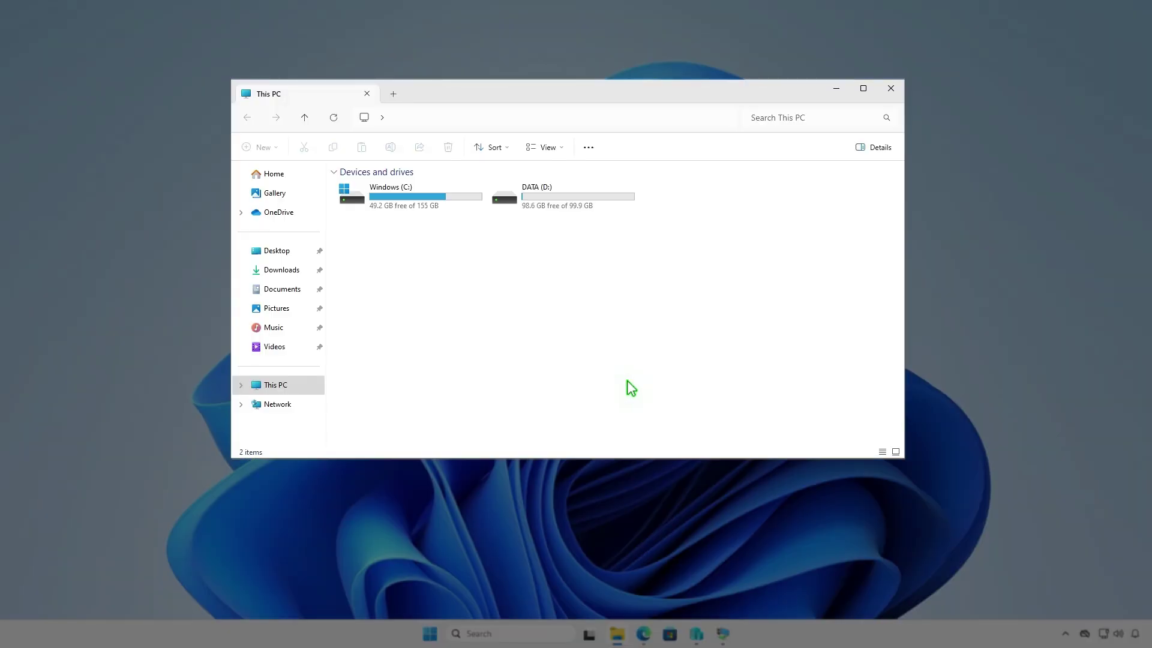
{"action": "double_click", "coordinate": [599, 198]}
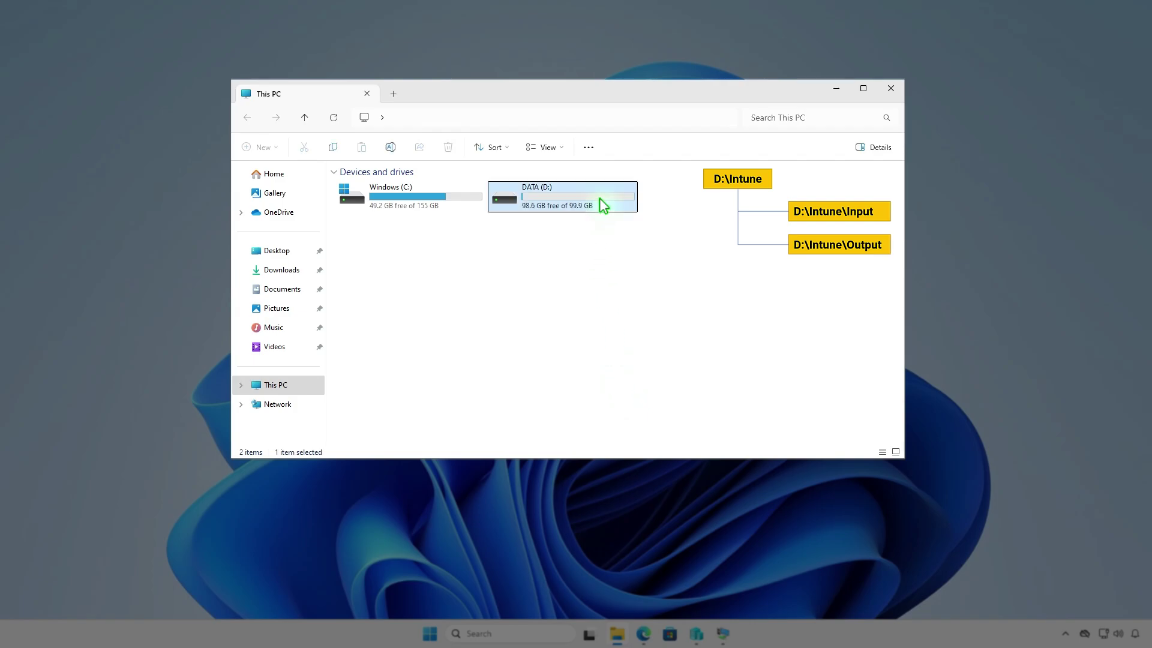
{"action": "left_click", "coordinate": [272, 149]}
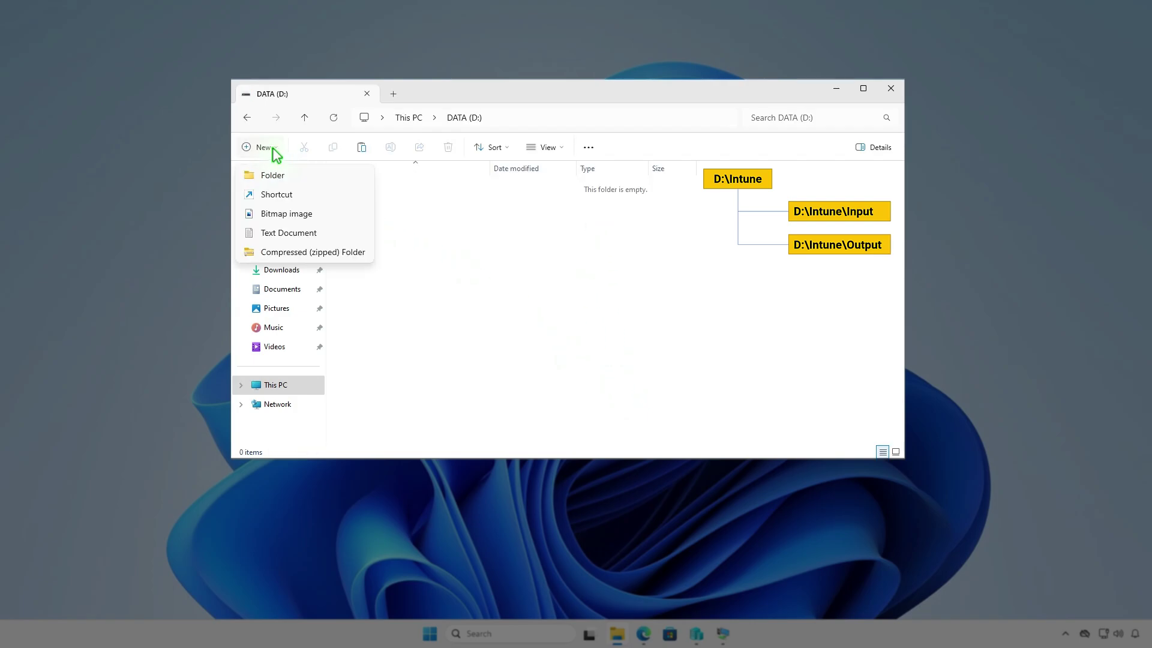
{"action": "left_click", "coordinate": [294, 174]}
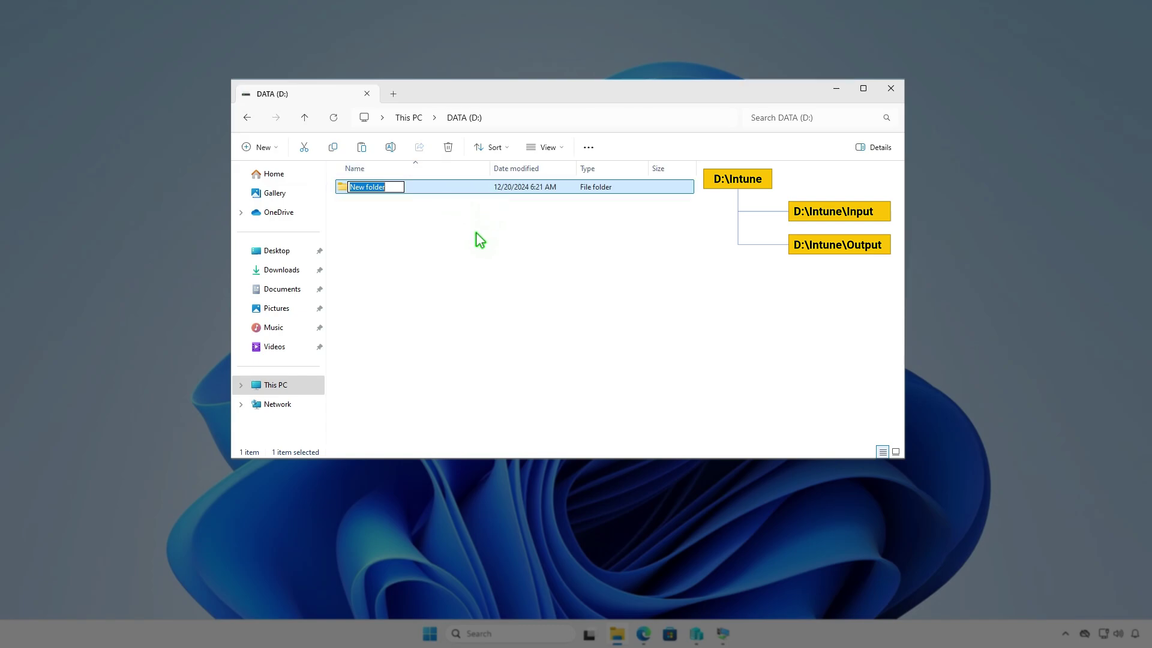
{"action": "type", "text": "Intune"}
{"action": "key", "text": "Return"}
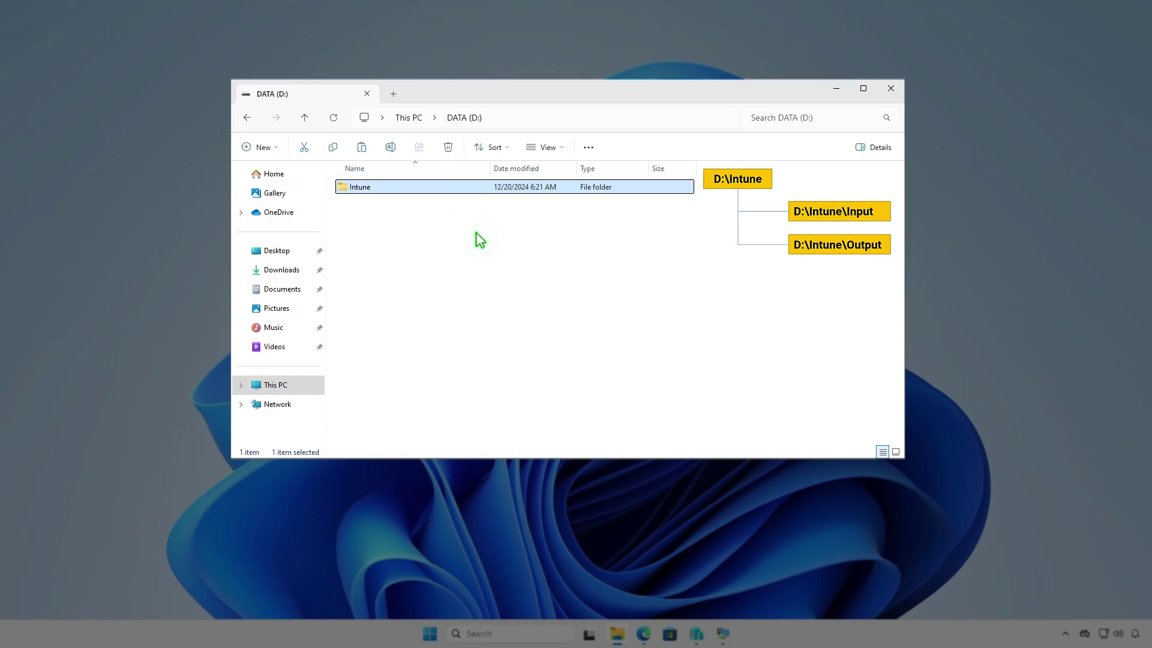
Create two subfolders named Input and Output inside D:\Intune
{"action": "key", "text": "Return"}
{"action": "right_click", "coordinate": [476, 232]}
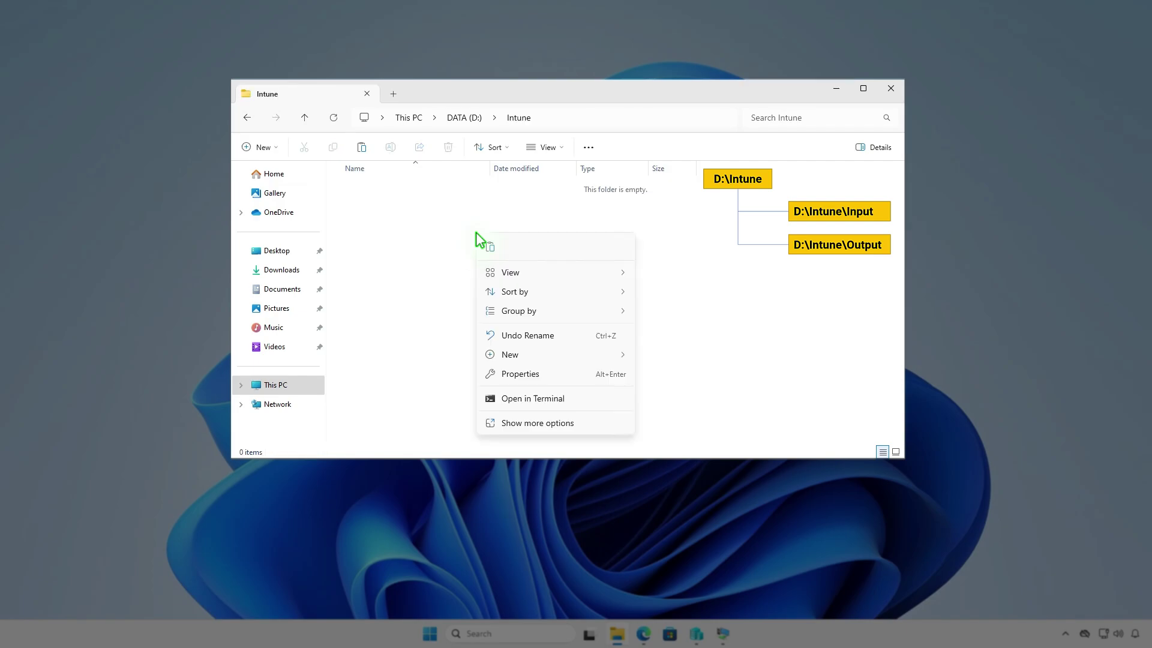
{"action": "mouse_move", "coordinate": [543, 355]}
{"action": "left_click", "coordinate": [671, 358]}
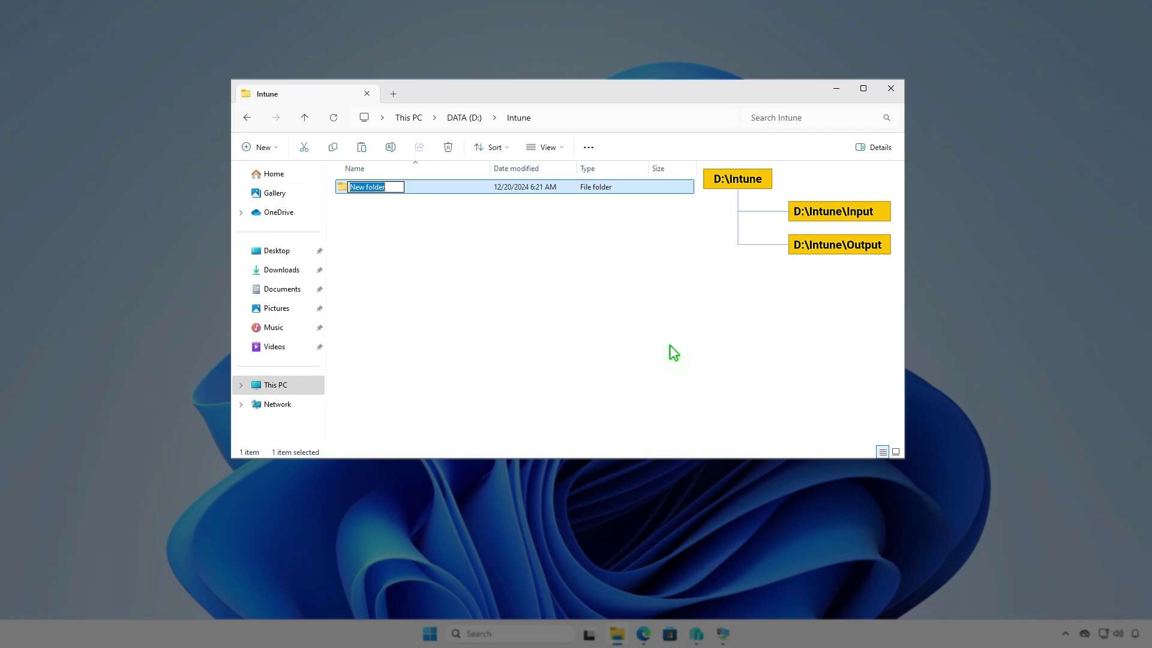
{"action": "type", "text": "Input"}
{"action": "key", "text": "Return"}
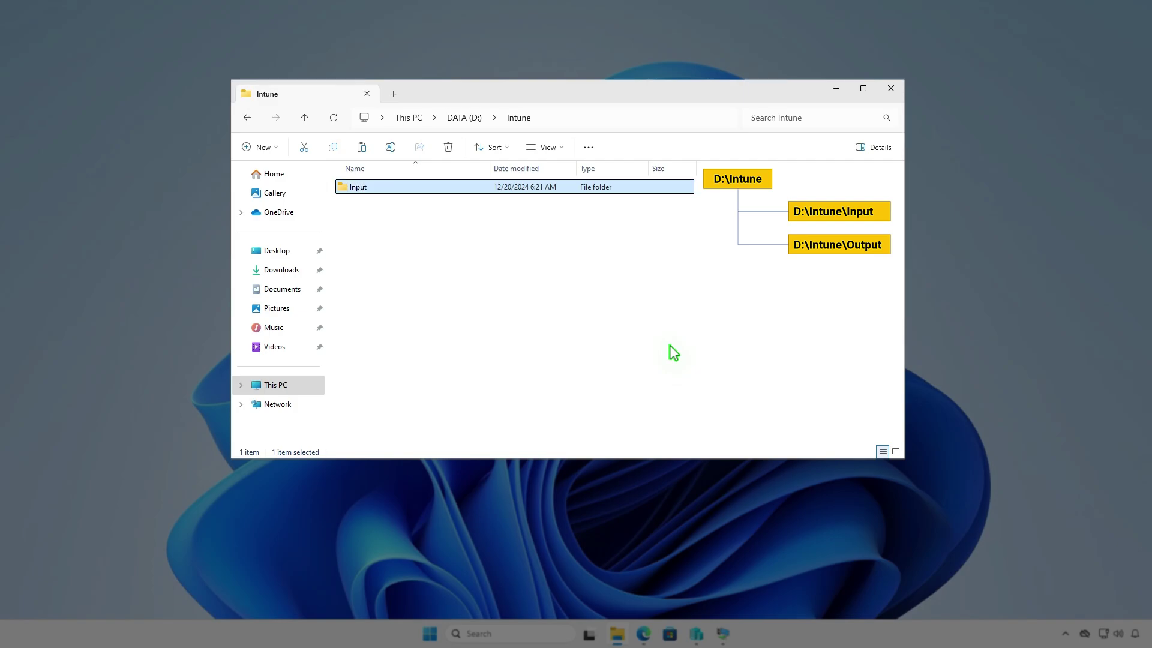
{"action": "key", "text": "ctrl+shift+n"}
{"action": "type", "text": "O"}
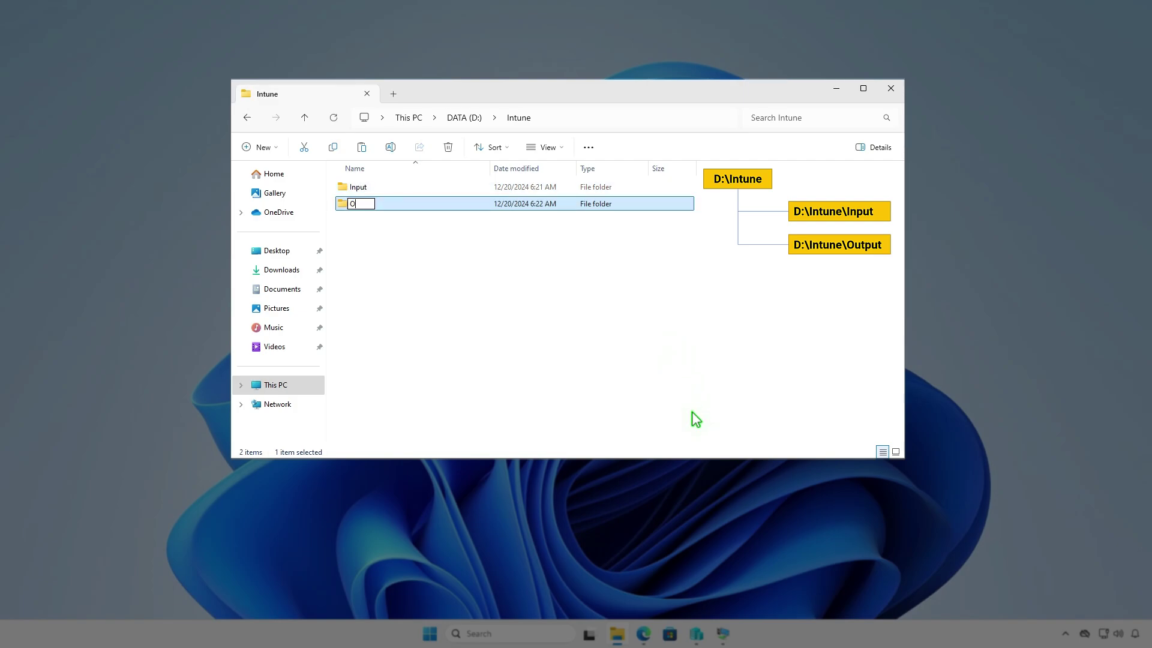
{"action": "type", "text": "utput"}
{"action": "left_click", "coordinate": [625, 321]}
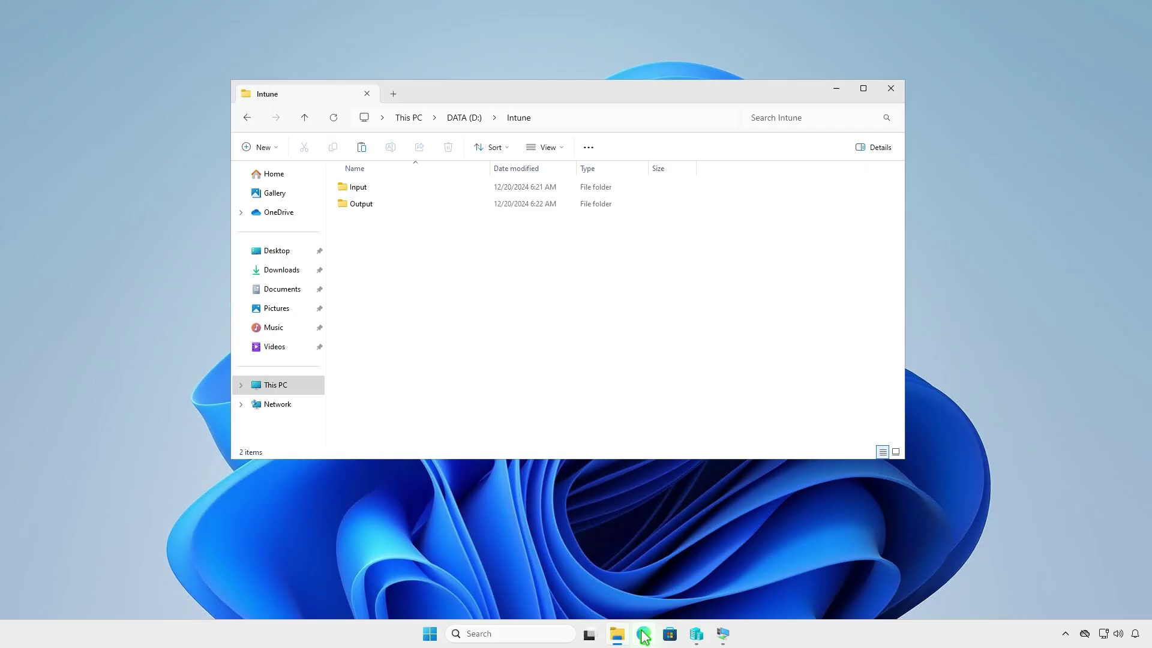
In Edge, download the latest Microsoft Win32 Content Prep Tool release as a source code zip and show it in its folder
{"action": "left_click", "coordinate": [644, 633]}
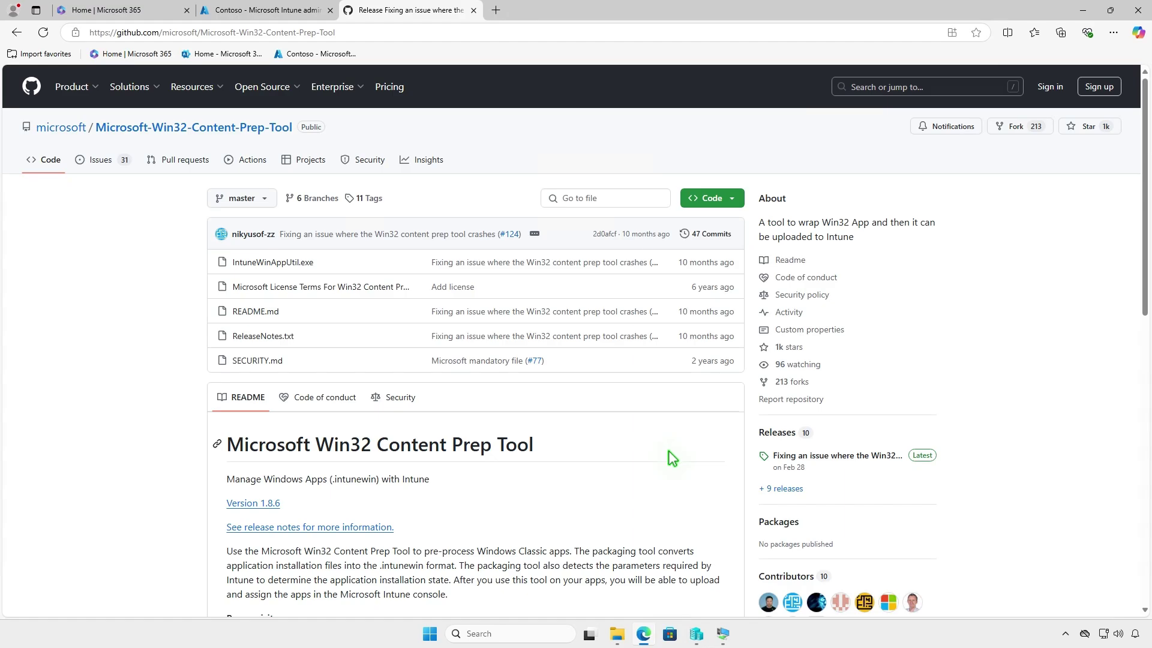
{"action": "left_click", "coordinate": [867, 456]}
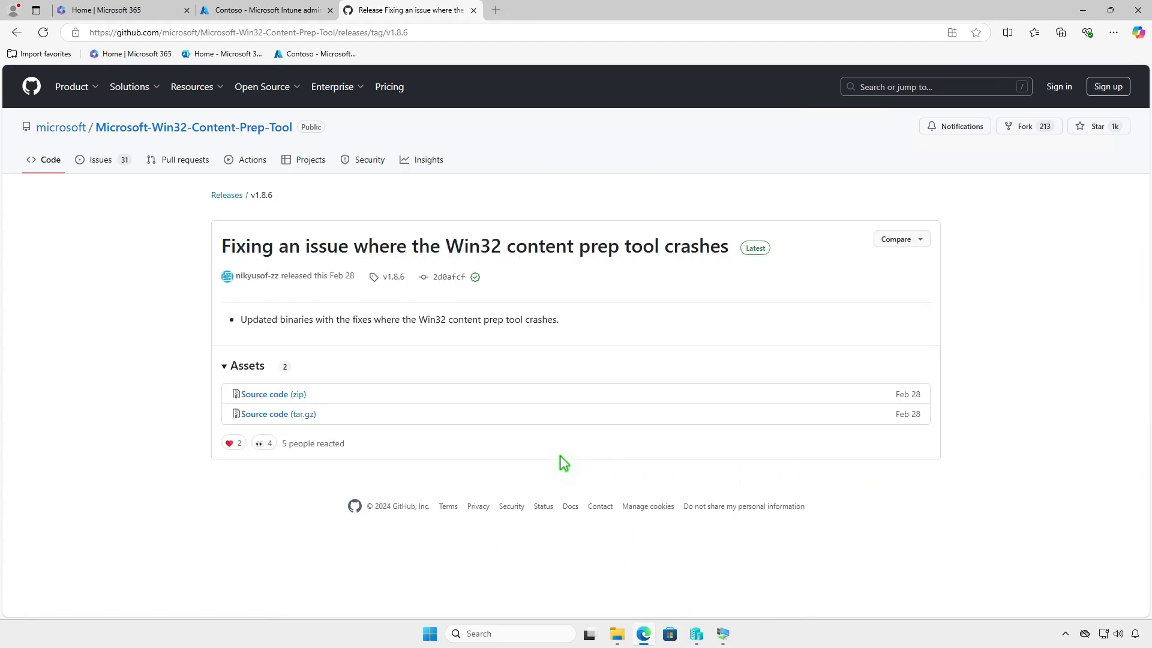
{"action": "left_click", "coordinate": [300, 395]}
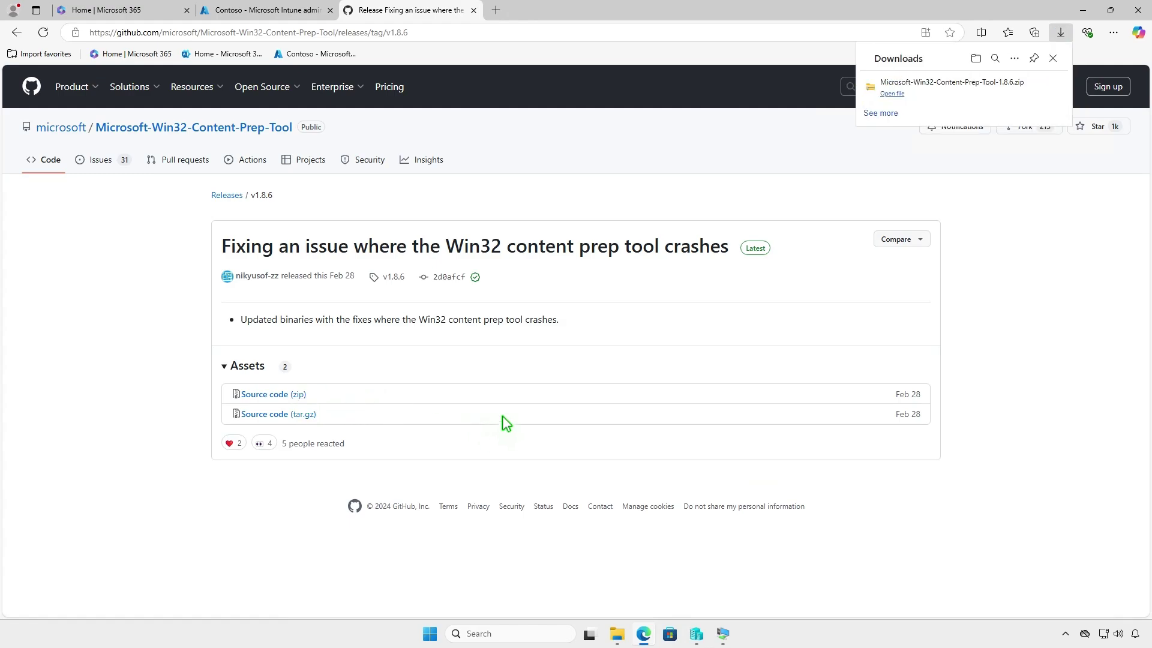
{"action": "left_click", "coordinate": [1019, 91]}
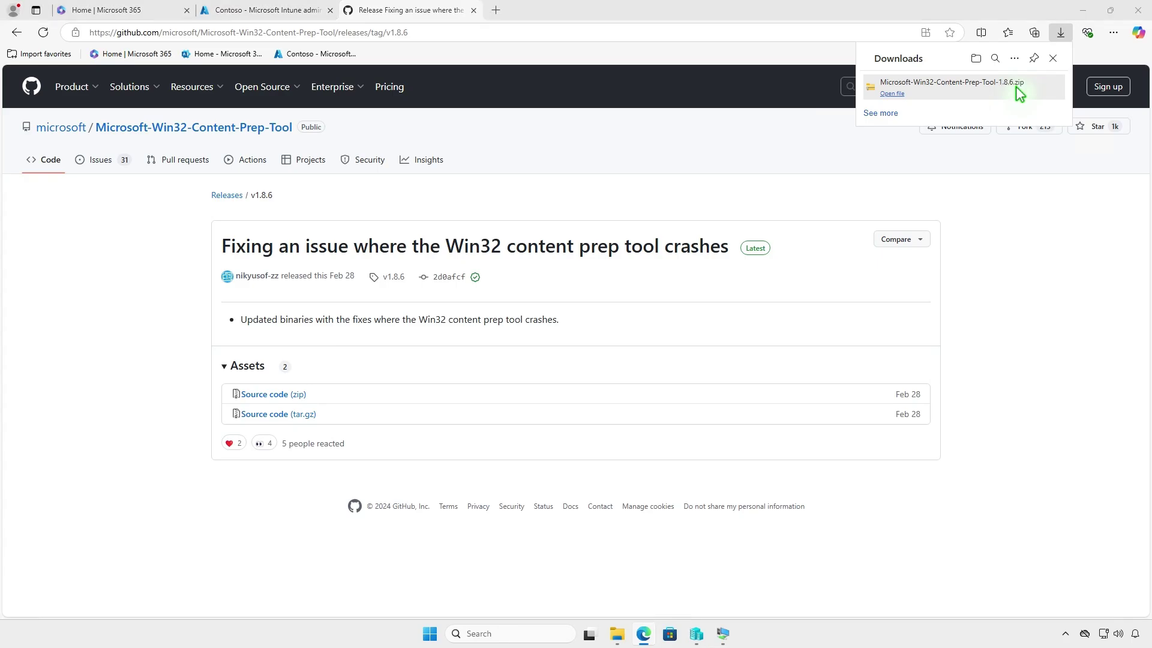
{"action": "left_click", "coordinate": [1084, 11]}
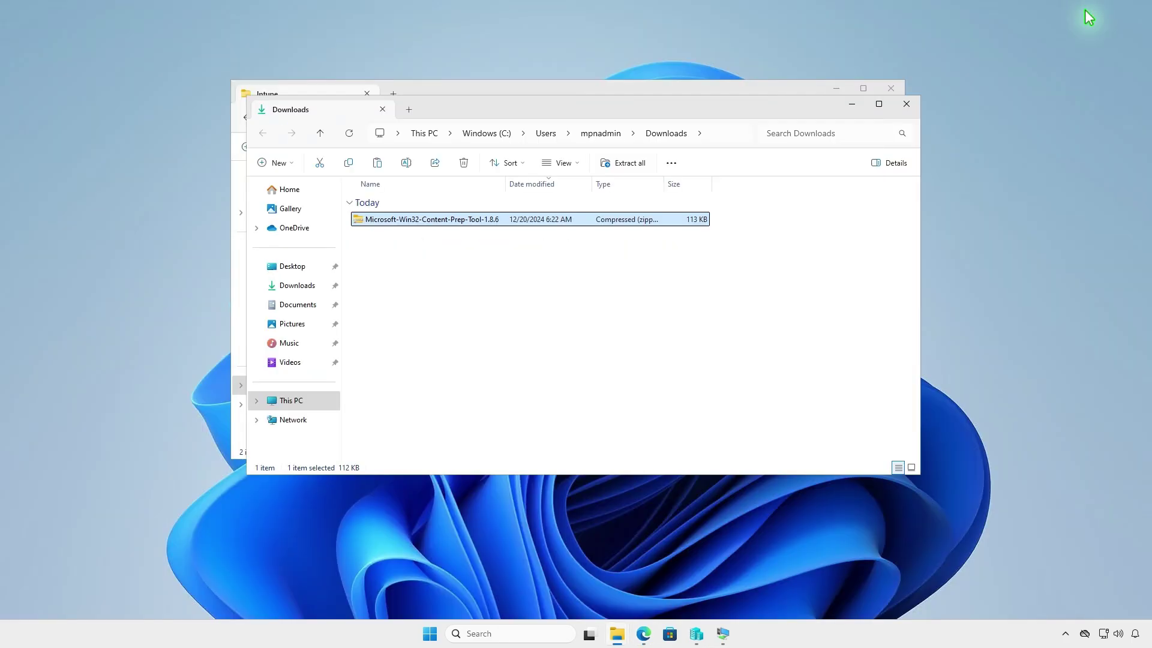
Extract the Microsoft-Win32-Content-Prep-Tool-1.8.6 archive and open the tool folder inside the extracted files
{"action": "left_click", "coordinate": [629, 164]}
{"action": "left_click", "coordinate": [678, 431]}
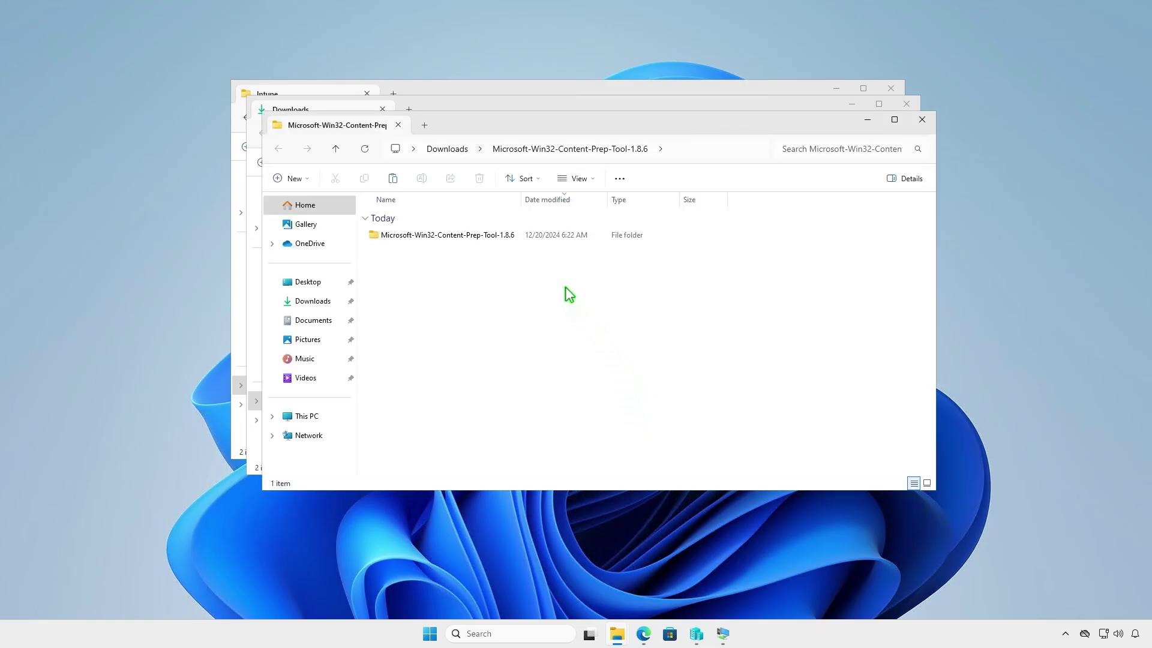
{"action": "double_click", "coordinate": [514, 236]}
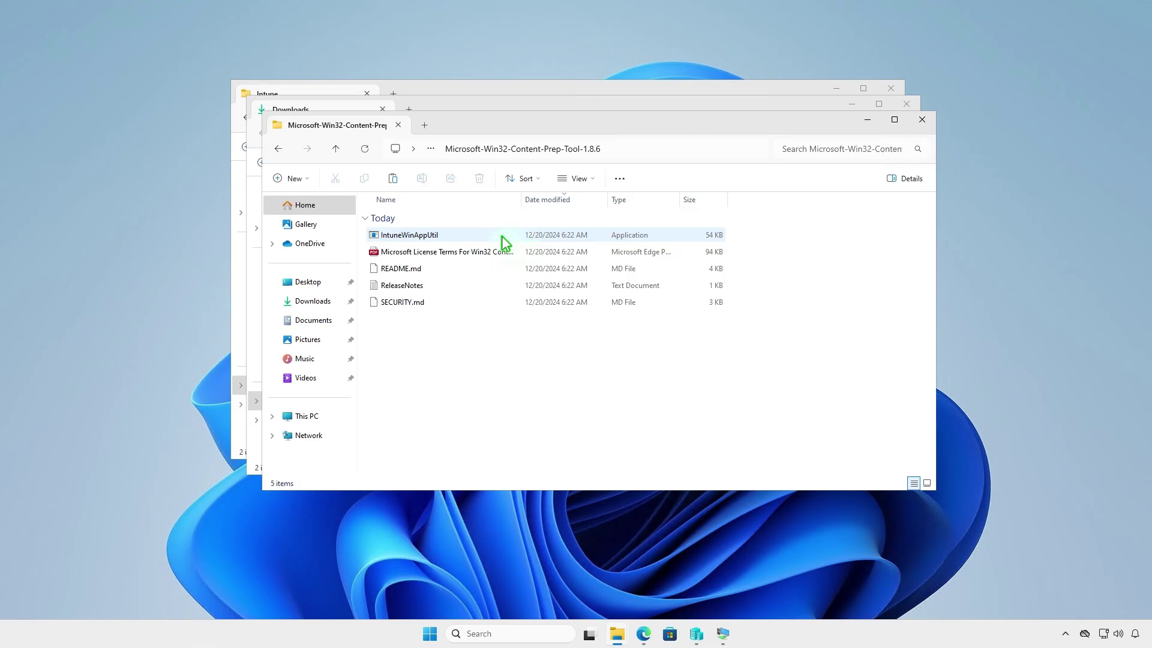
Copy IntuneWinAppUtil from the extracted tool folder into D:\Intune, closing the extracted and Downloads folder windows
{"action": "right_click", "coordinate": [460, 233]}
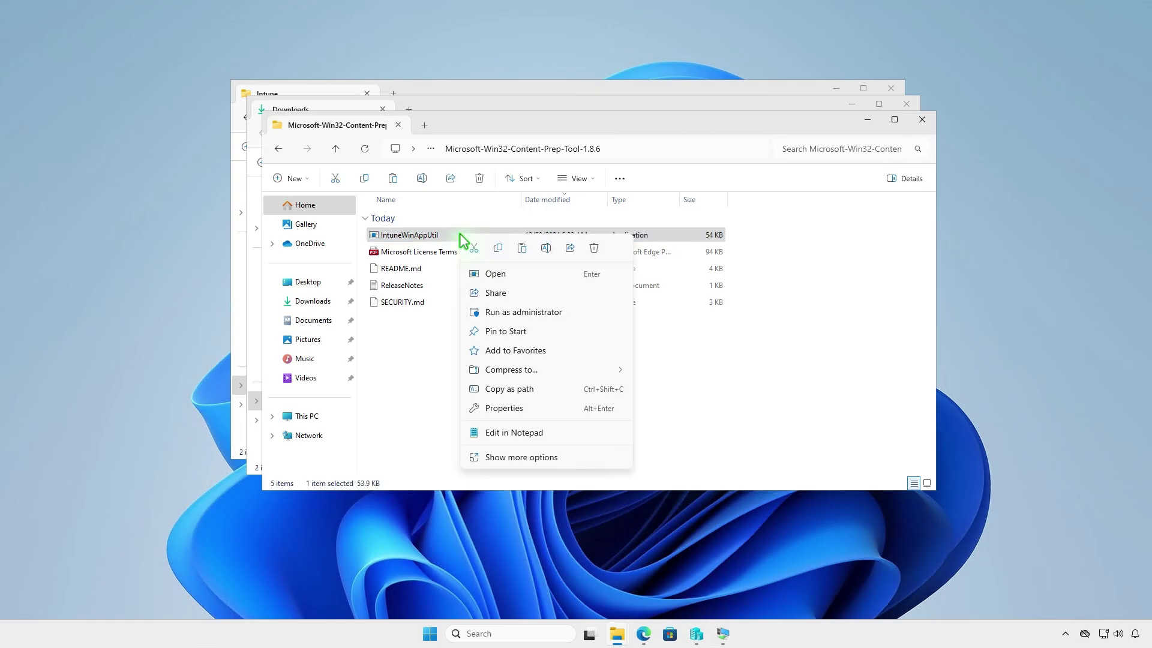
{"action": "left_click", "coordinate": [497, 249]}
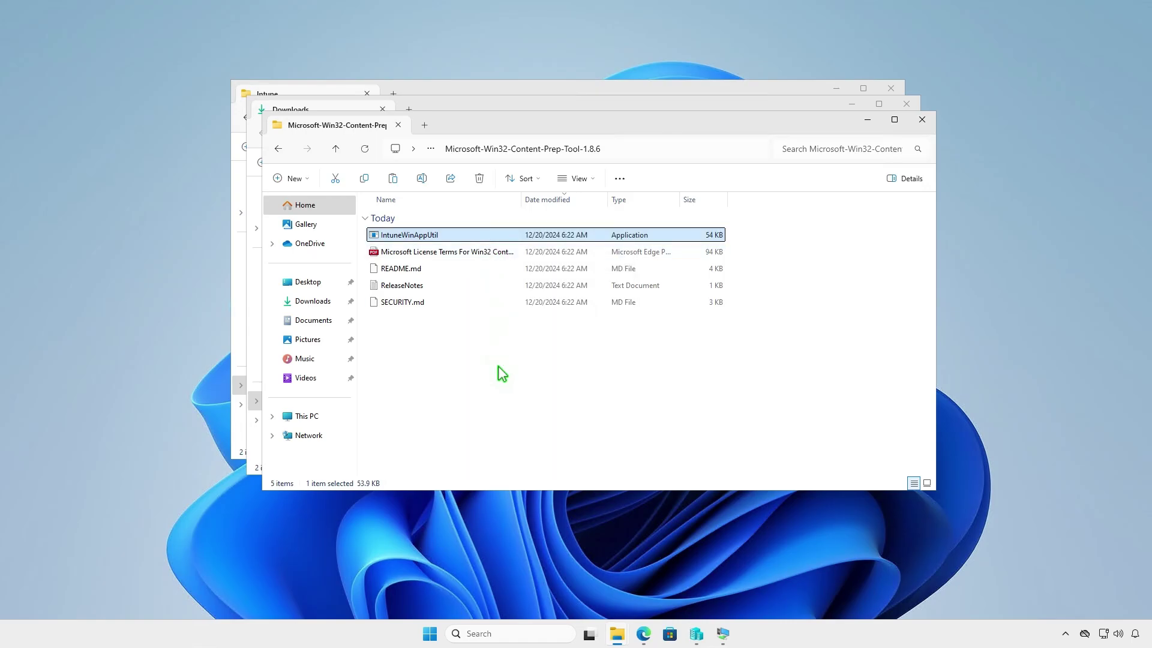
{"action": "left_click", "coordinate": [922, 120]}
{"action": "left_click", "coordinate": [907, 106]}
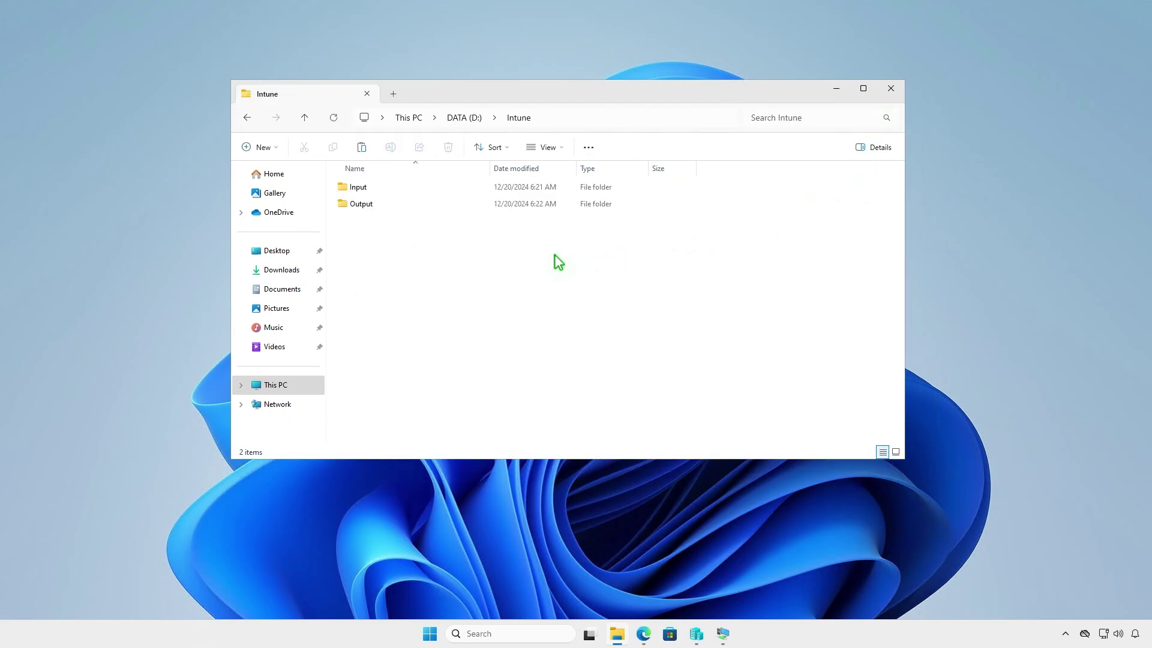
{"action": "right_click", "coordinate": [413, 258]}
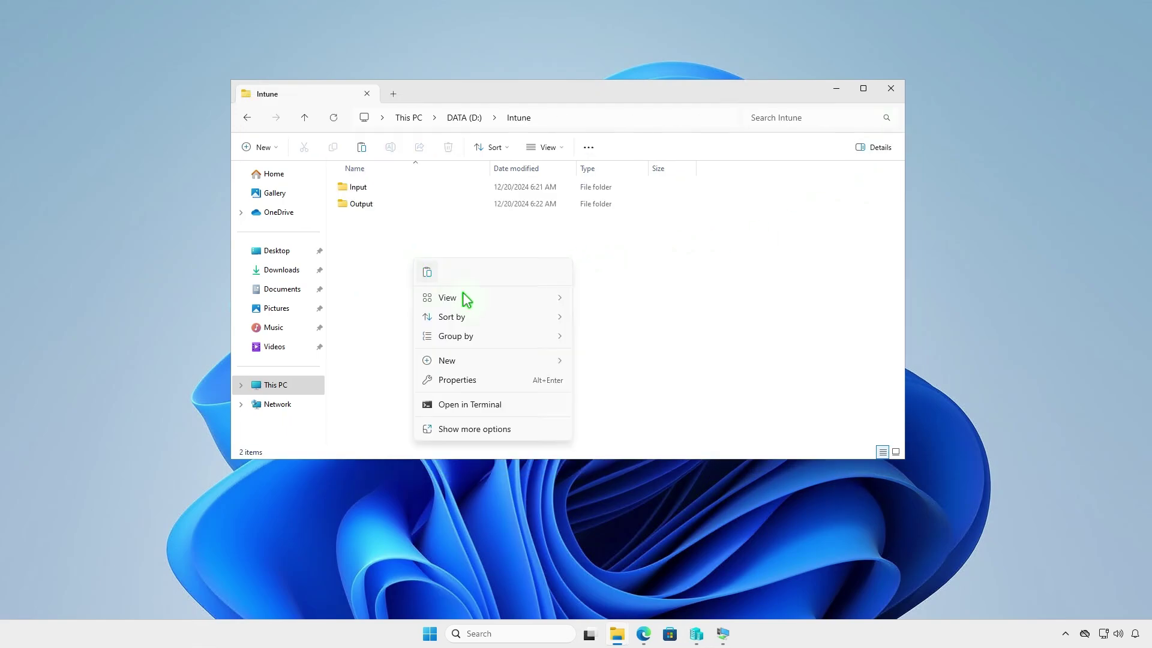
{"action": "key", "text": "ctrl+v"}
{"action": "left_click", "coordinate": [500, 318]}
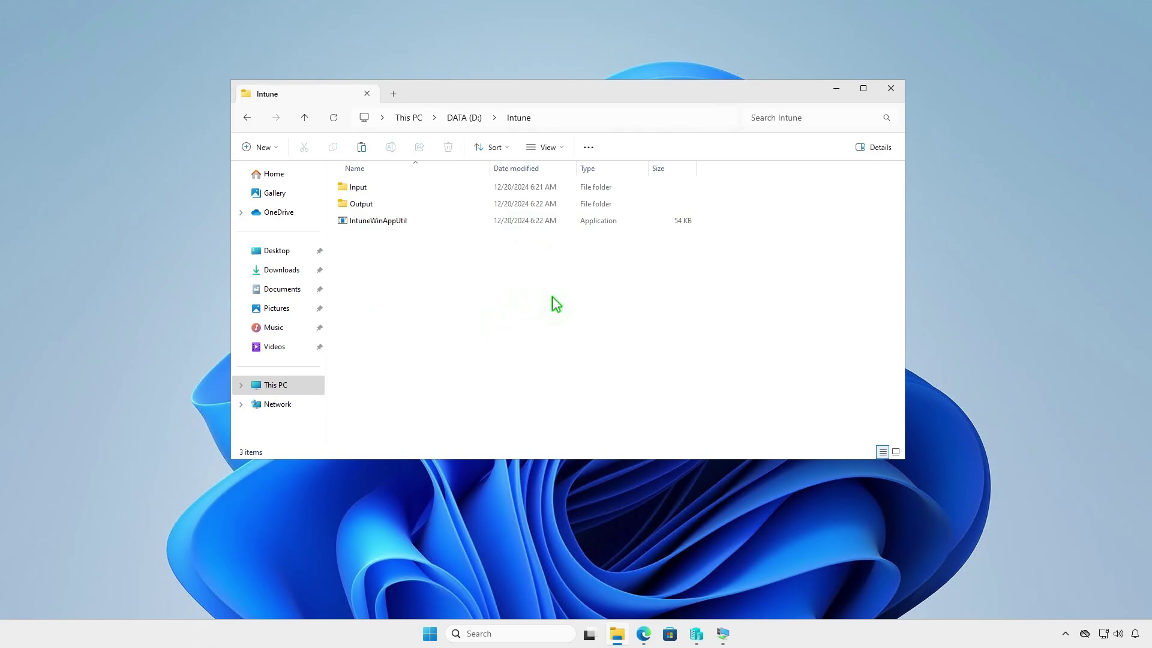
Rename the WinMerge installer in the Downloads folder to setup.exe
{"action": "key", "text": "super+d"}
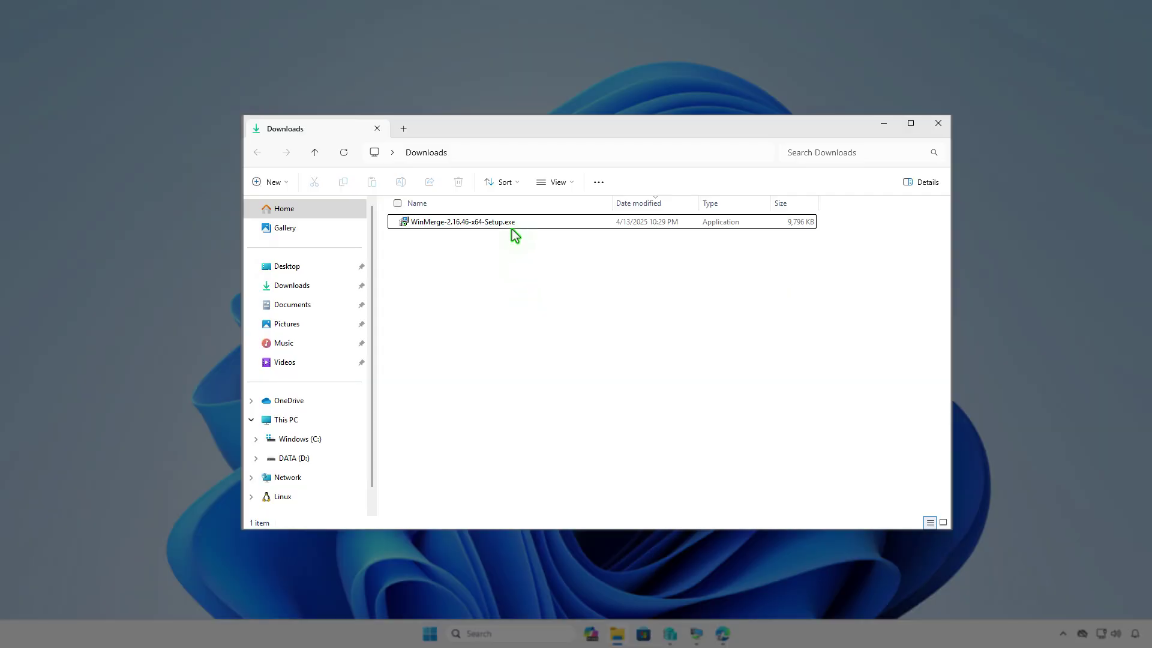
{"action": "left_click", "coordinate": [513, 229]}
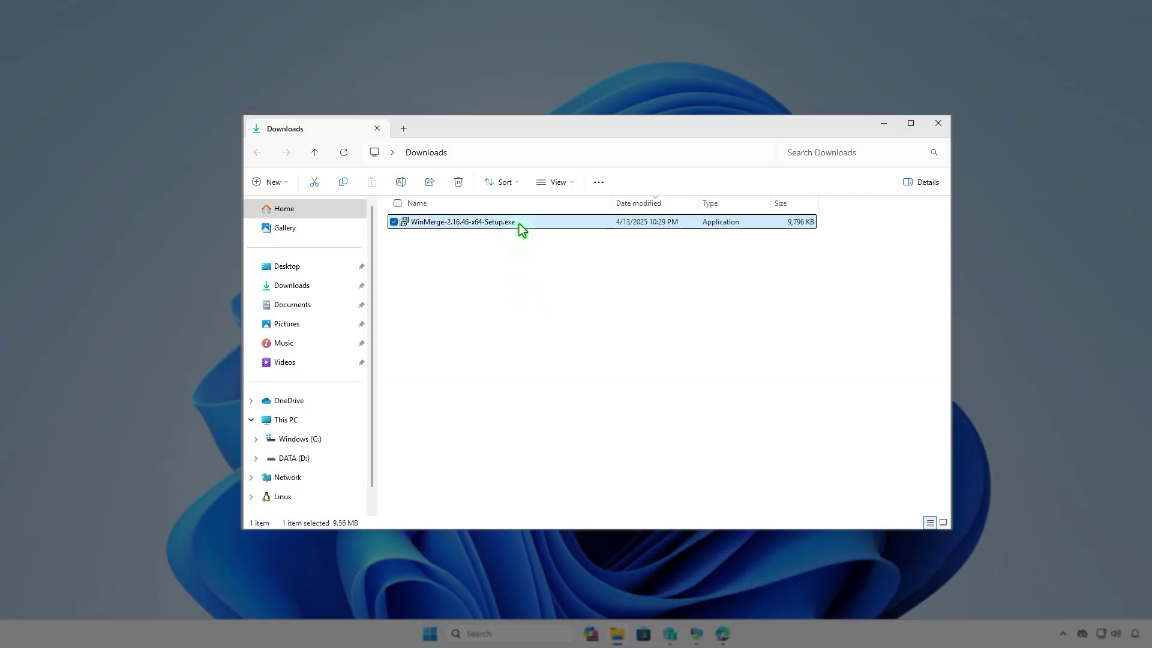
{"action": "key", "text": "F2"}
{"action": "type", "text": "set"}
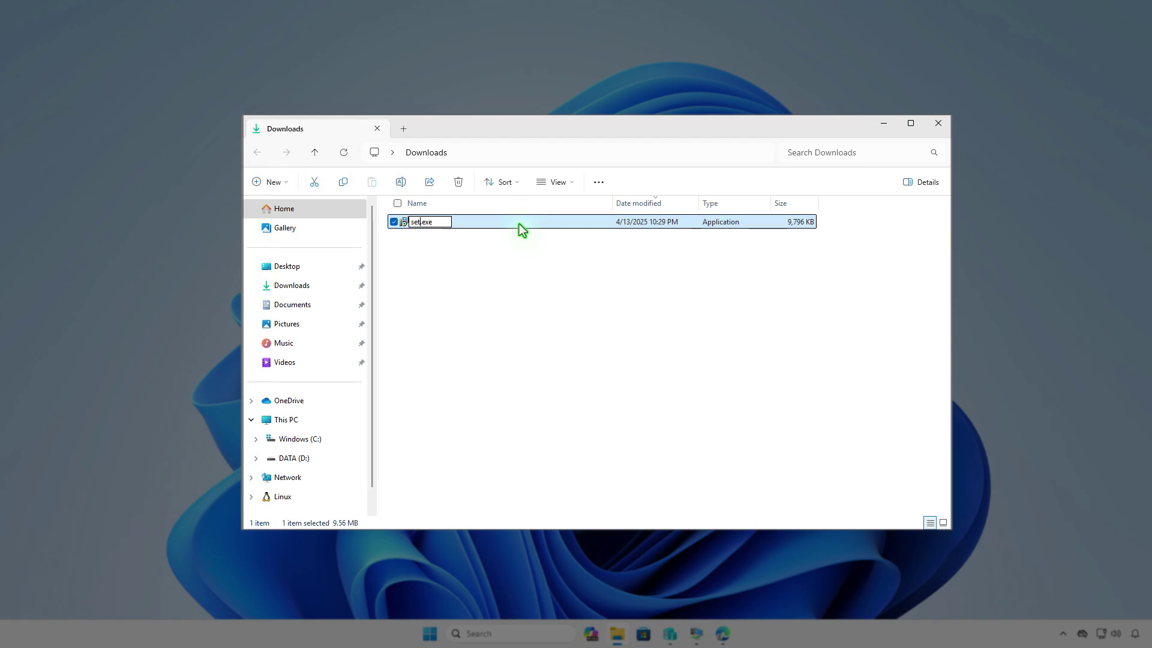
{"action": "type", "text": "up"}
{"action": "key", "text": "Return"}
Copy setup.exe from Downloads into D:\Intune\Input, return to the Intune folder and minimize the window
{"action": "right_click", "coordinate": [521, 229]}
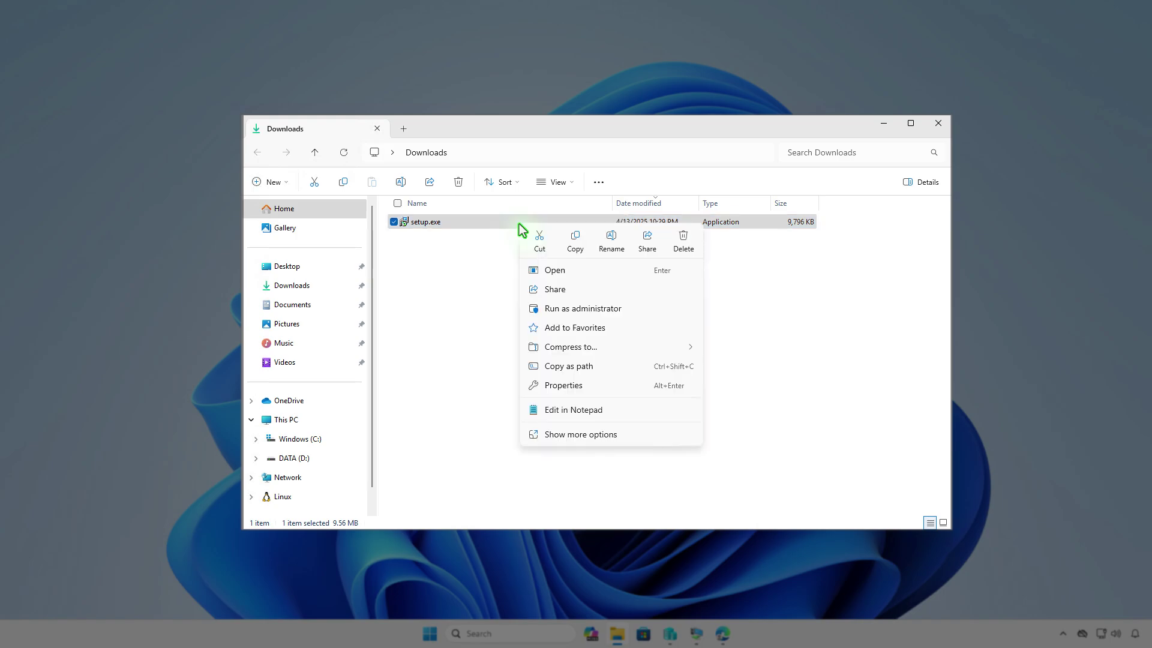
{"action": "left_click", "coordinate": [576, 246]}
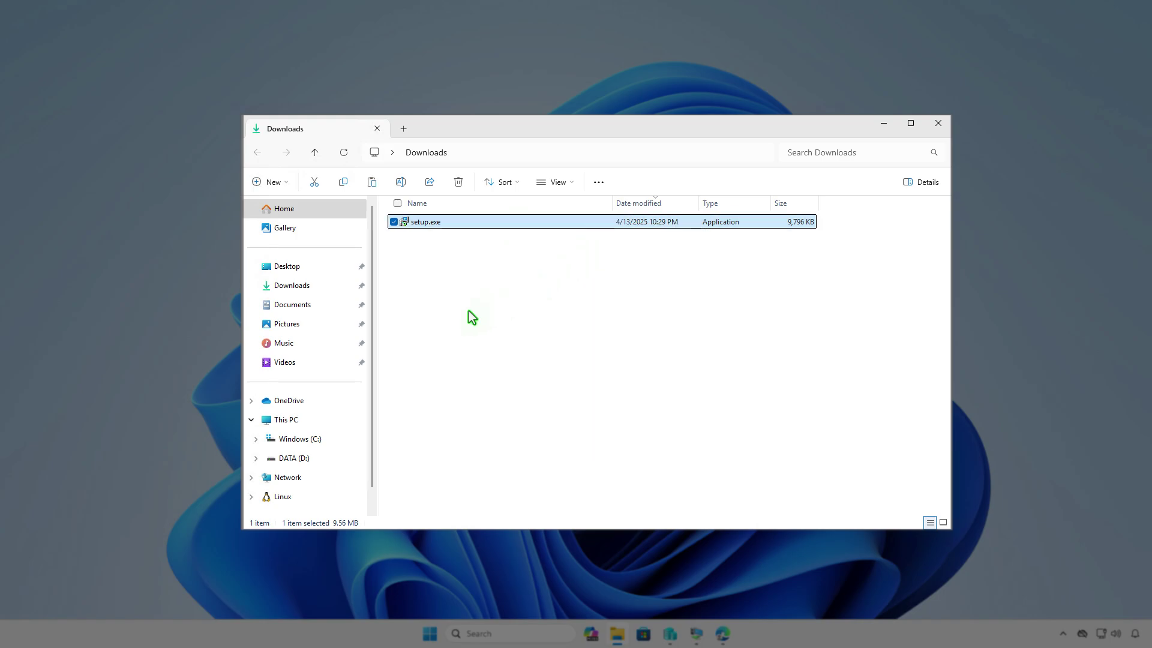
{"action": "left_click", "coordinate": [315, 420]}
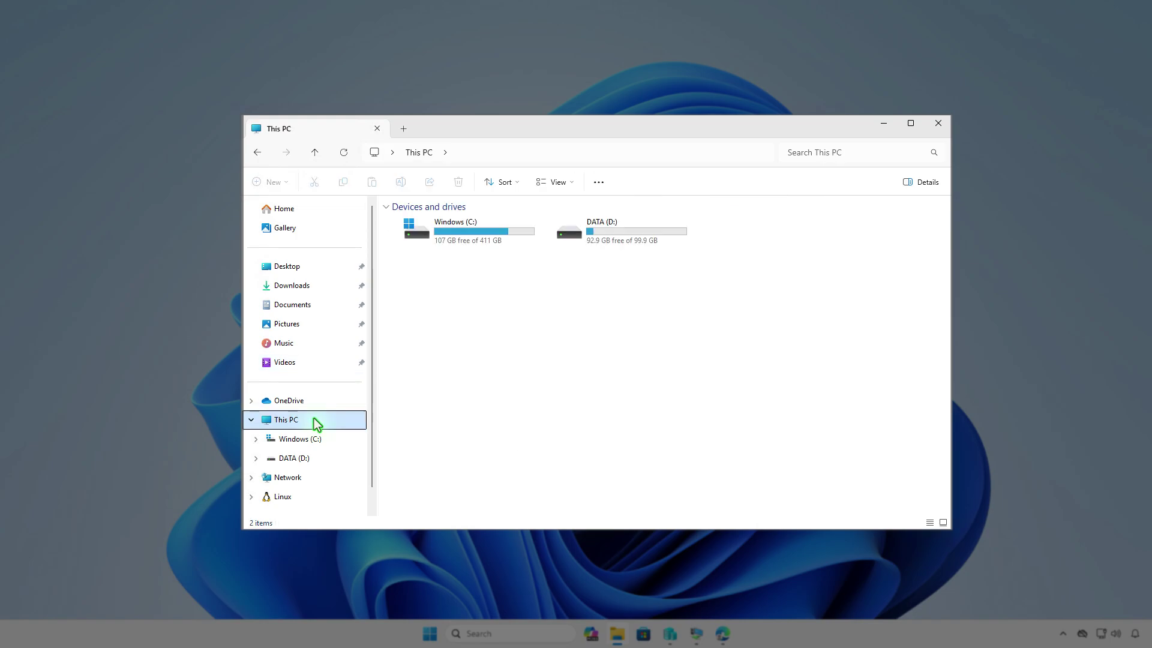
{"action": "double_click", "coordinate": [636, 232]}
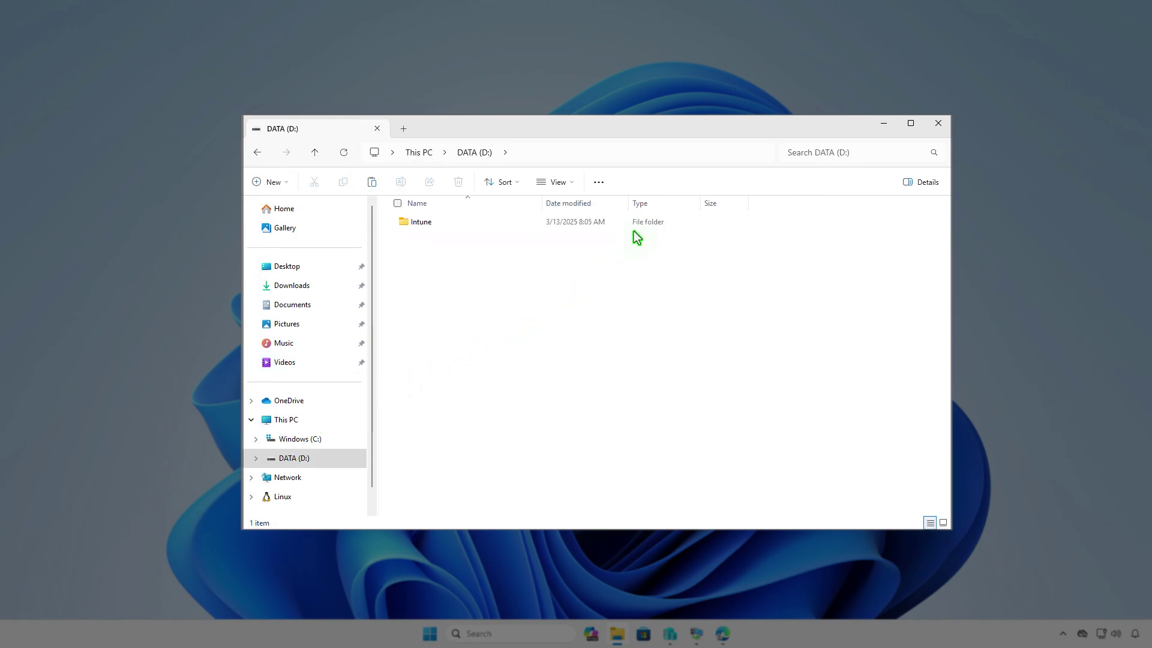
{"action": "double_click", "coordinate": [535, 225]}
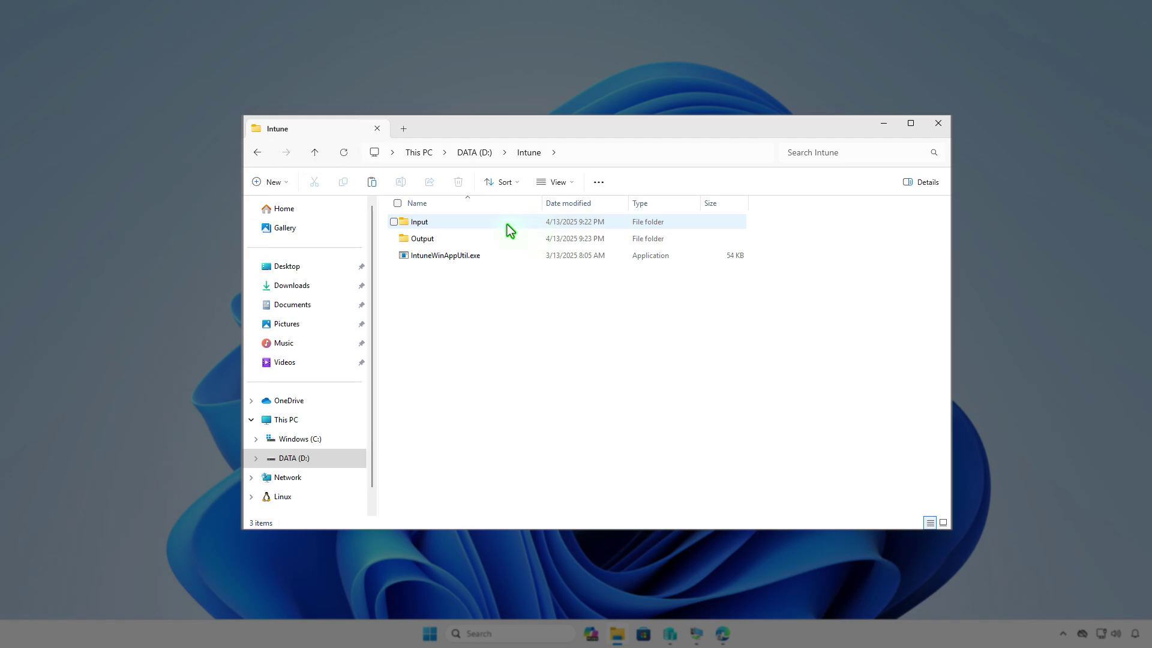
{"action": "double_click", "coordinate": [489, 223]}
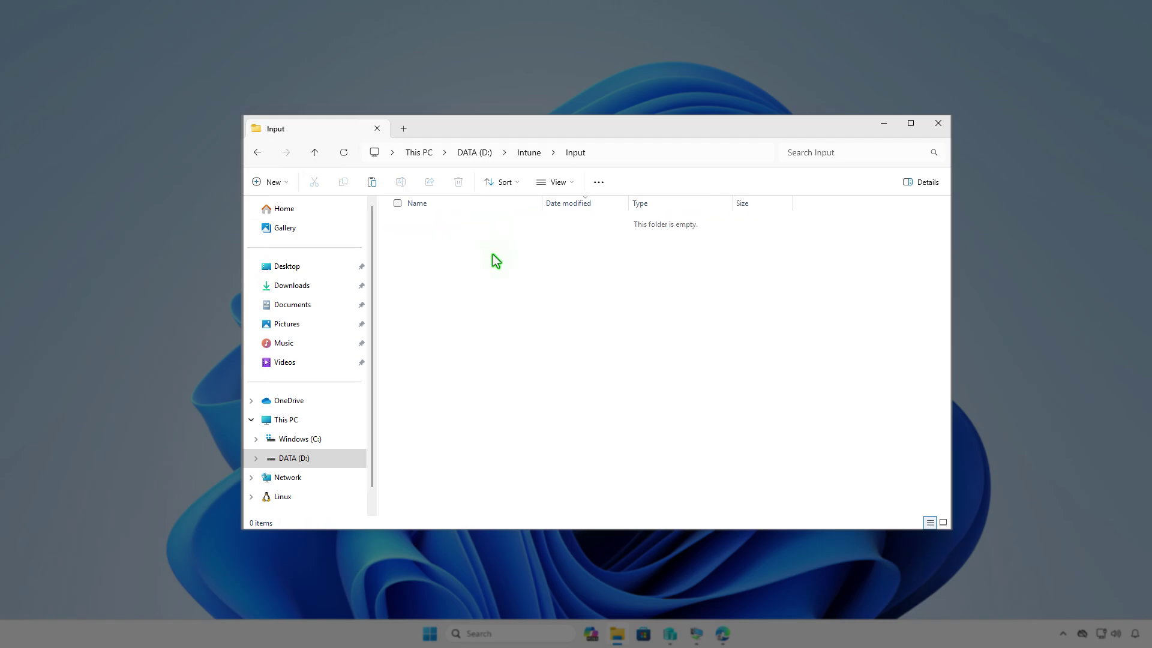
{"action": "right_click", "coordinate": [492, 254]}
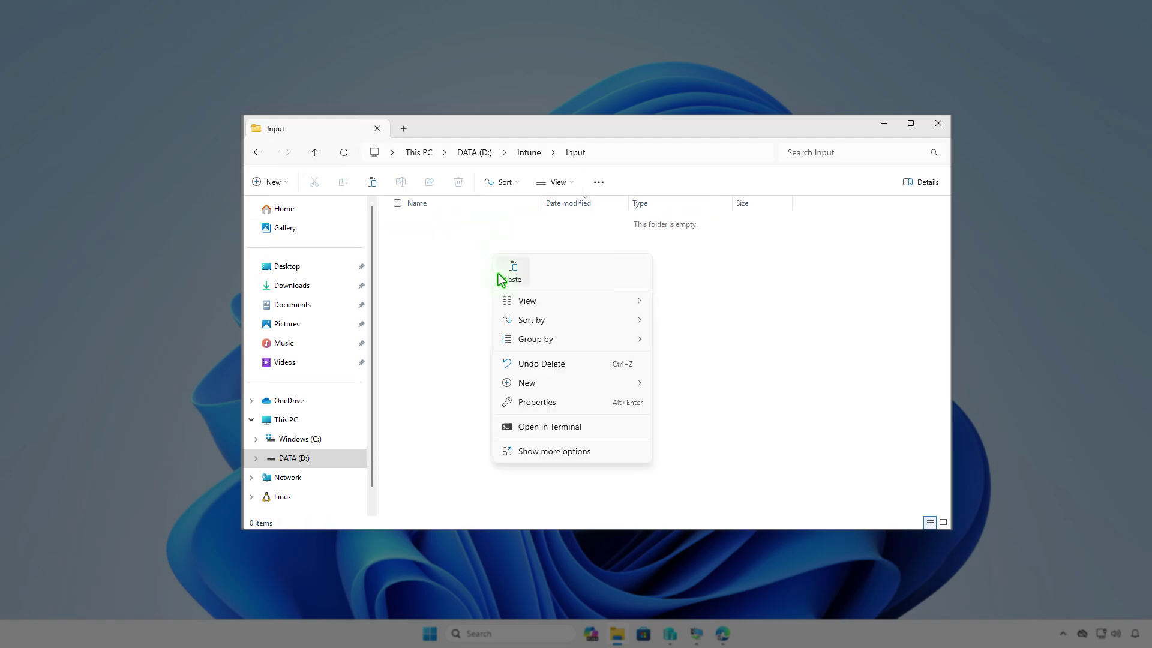
{"action": "left_click", "coordinate": [498, 274]}
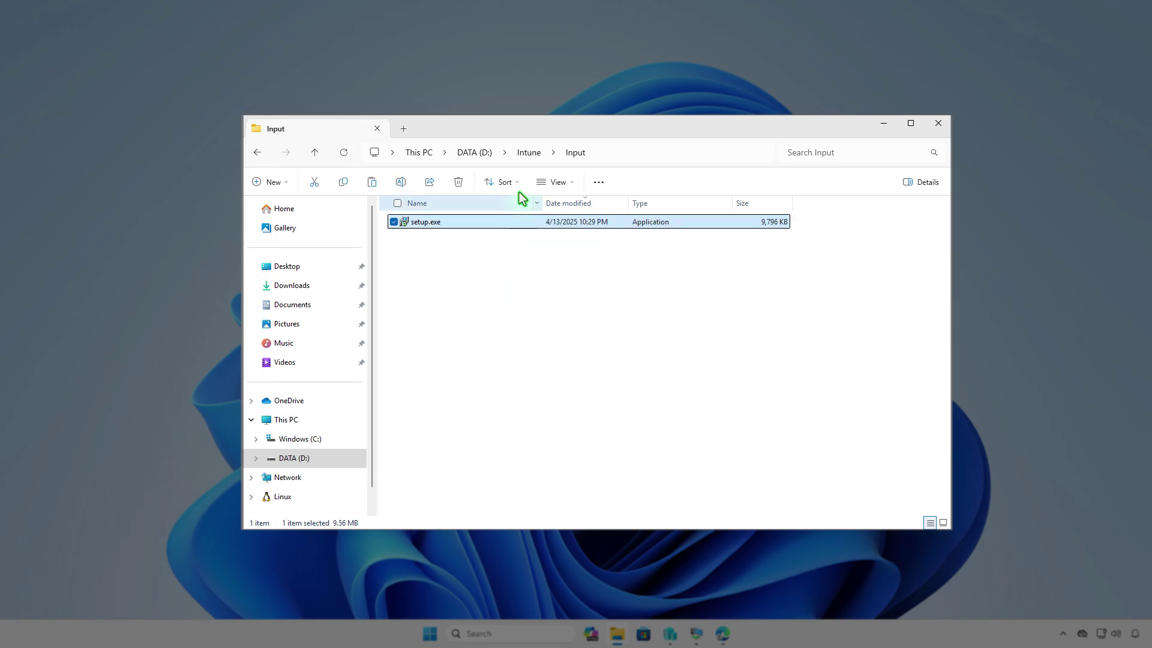
{"action": "left_click", "coordinate": [527, 155]}
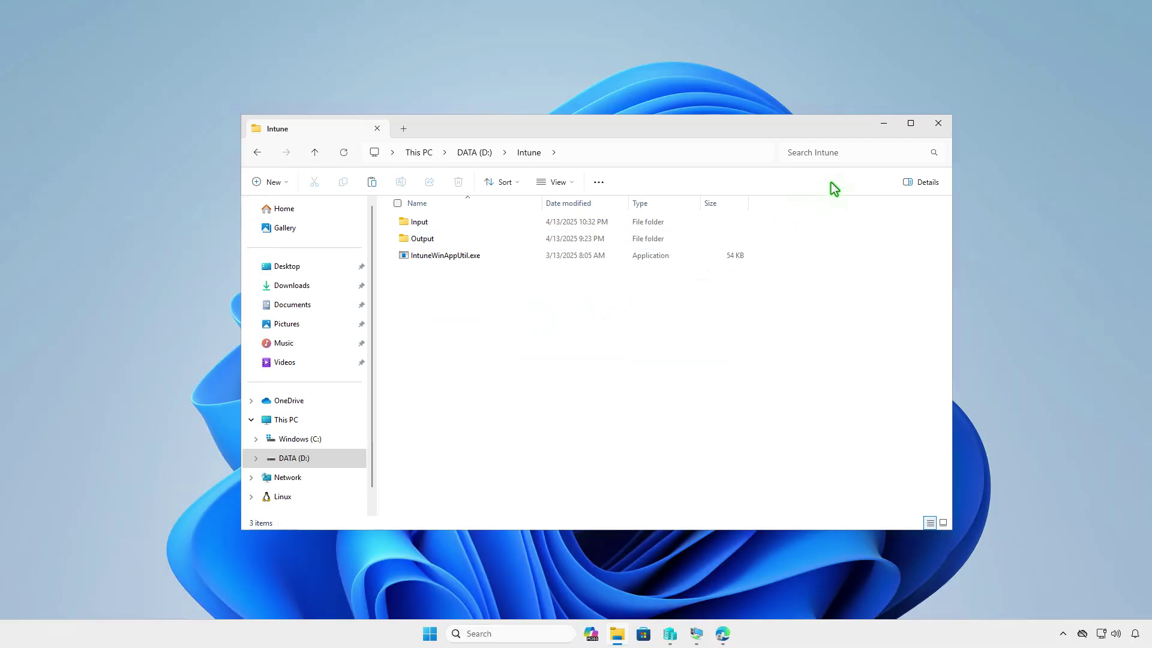
{"action": "left_click", "coordinate": [884, 127]}
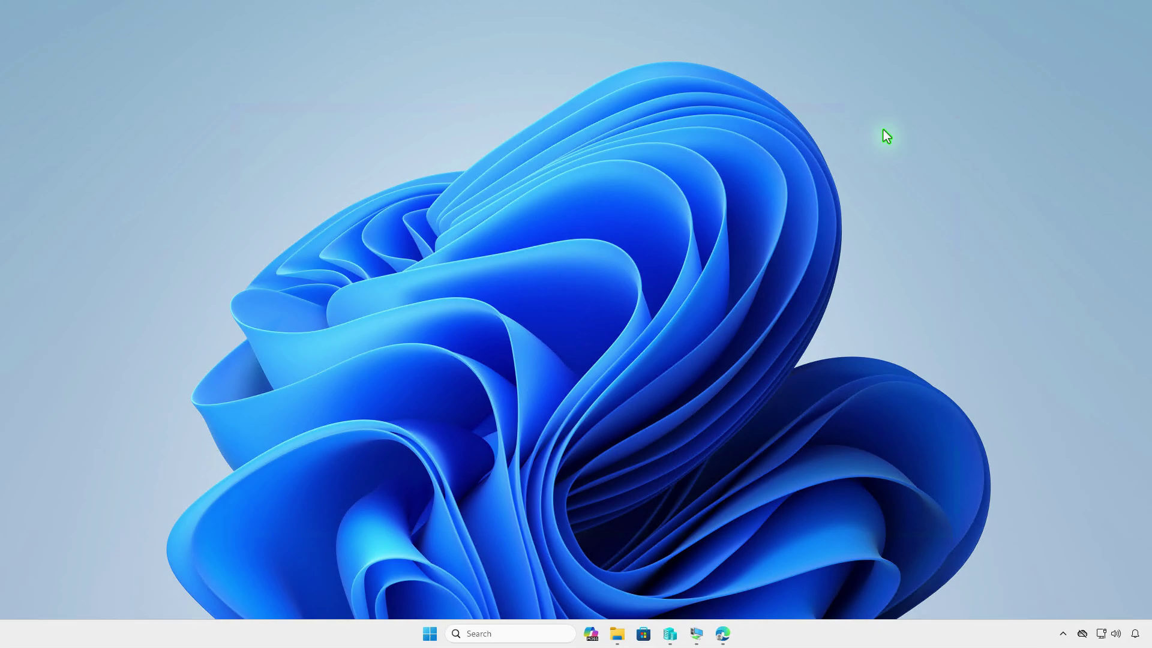
Open an administrator Terminal and change the working directory to D:\Intune
{"action": "right_click", "coordinate": [429, 634]}
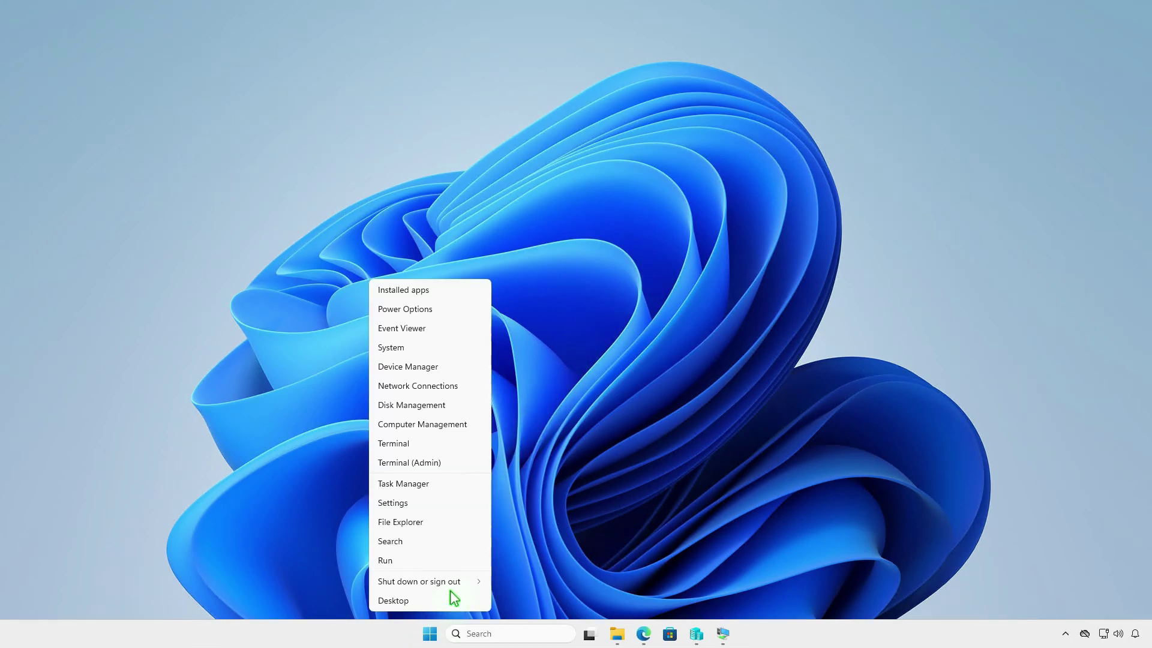
{"action": "left_click", "coordinate": [462, 464]}
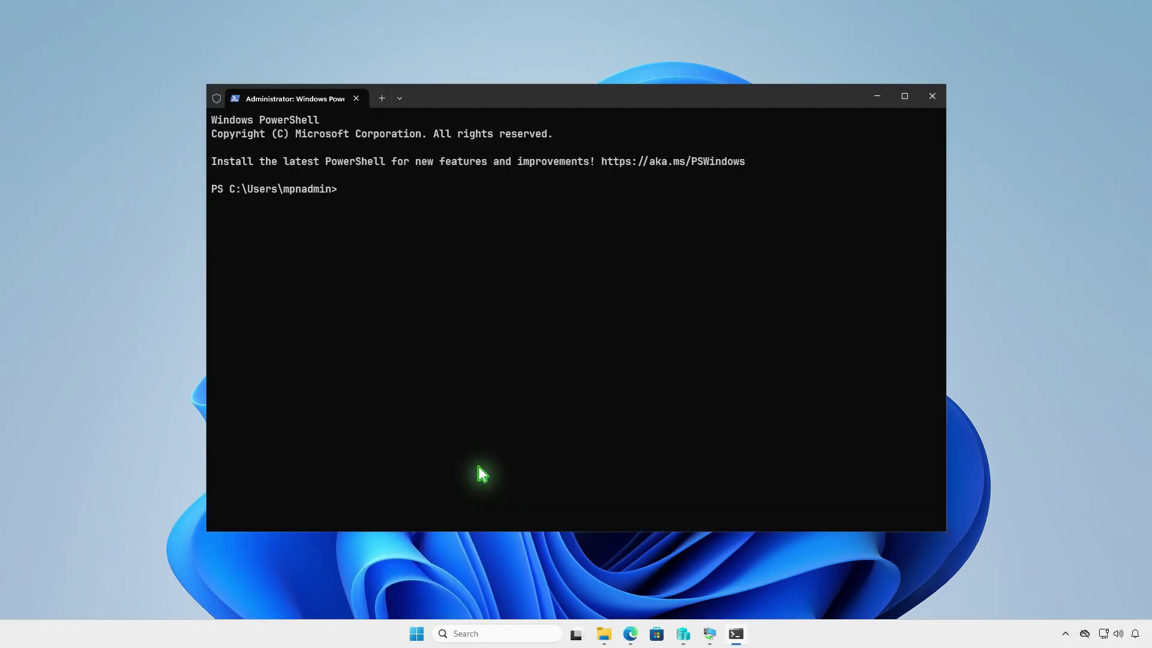
{"action": "type", "text": "cd d"}
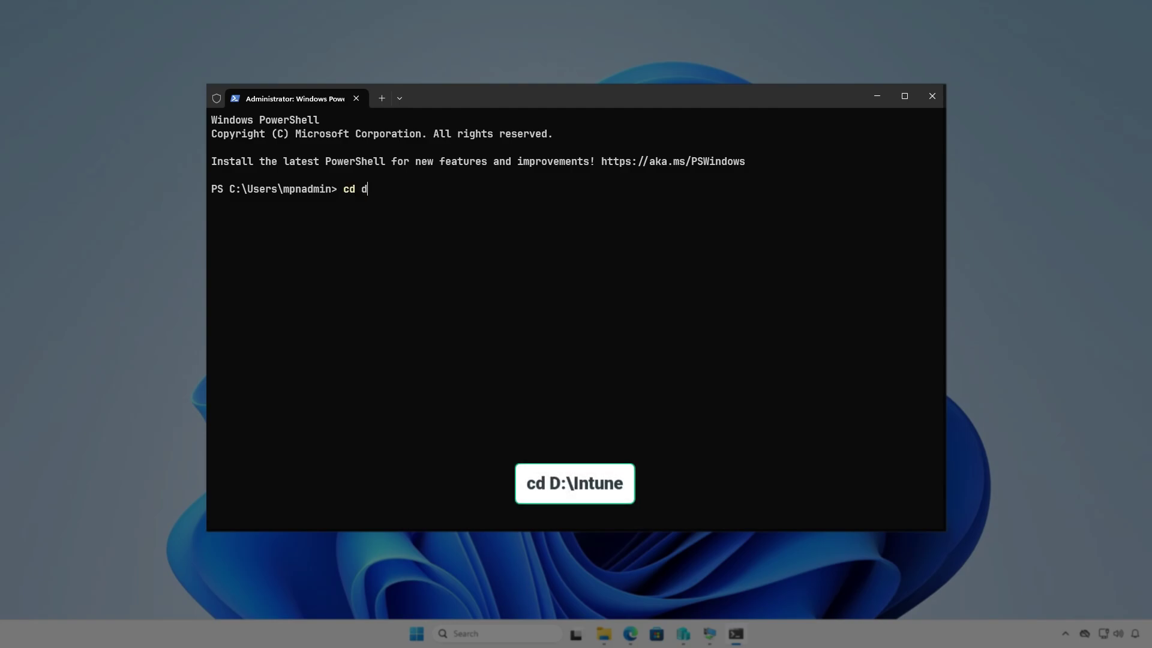
{"action": "type", "text": ":\\In"}
{"action": "key", "text": "Tab"}
{"action": "key", "text": "Return"}
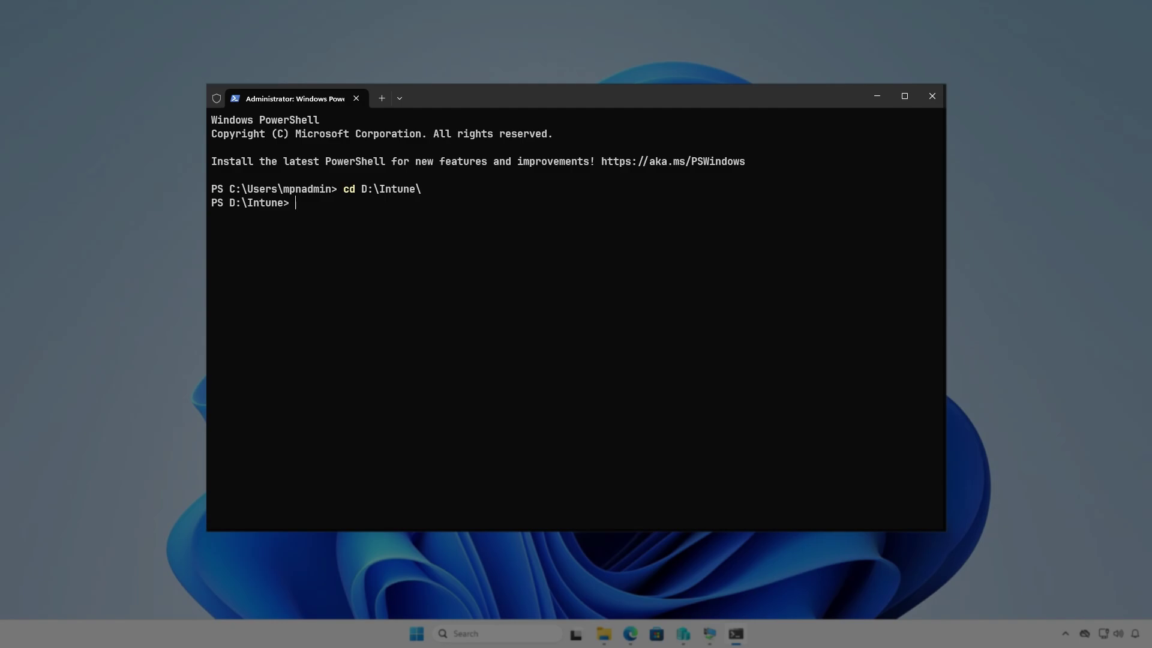
{"action": "key", "text": "Return"}
Run .\IntuneWinAppUtil.exe and specify D:\Intune\Input as the source folder
{"action": "type", "text": "int"}
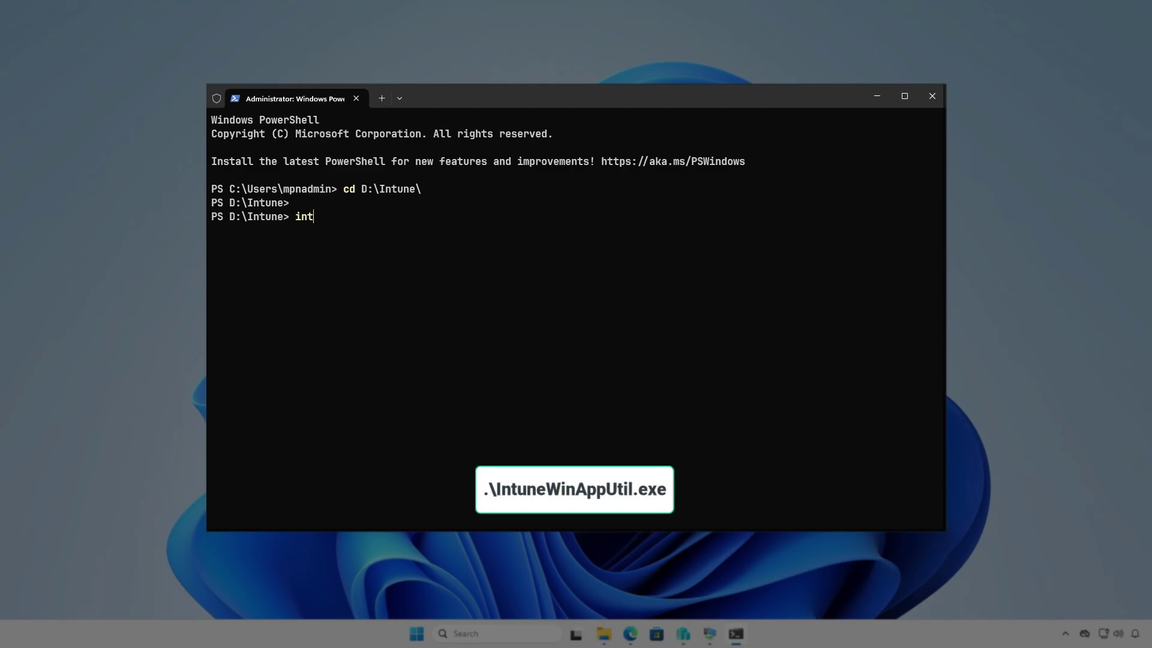
{"action": "type", "text": "e"}
{"action": "key", "text": "Tab"}
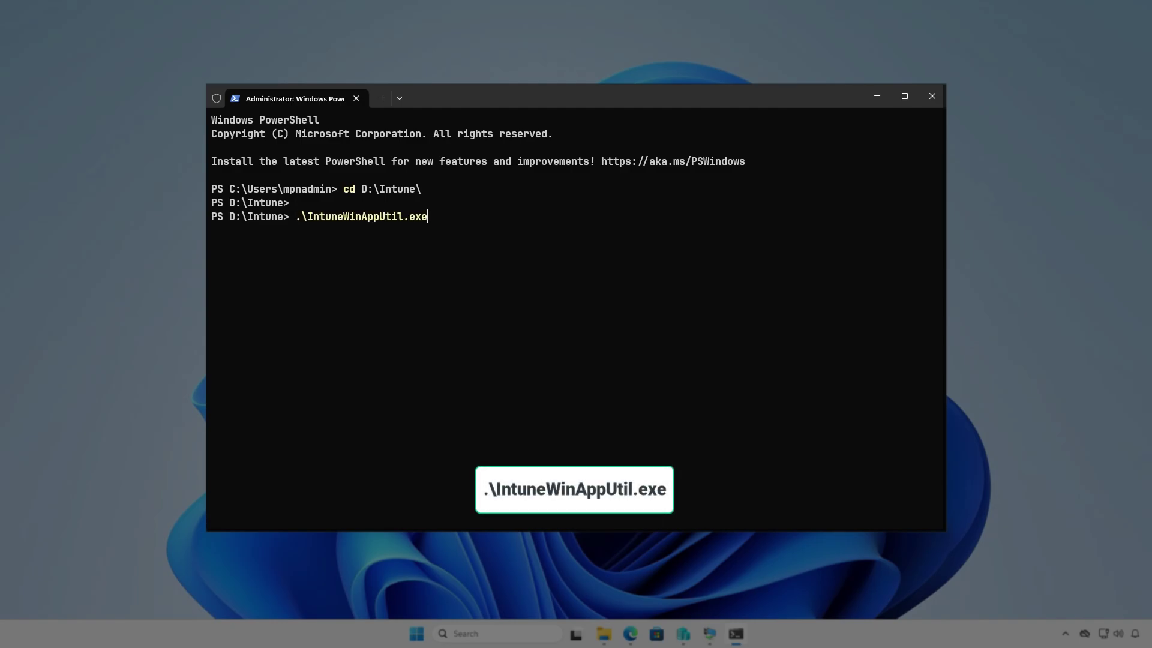
{"action": "key", "text": "Return"}
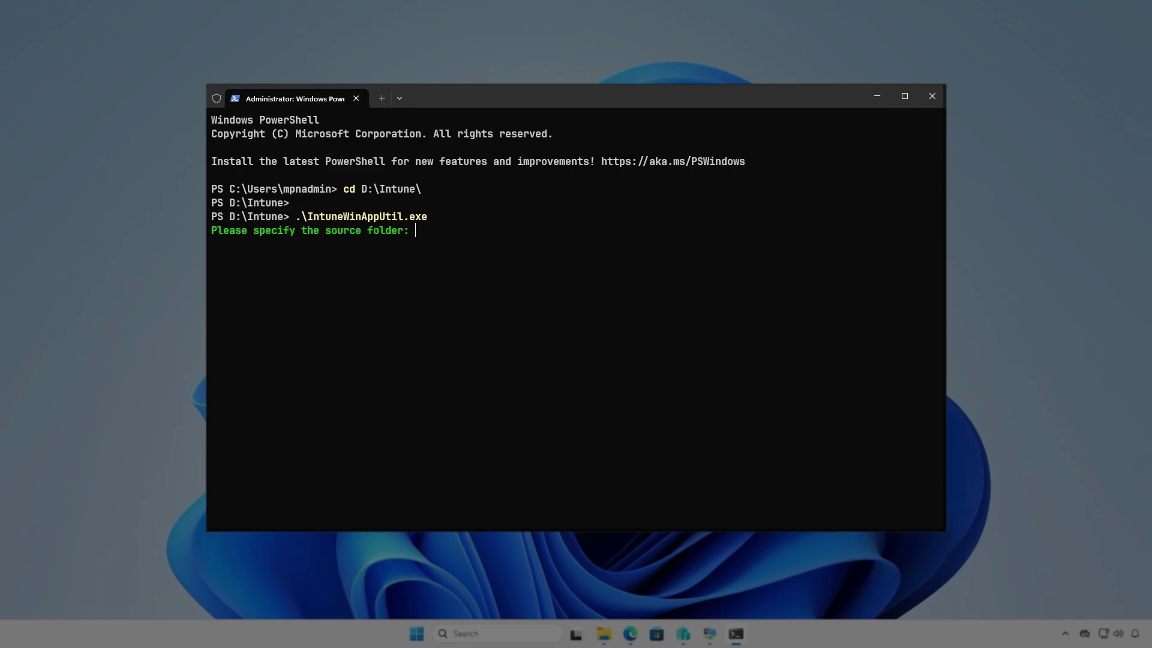
{"action": "type", "text": "D:\\Intu"}
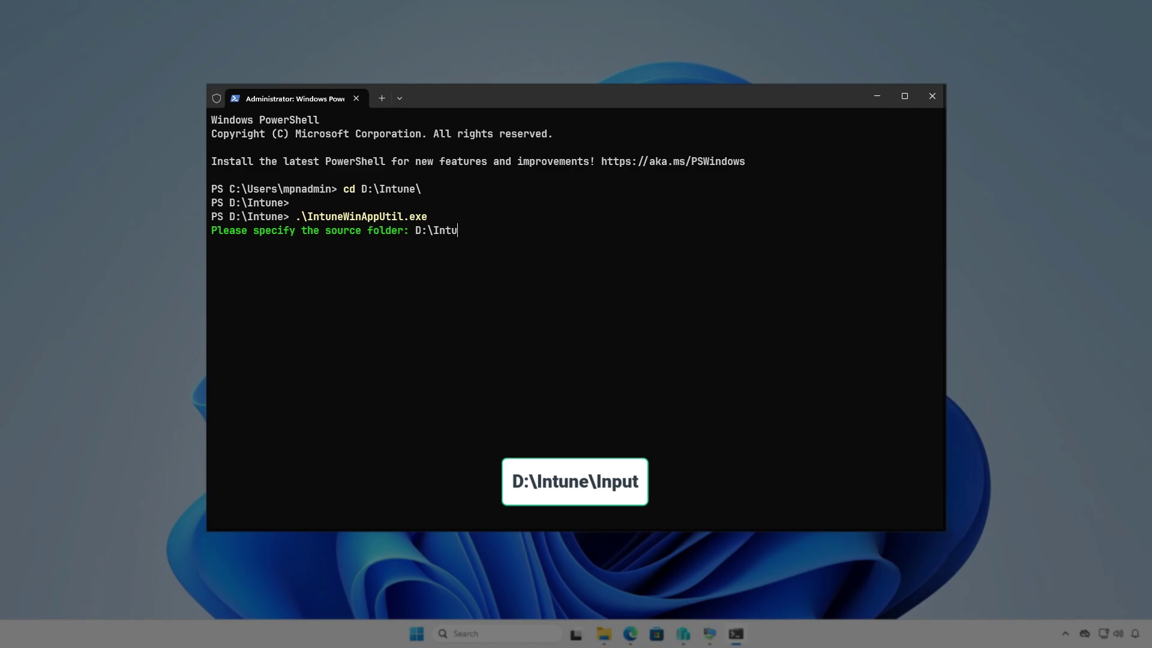
{"action": "type", "text": "ne\\Inpu"}
{"action": "type", "text": "t"}
{"action": "key", "text": "Return"}
Specify D:\Intune\Input\setup.exe as the setup file for the package
{"action": "type", "text": "D:\\Intune"}
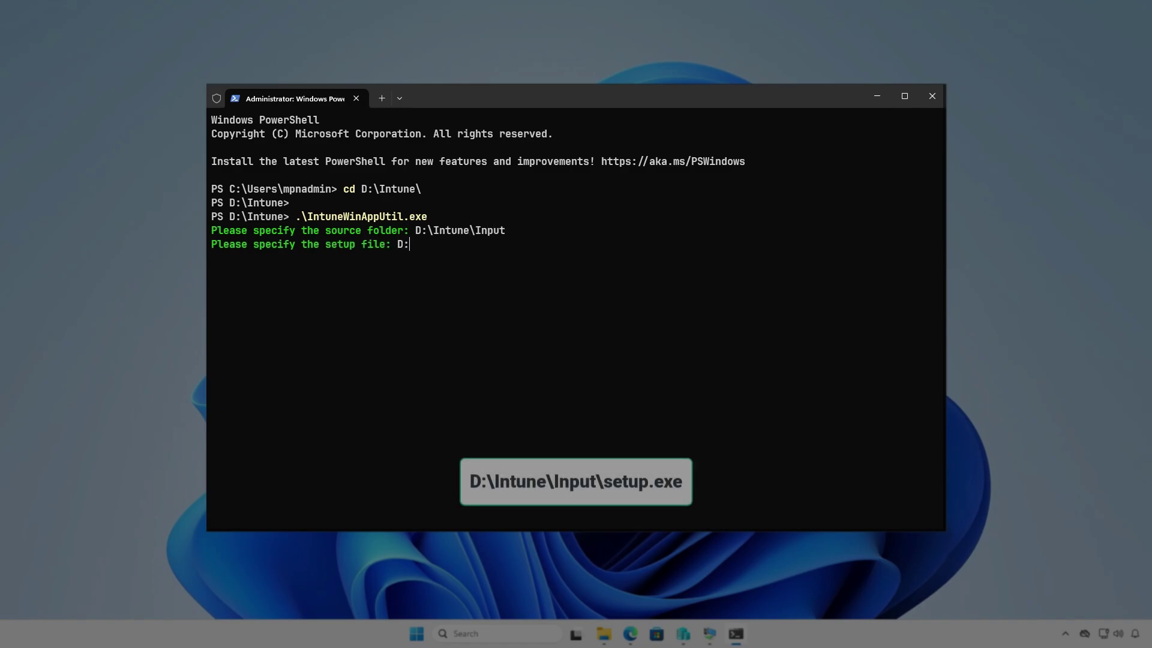
{"action": "type", "text": "\\In"}
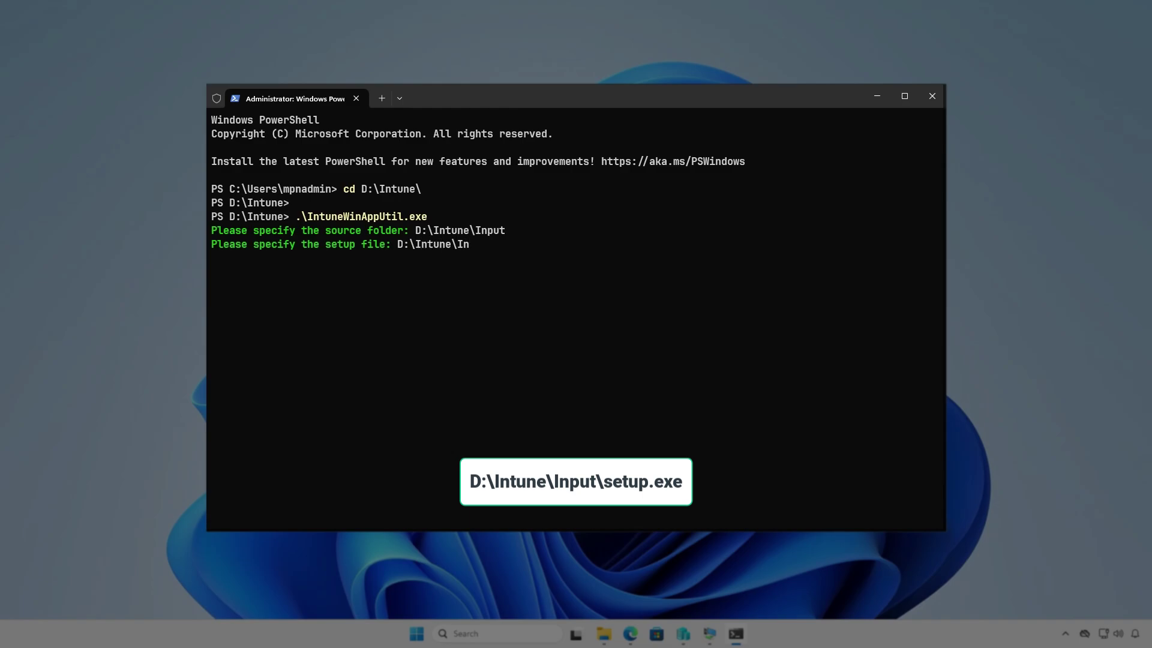
{"action": "type", "text": "put\\setup.exe"}
{"action": "key", "text": "Return"}
Specify D:\Intune\Output as the output folder and decline a catalog folder to generate the package
{"action": "type", "text": "D:"}
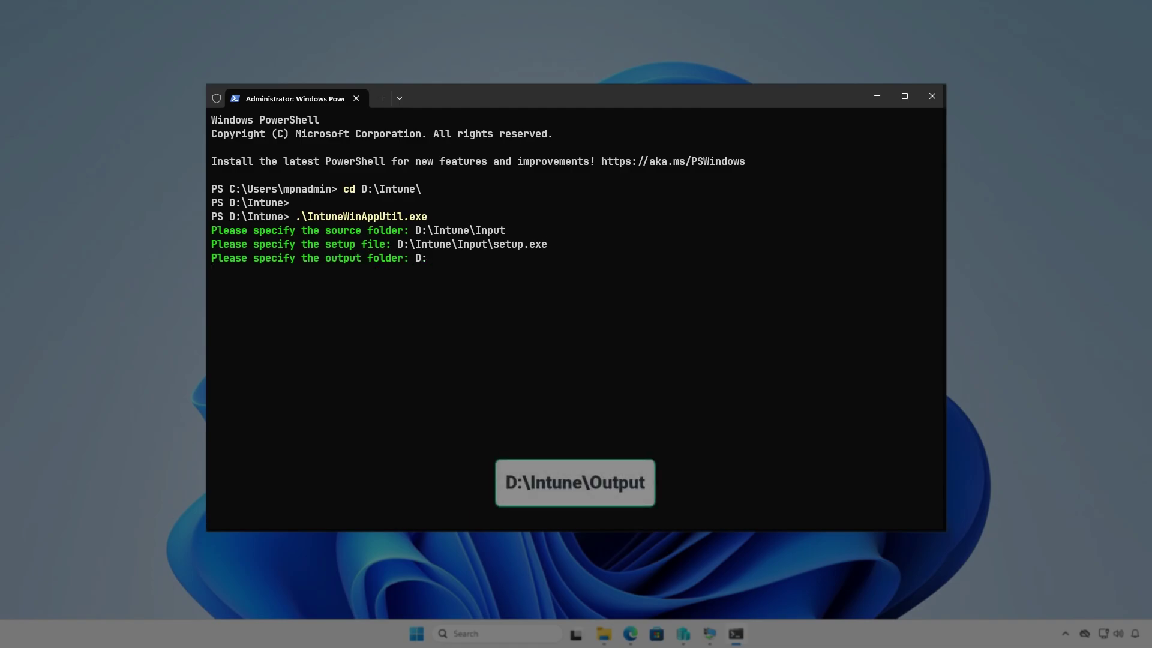
{"action": "type", "text": "\\"}
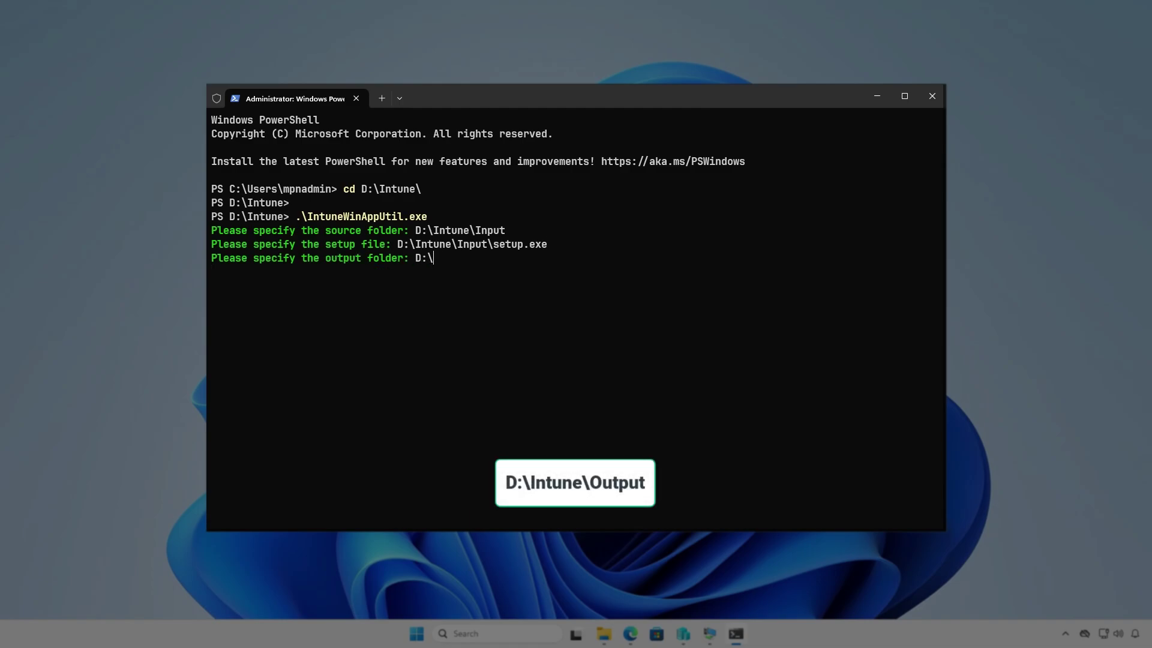
{"action": "type", "text": "Intune\\Output"}
{"action": "key", "text": "Return"}
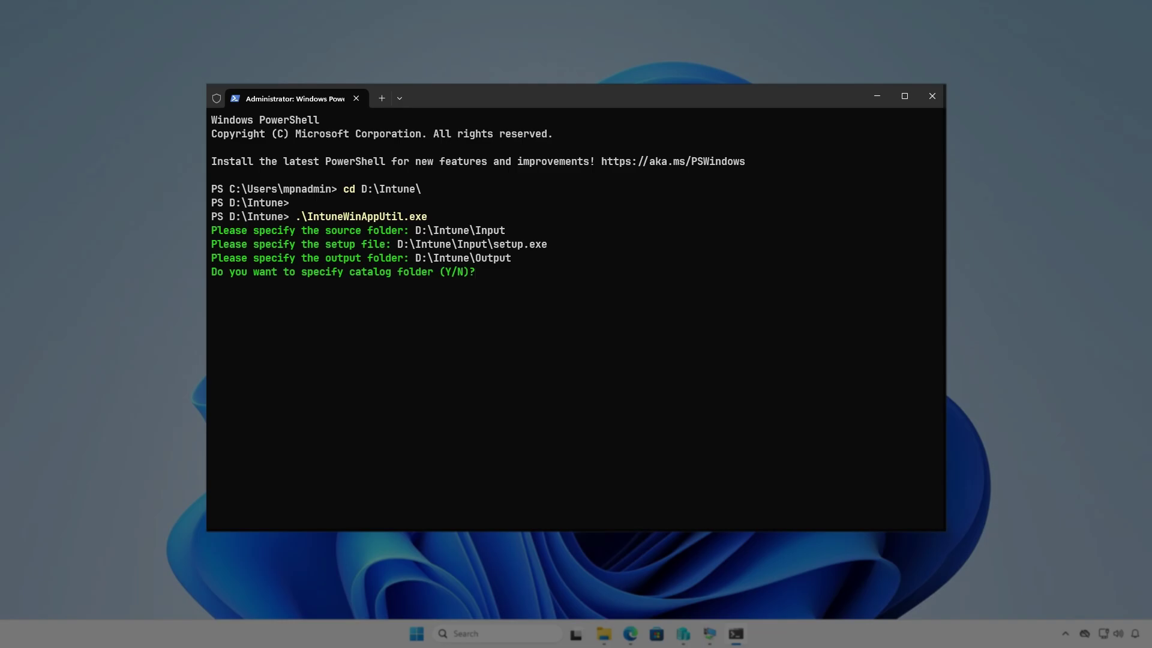
{"action": "key", "text": "n"}
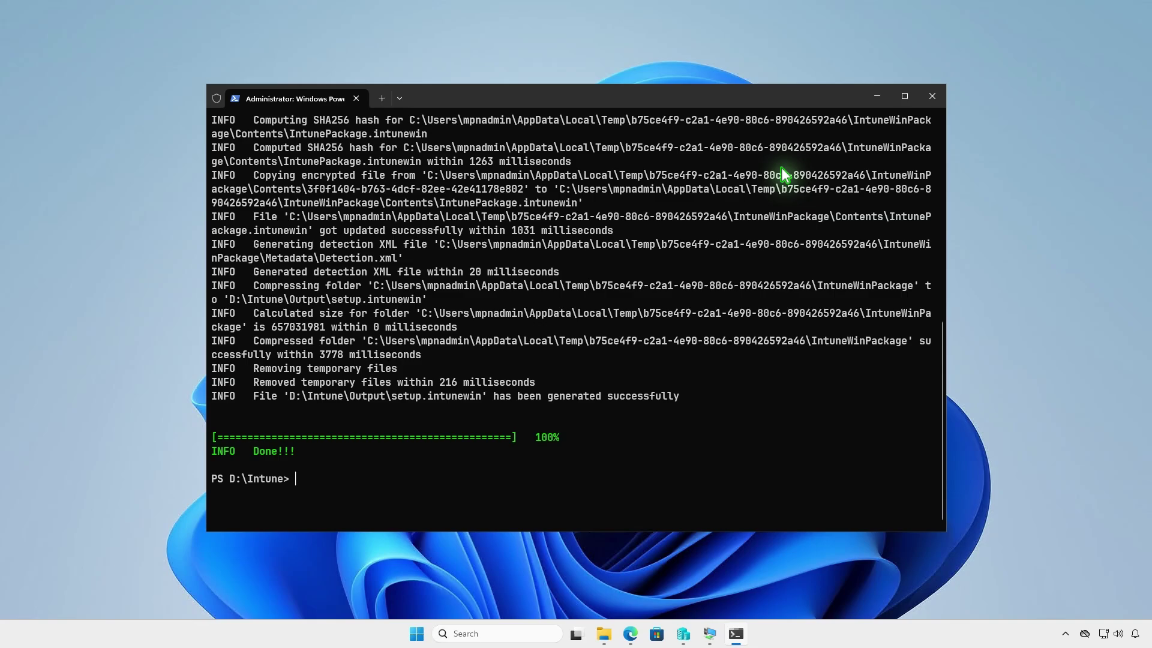
Minimize the terminal and check the generated package in the D:\Intune\Output folder, minimizing the folder window when done
{"action": "left_click", "coordinate": [877, 97]}
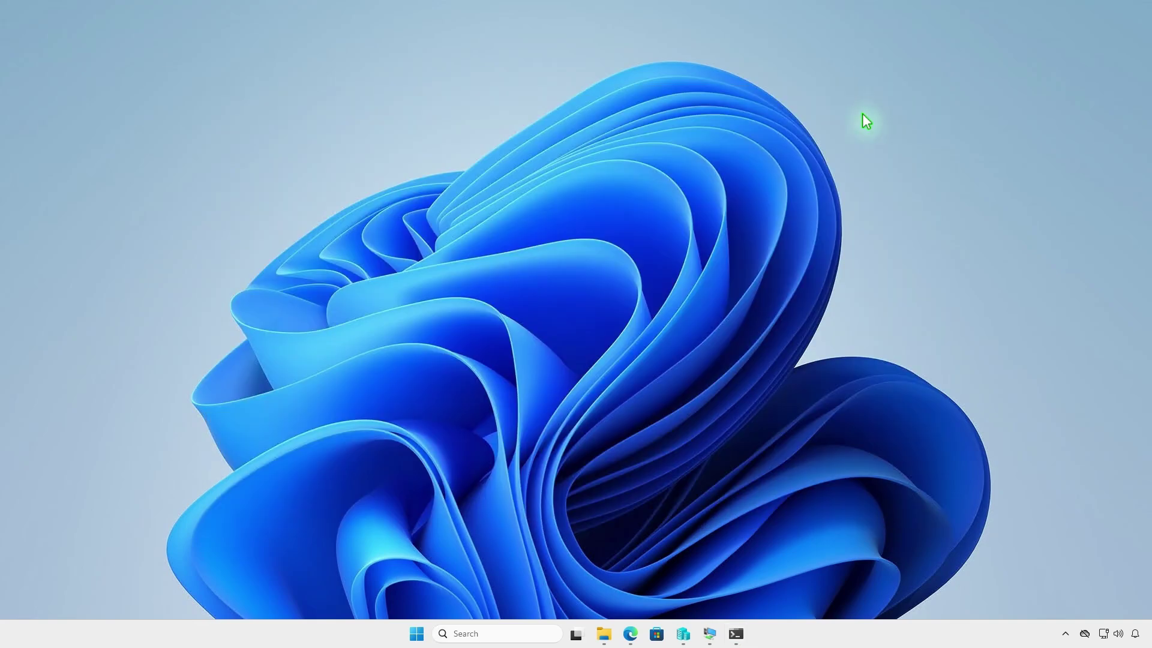
{"action": "left_click", "coordinate": [603, 634]}
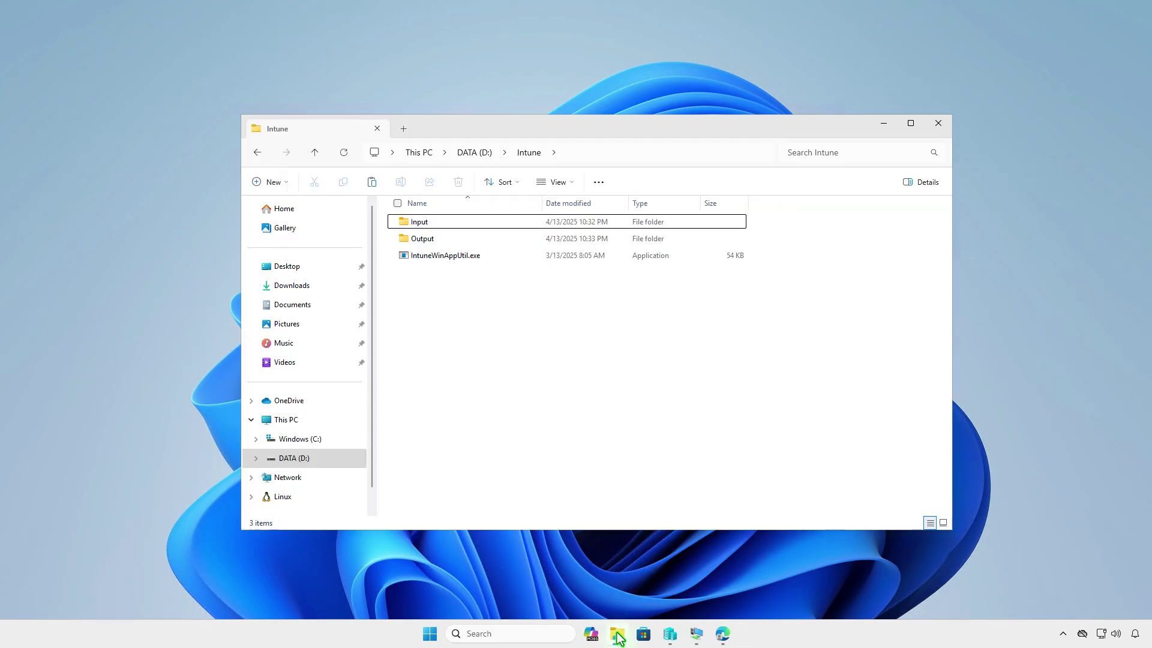
{"action": "double_click", "coordinate": [465, 239]}
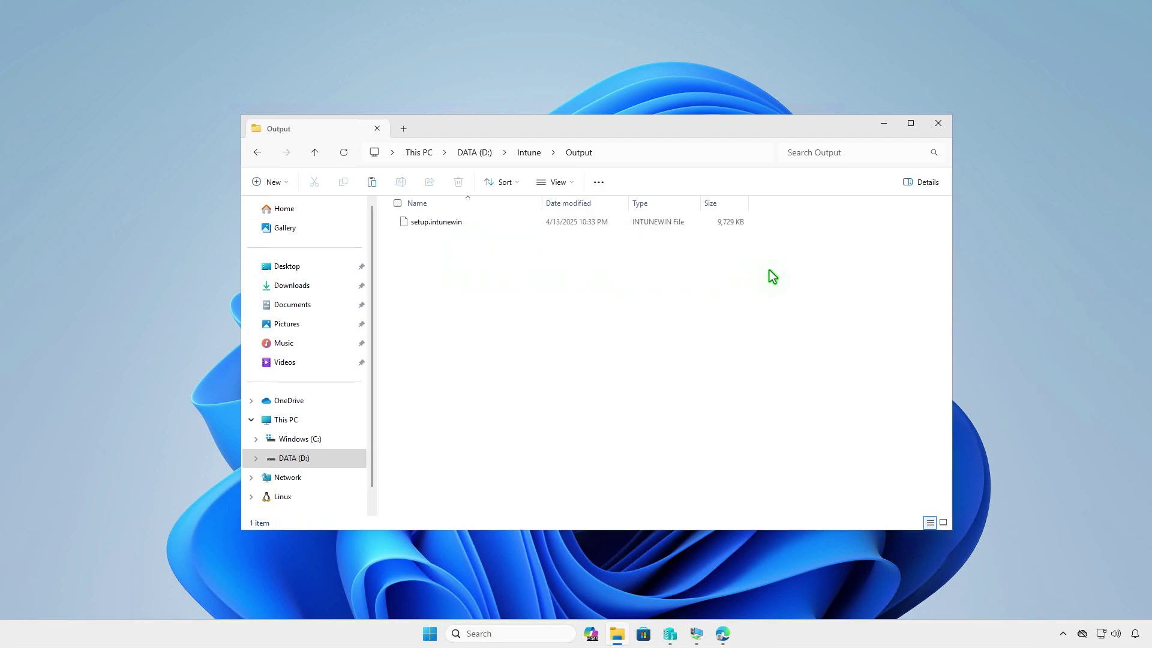
{"action": "left_click", "coordinate": [886, 126]}
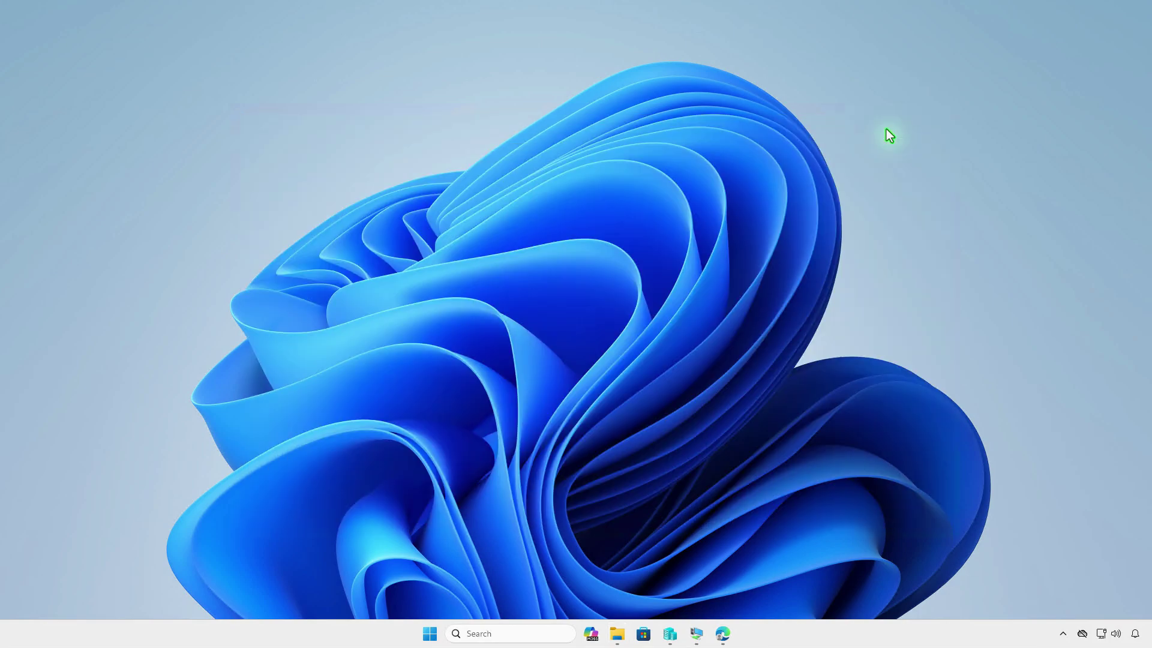
Switch to Edge and open the Windows apps list in the Microsoft Intune admin center
{"action": "left_click", "coordinate": [726, 636]}
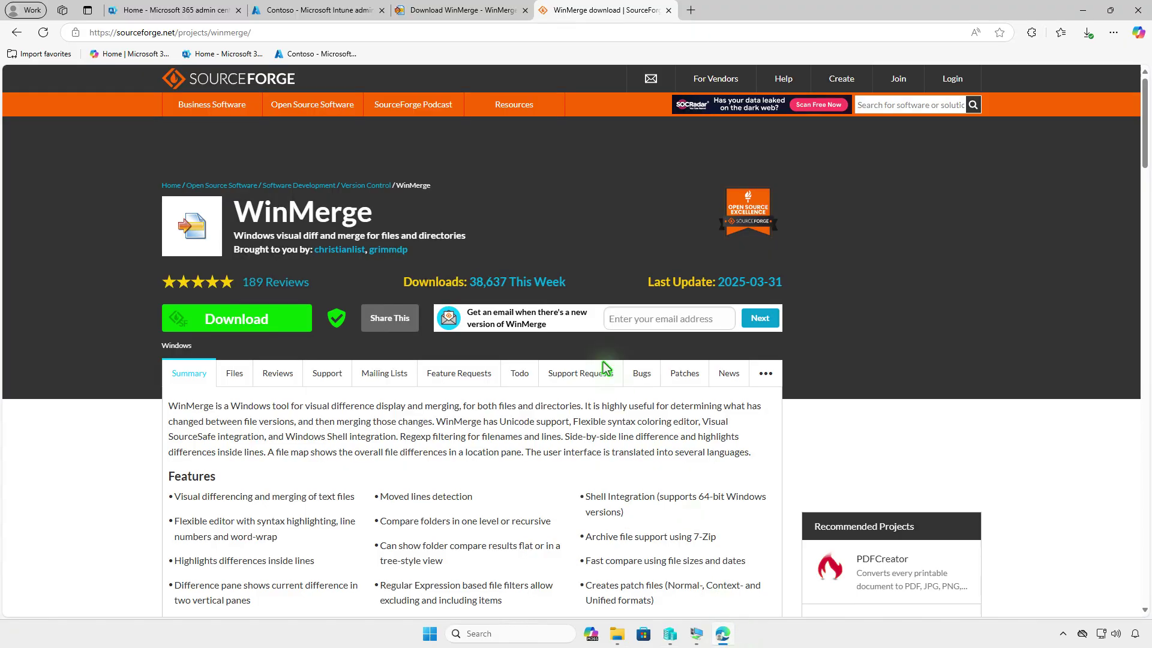
{"action": "left_click", "coordinate": [331, 19]}
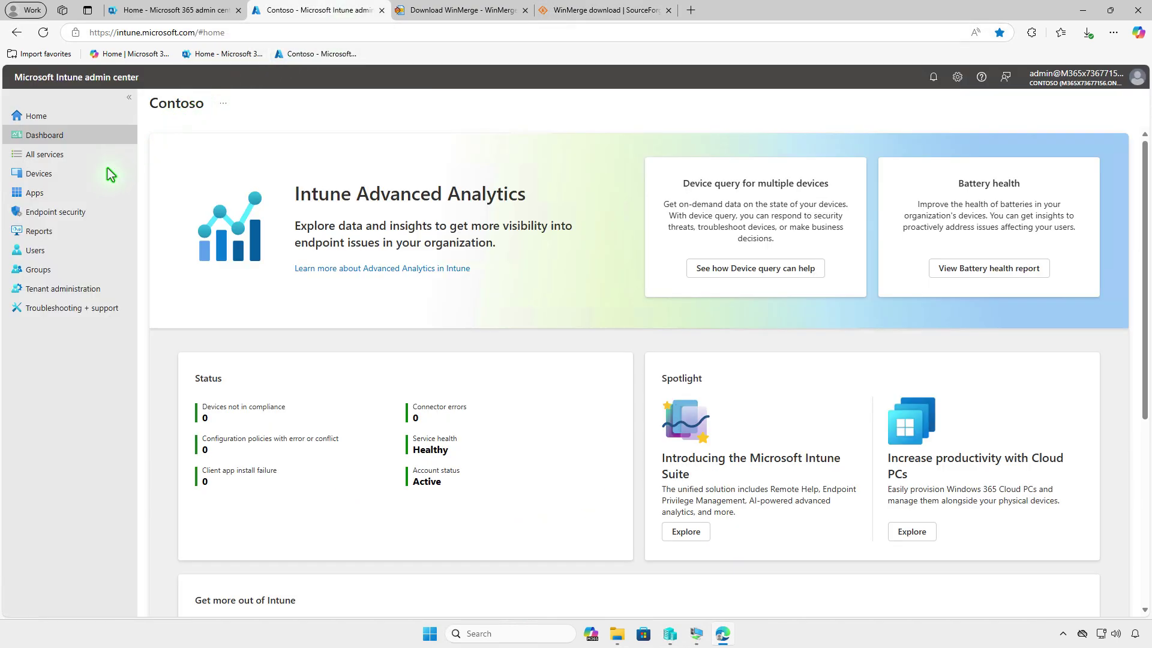
{"action": "left_click", "coordinate": [78, 197]}
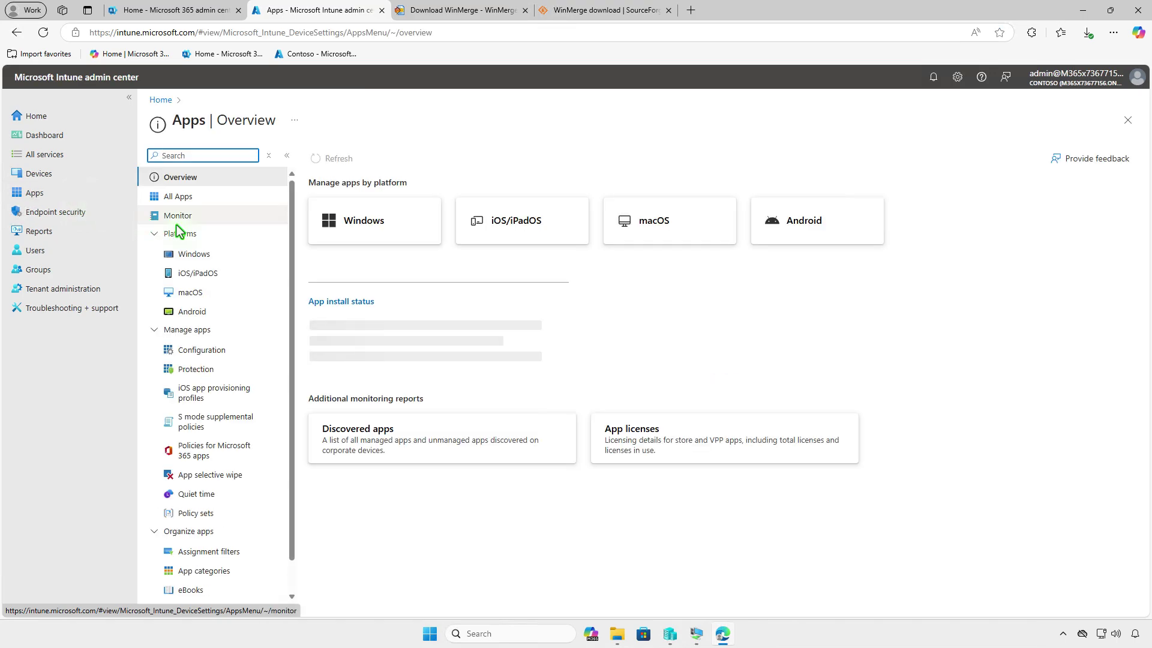
{"action": "left_click", "coordinate": [222, 254]}
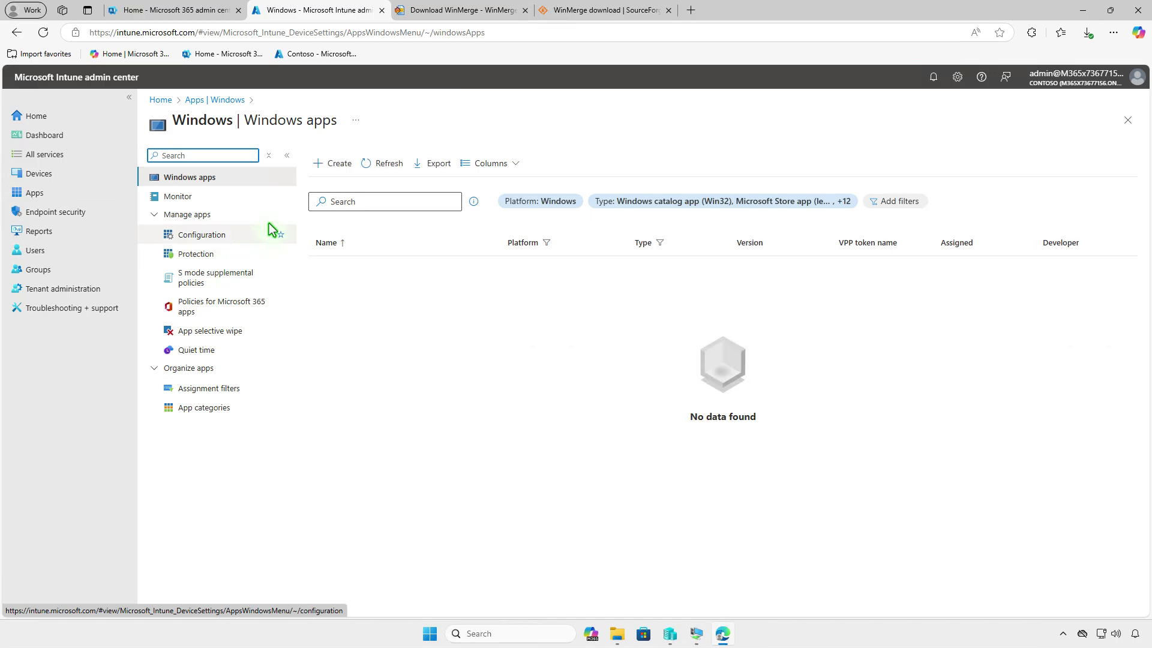
Start creating a new app with Windows app (Win32) as the app type
{"action": "left_click", "coordinate": [335, 168]}
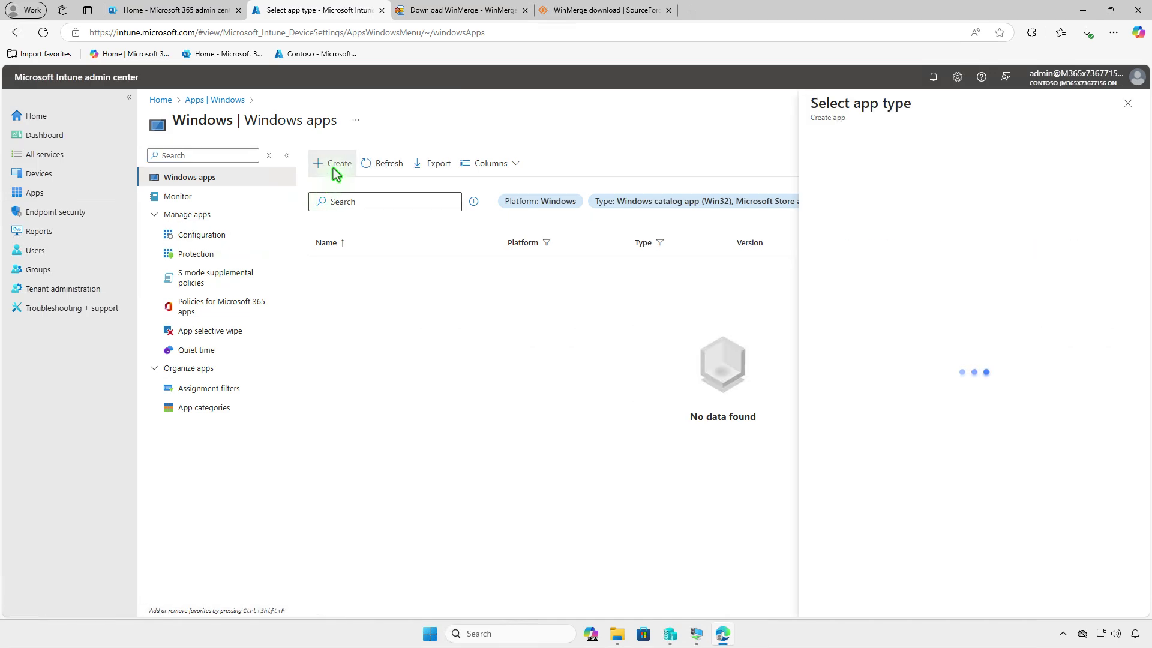
{"action": "left_click", "coordinate": [884, 168]}
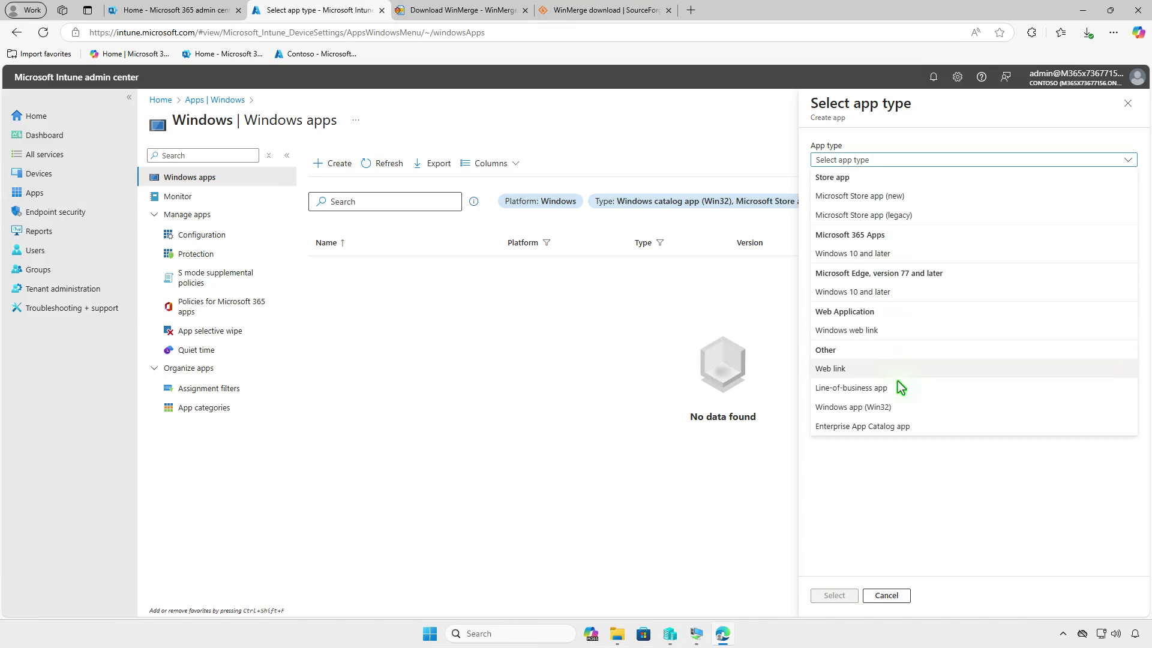
{"action": "left_click", "coordinate": [901, 410]}
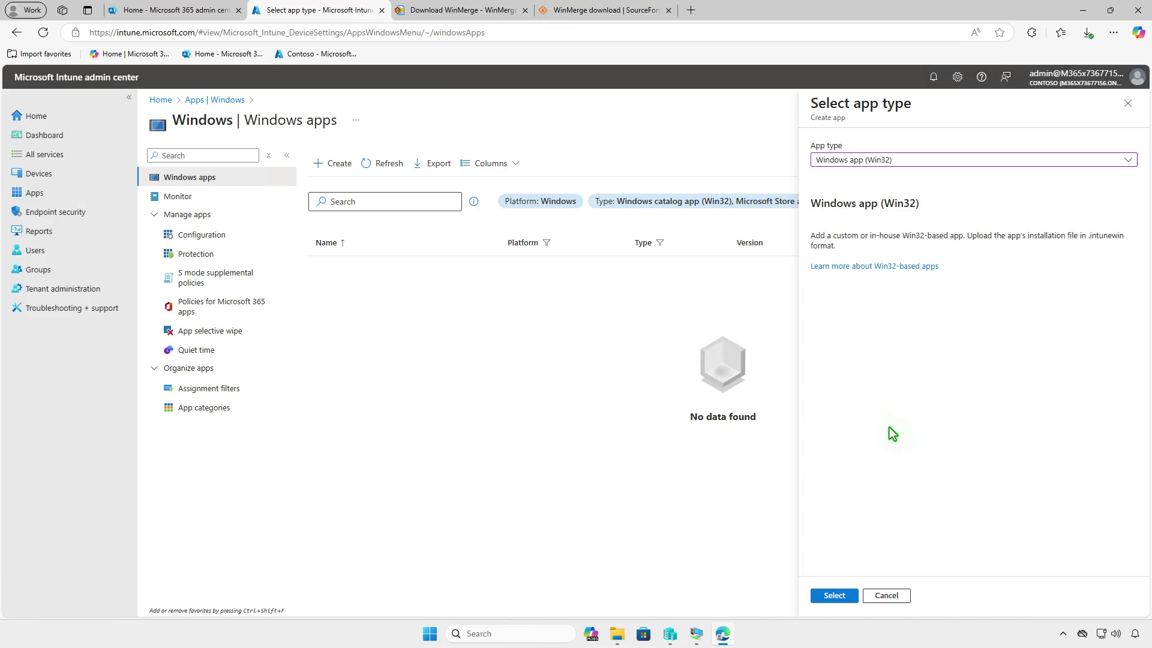
{"action": "left_click", "coordinate": [841, 599]}
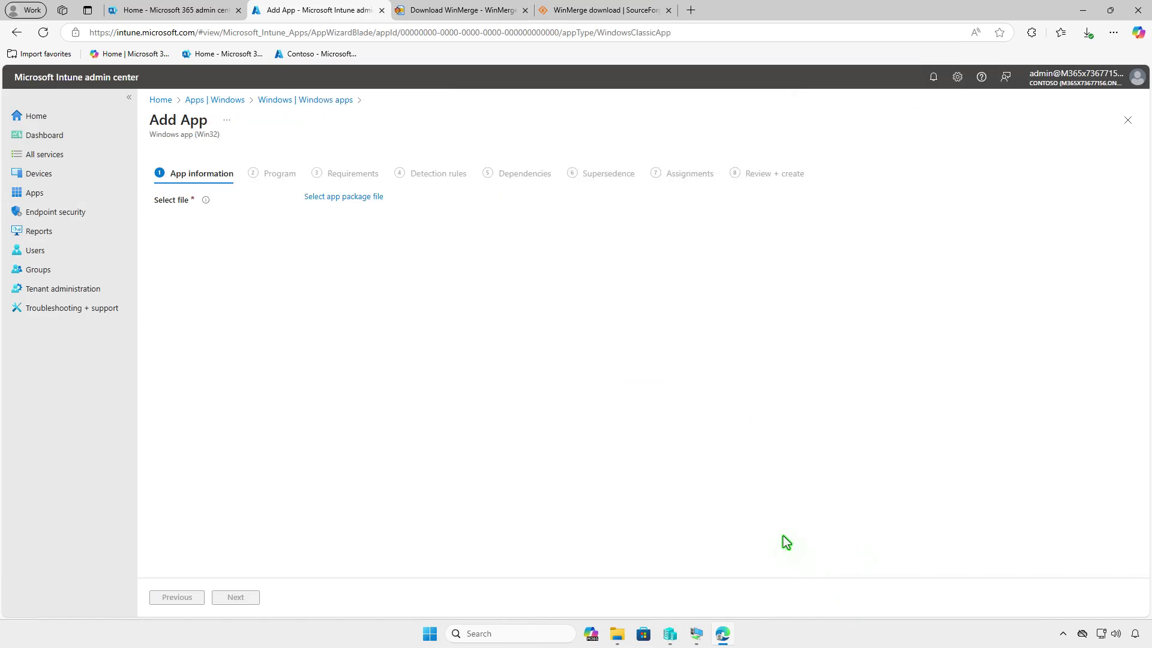
Upload D:\Intune\Output\setup.intunewin as the app package file and enter WinMerge as the name, description and publisher
{"action": "left_click", "coordinate": [355, 198]}
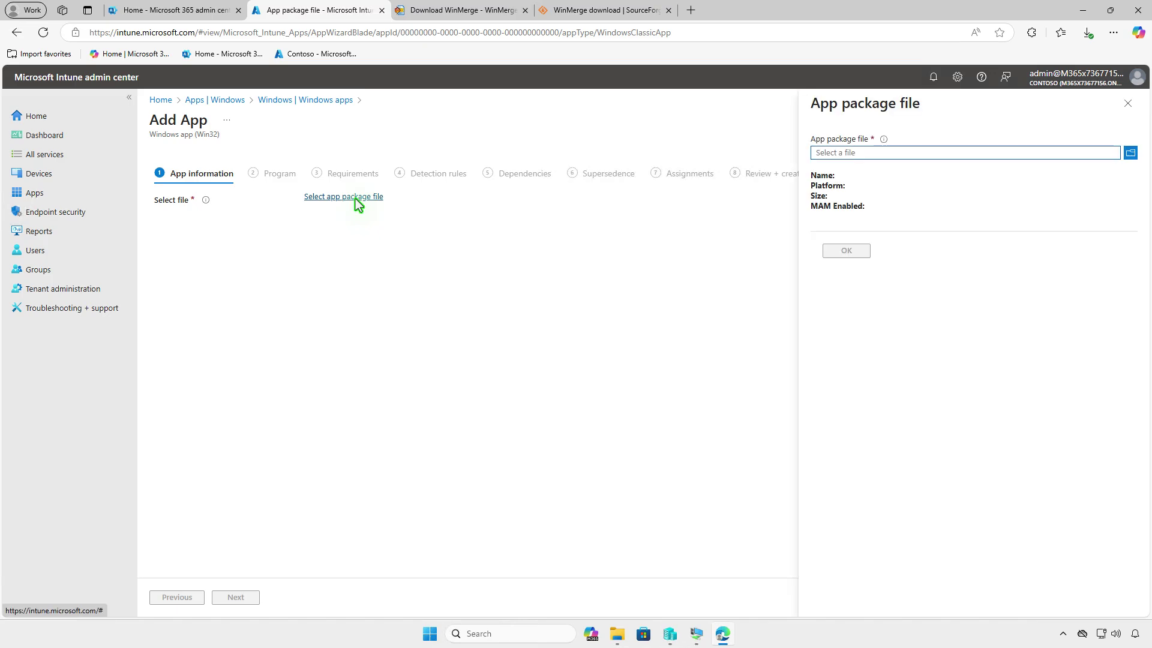
{"action": "left_click", "coordinate": [917, 153]}
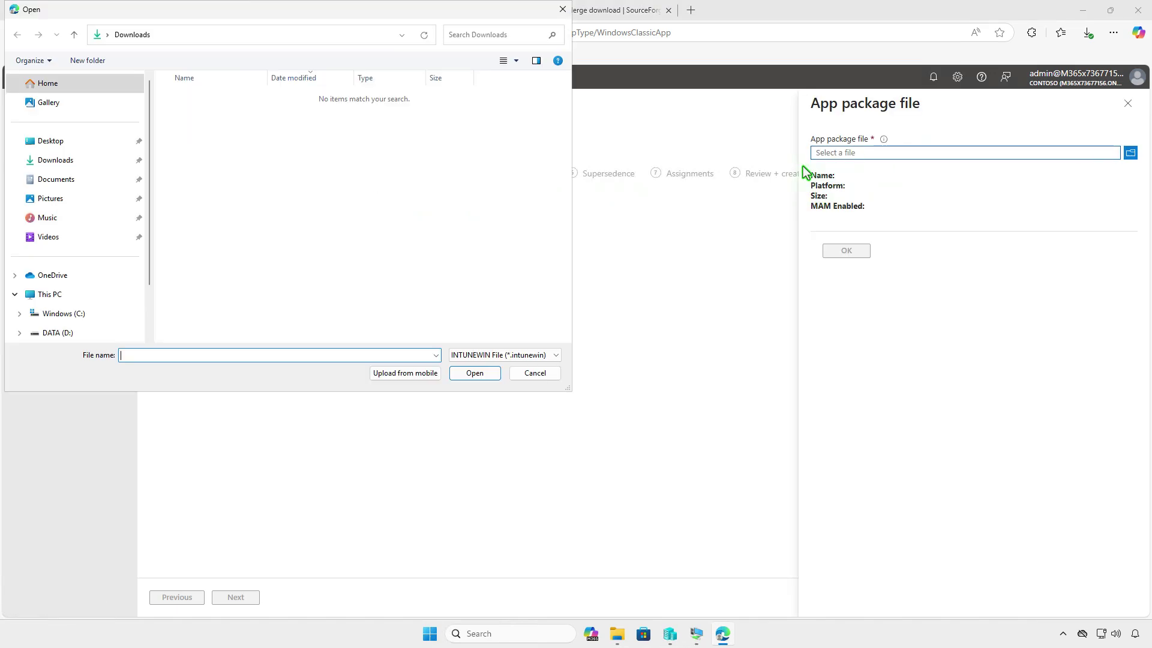
{"action": "left_click", "coordinate": [114, 300]}
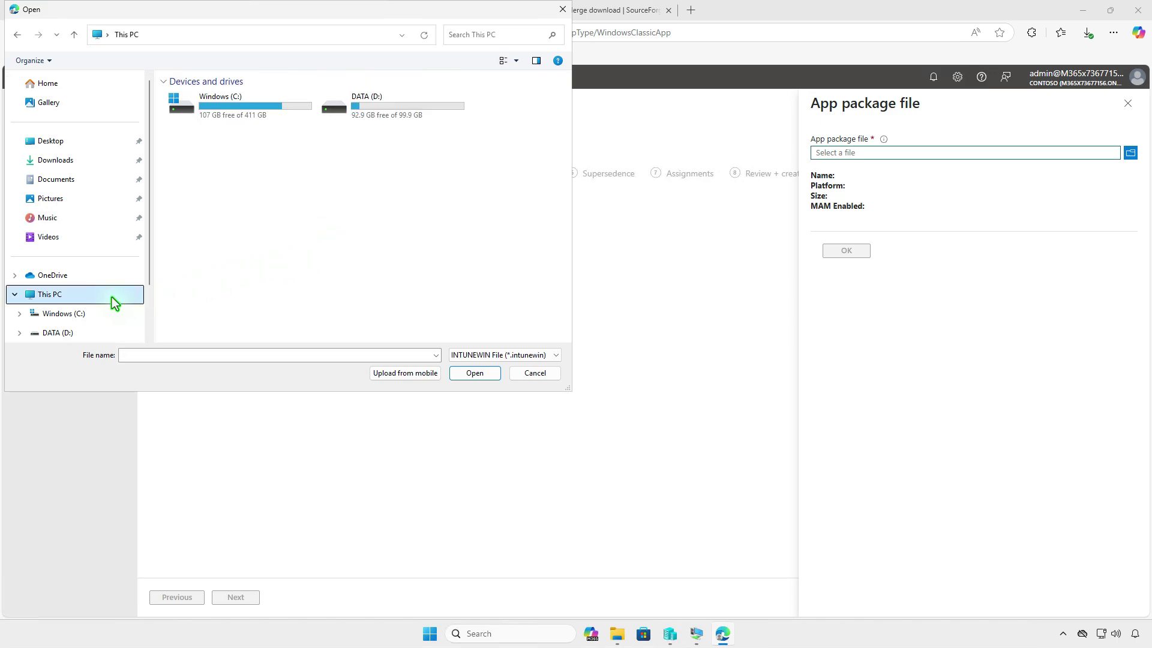
{"action": "double_click", "coordinate": [418, 119]}
{"action": "double_click", "coordinate": [262, 100]}
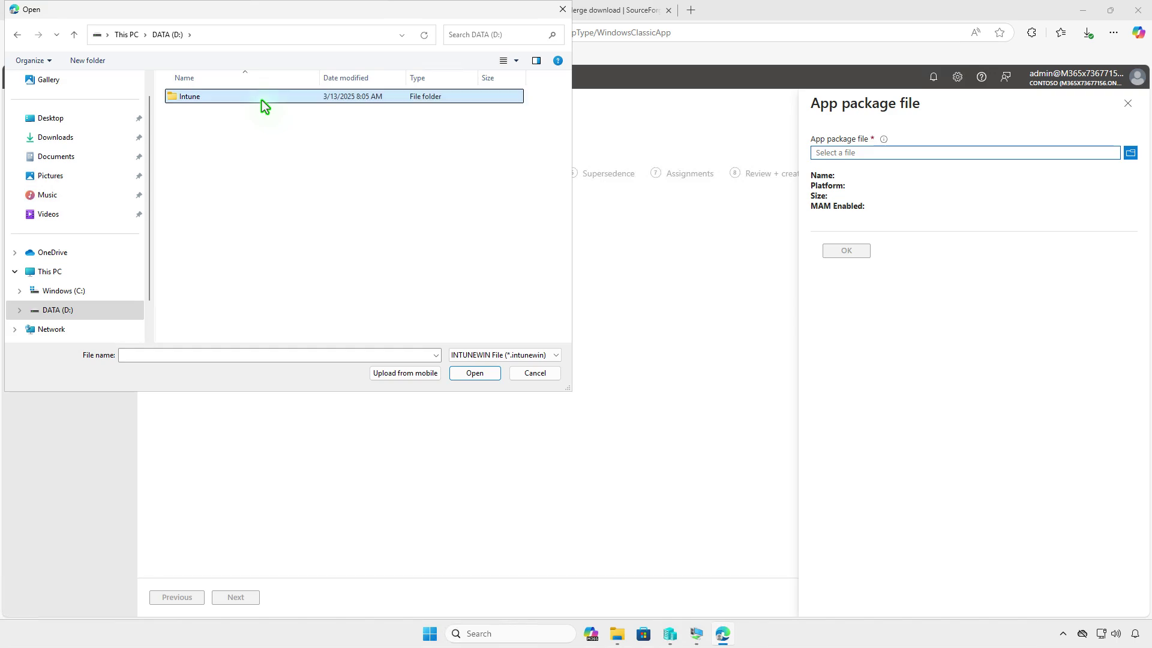
{"action": "double_click", "coordinate": [258, 114]}
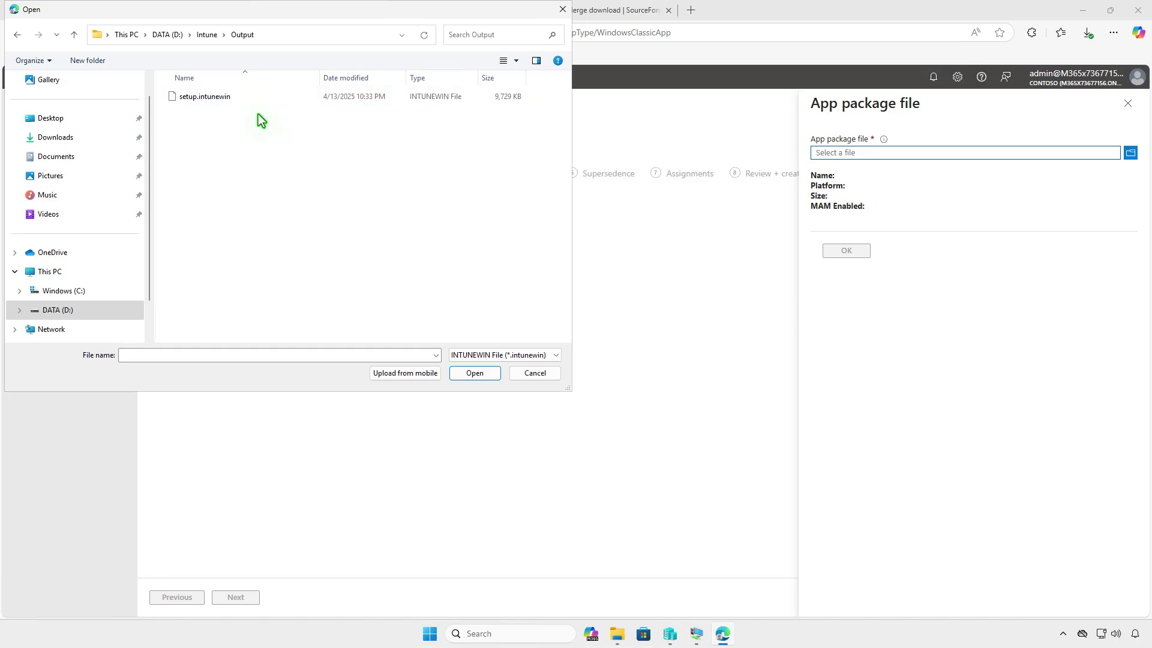
{"action": "left_click", "coordinate": [254, 99]}
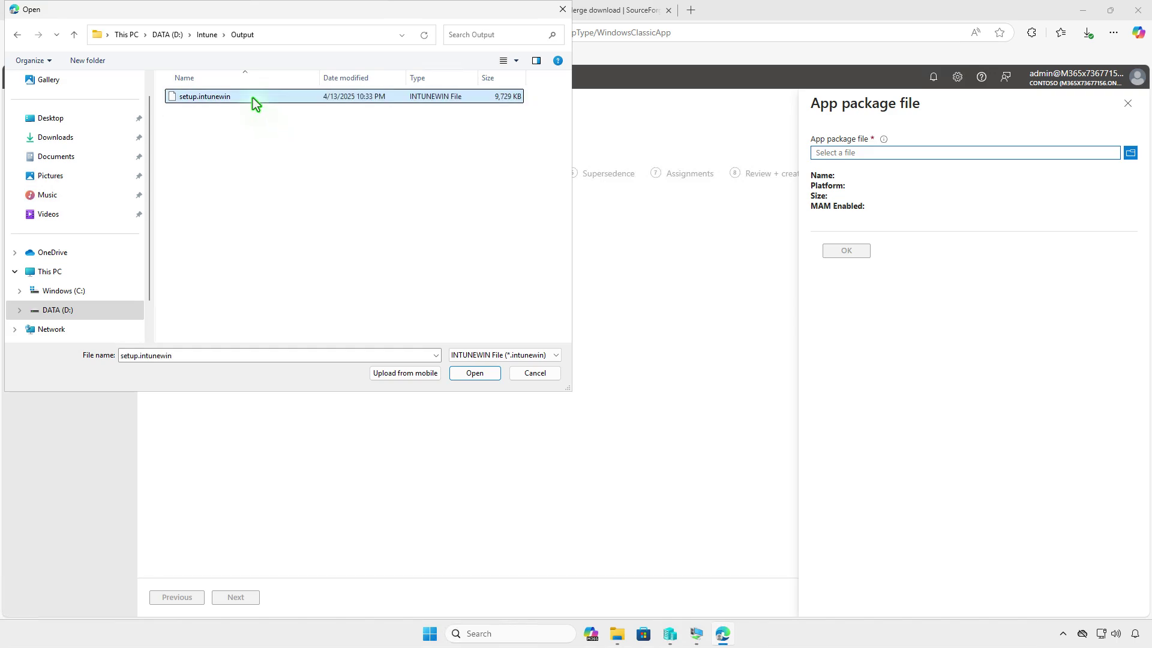
{"action": "left_click", "coordinate": [474, 374]}
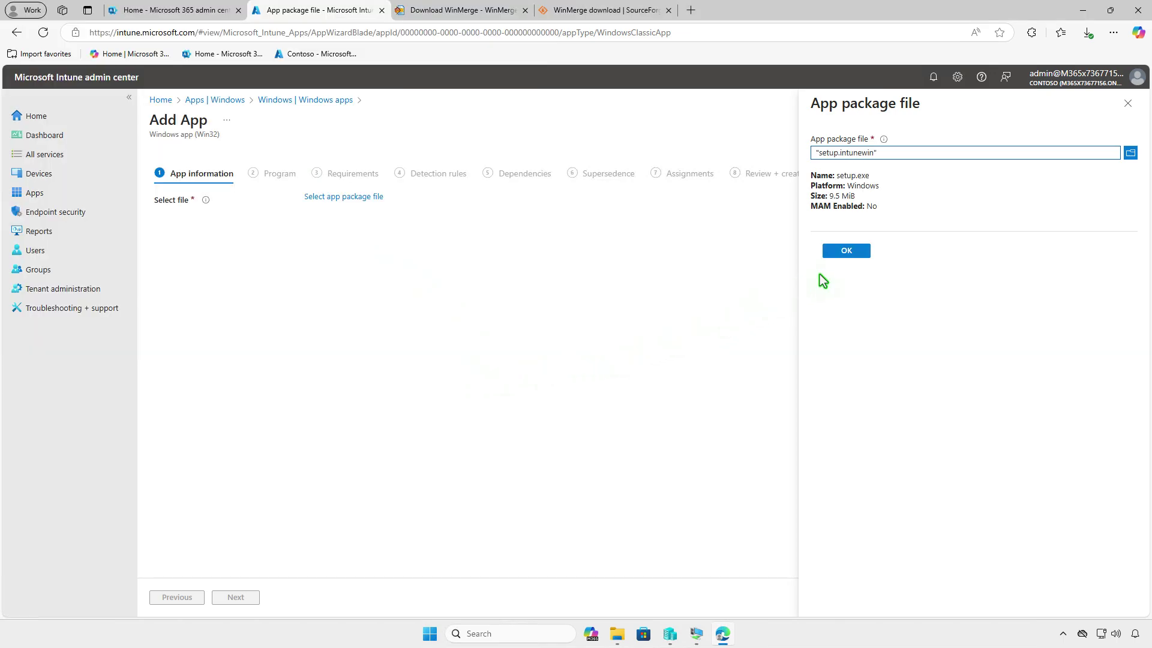
{"action": "left_click", "coordinate": [845, 252]}
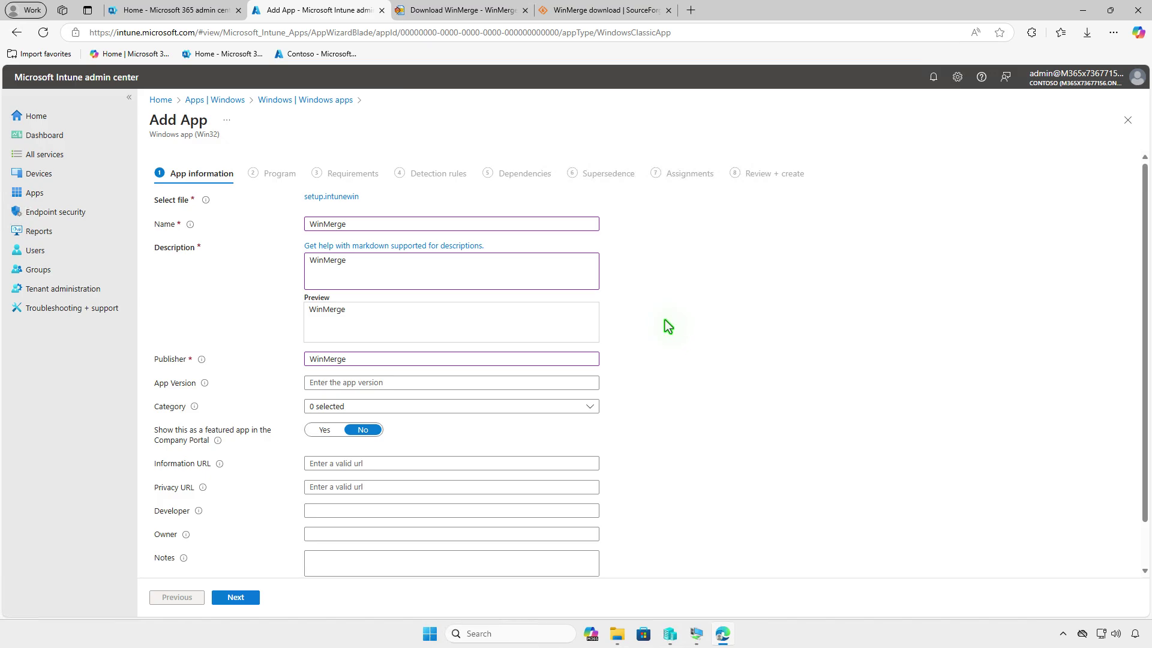
Upload images.jpg from the Downloads folder as the app's logo
{"action": "scroll", "coordinate": [665, 320], "scroll_direction": "down", "scroll_amount": 2}
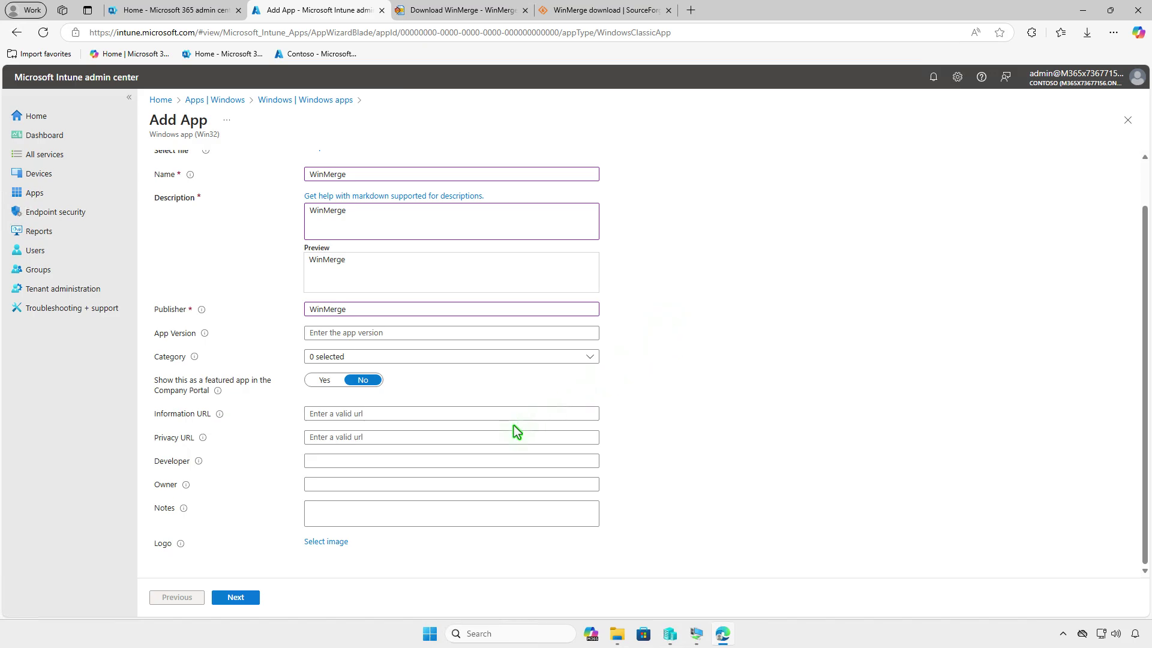
{"action": "left_click", "coordinate": [340, 542]}
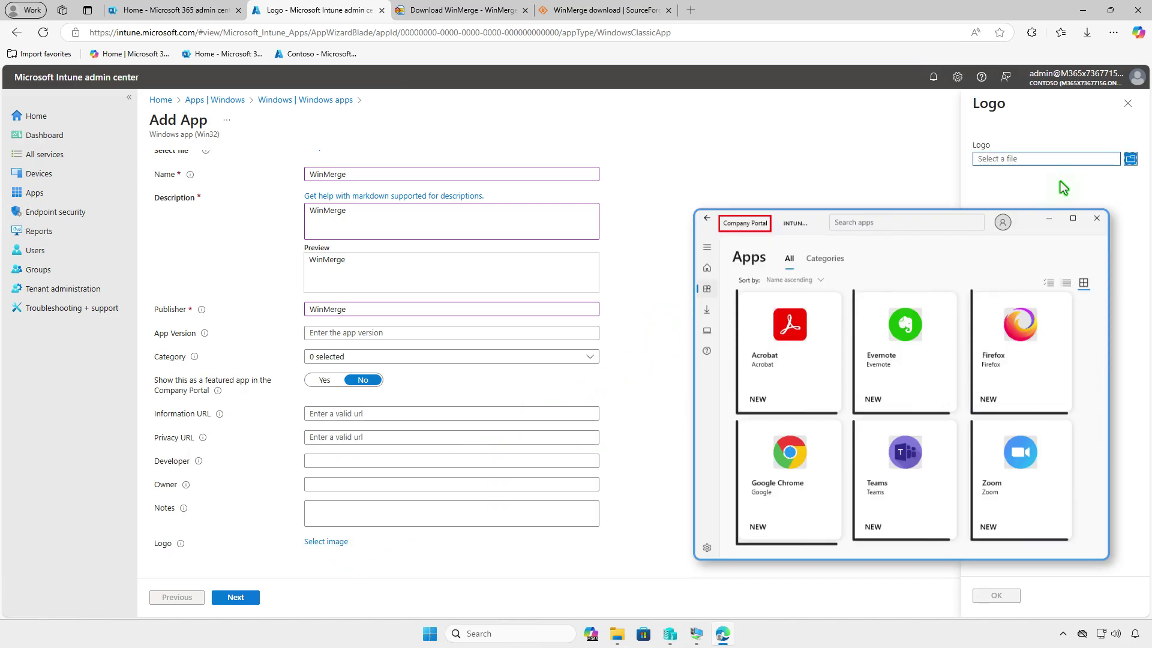
{"action": "left_click", "coordinate": [1063, 156]}
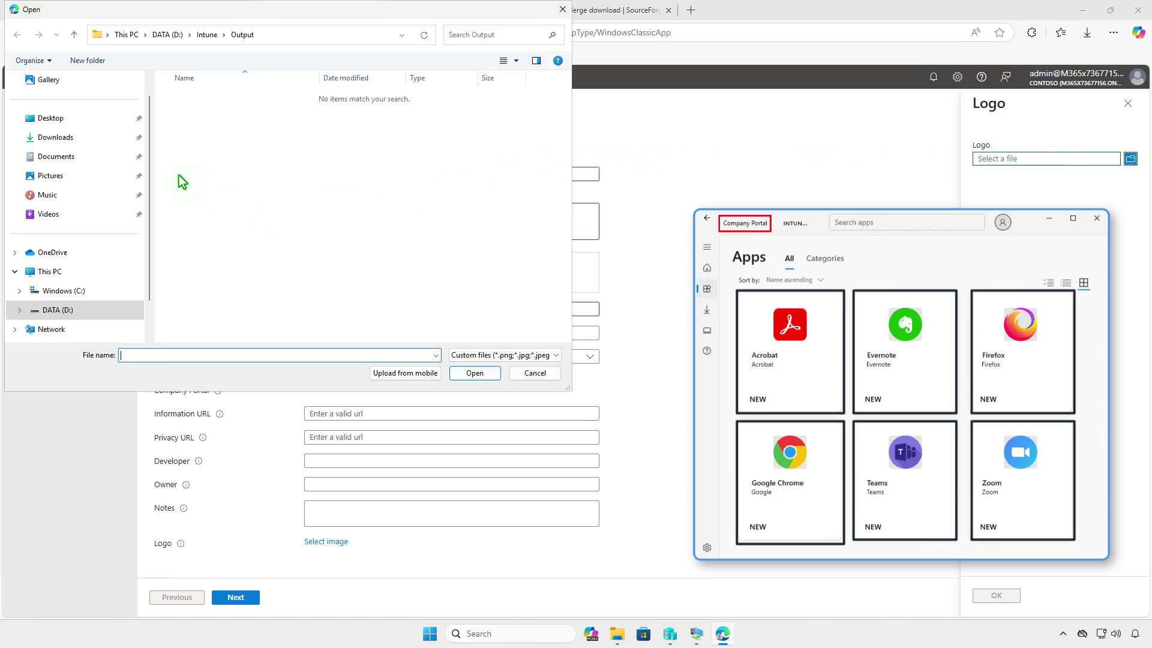
{"action": "left_click", "coordinate": [91, 140]}
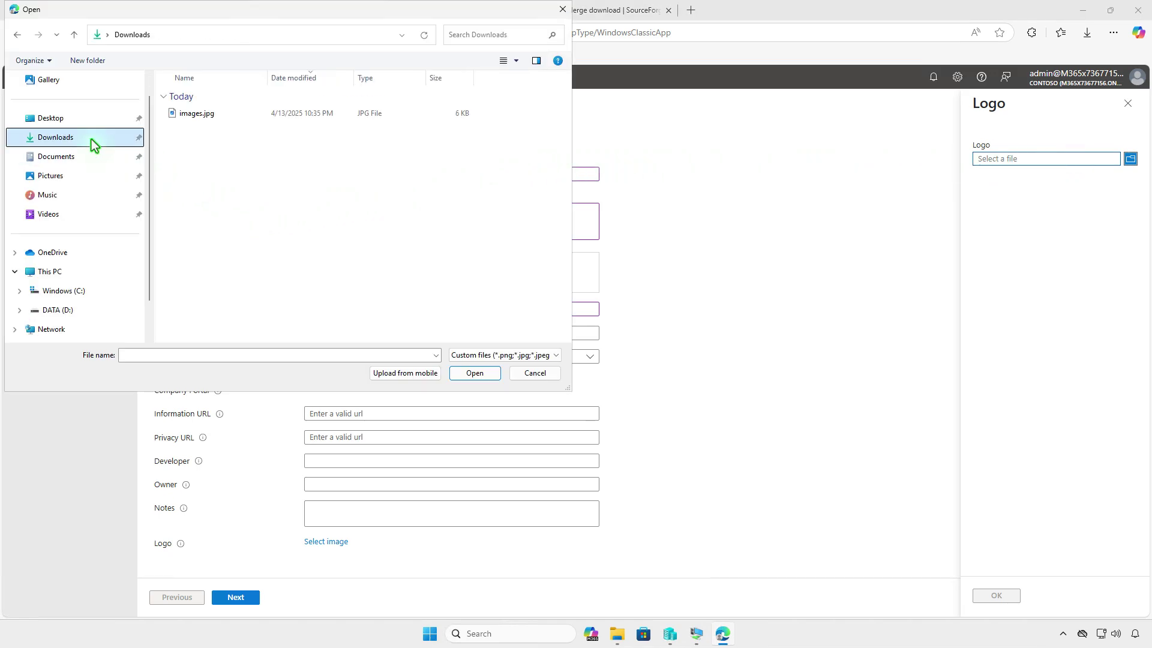
{"action": "left_click", "coordinate": [230, 116]}
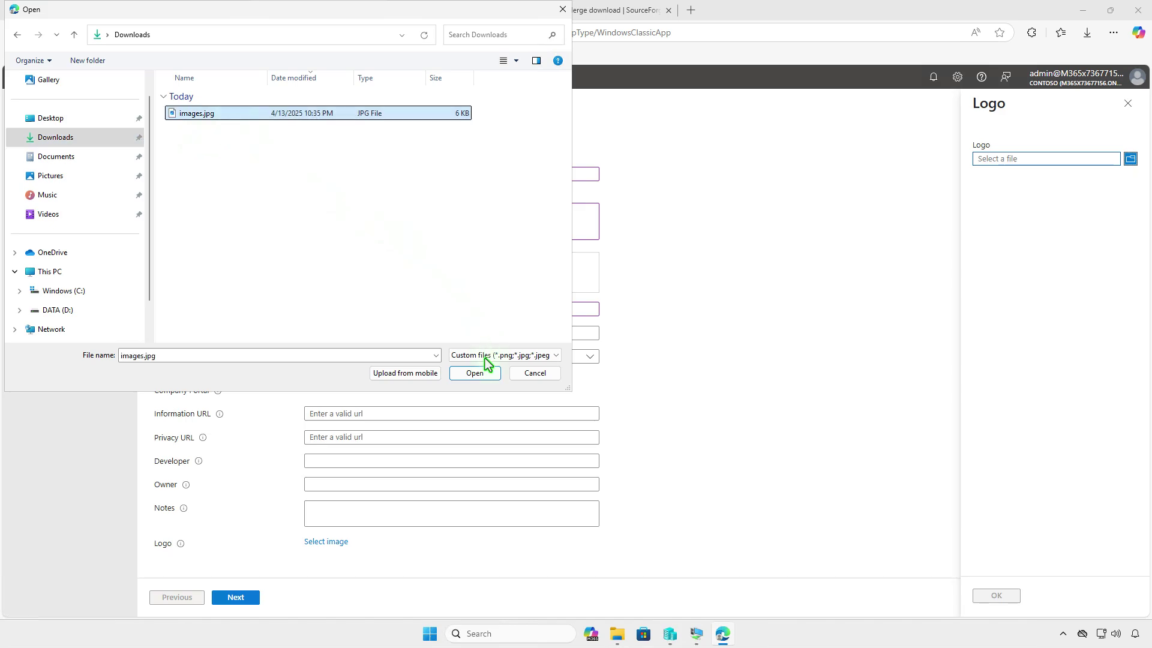
{"action": "left_click", "coordinate": [485, 375]}
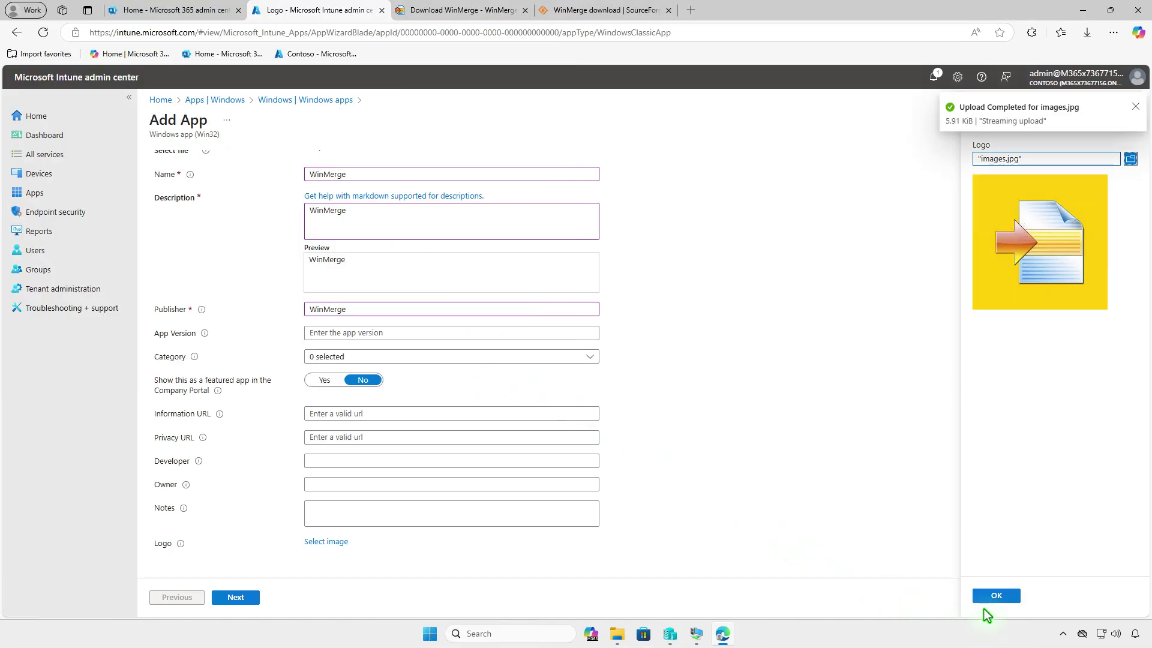
{"action": "left_click", "coordinate": [996, 596]}
{"action": "scroll", "coordinate": [646, 504], "scroll_direction": "down", "scroll_amount": 2}
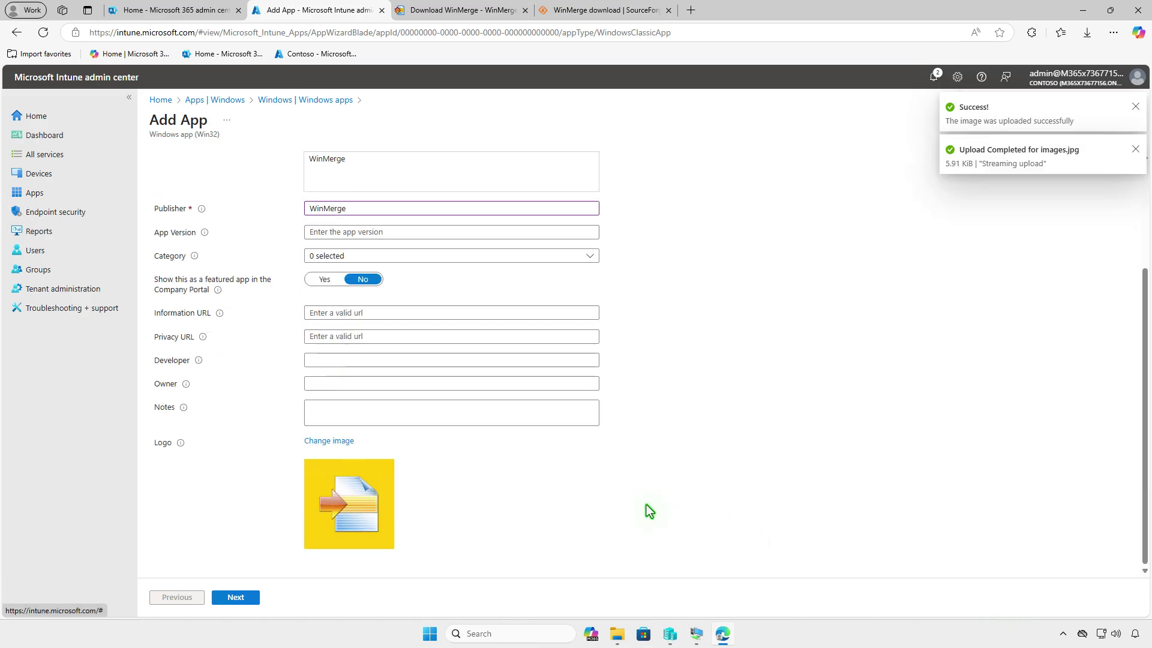
Set the install command to setup.exe /SP- /SILENT /SUPPRESSMSGBOXES /NORESTART and the uninstall command to "%ProgramFiles%\WinMerge\unins000.exe" /SILENT
{"action": "left_click", "coordinate": [243, 598]}
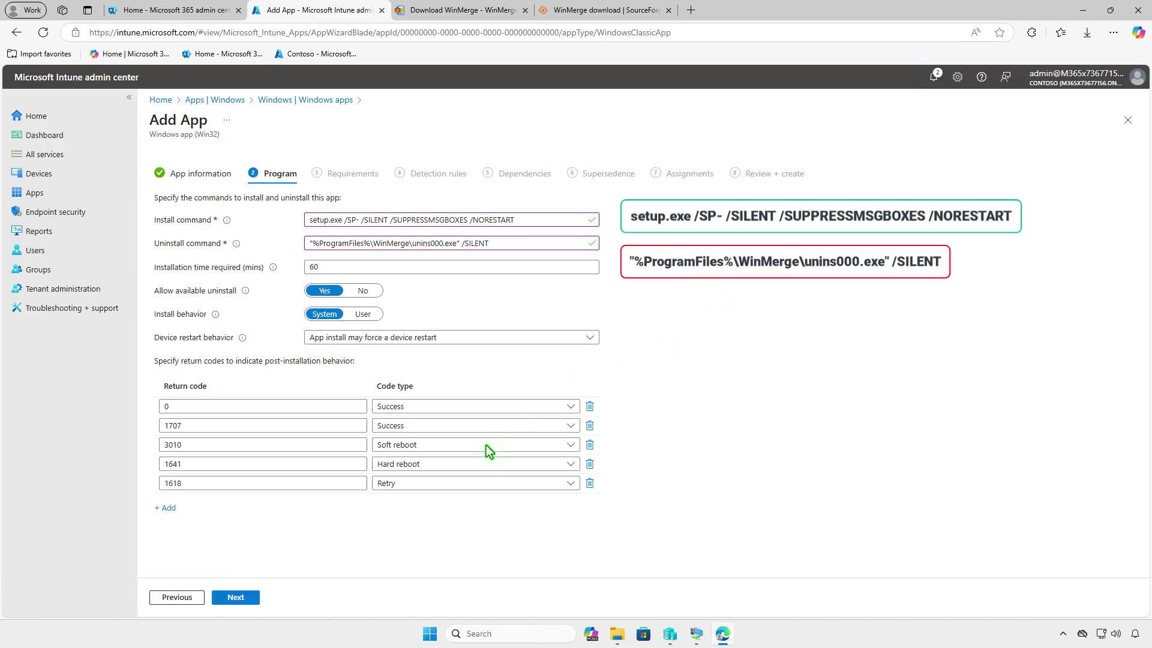
{"action": "left_click", "coordinate": [254, 596]}
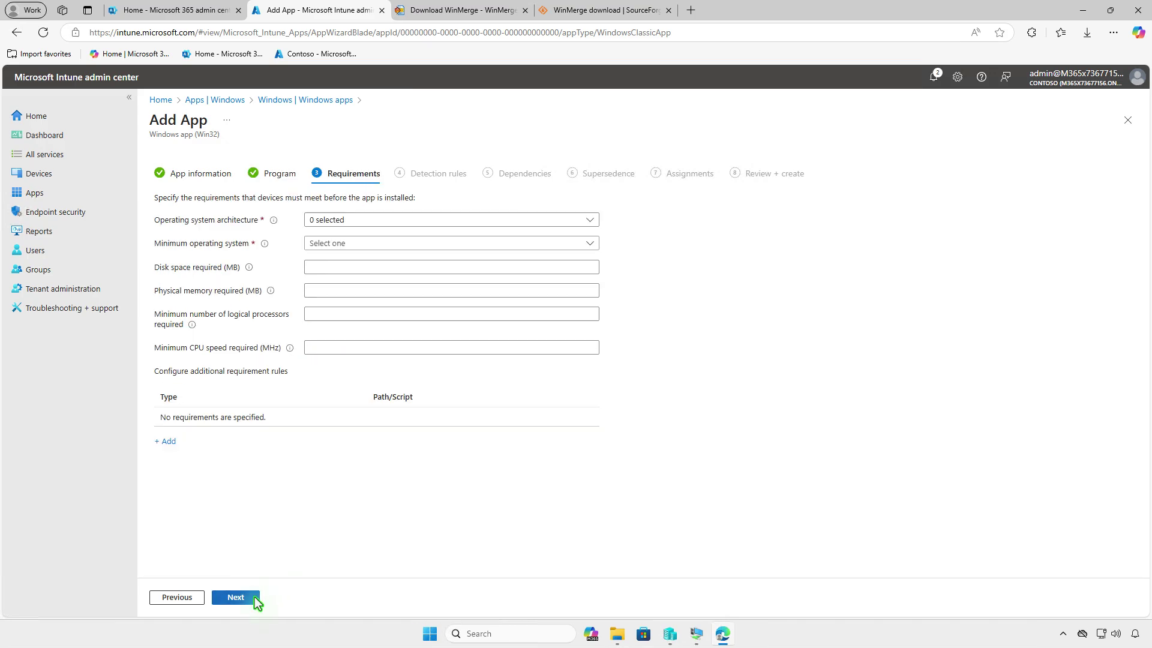
Set the requirements to 64-bit operating system architecture and Windows 10 1607 as the minimum operating system, and proceed to the detection rules
{"action": "left_click", "coordinate": [390, 219]}
{"action": "left_click", "coordinate": [361, 240]}
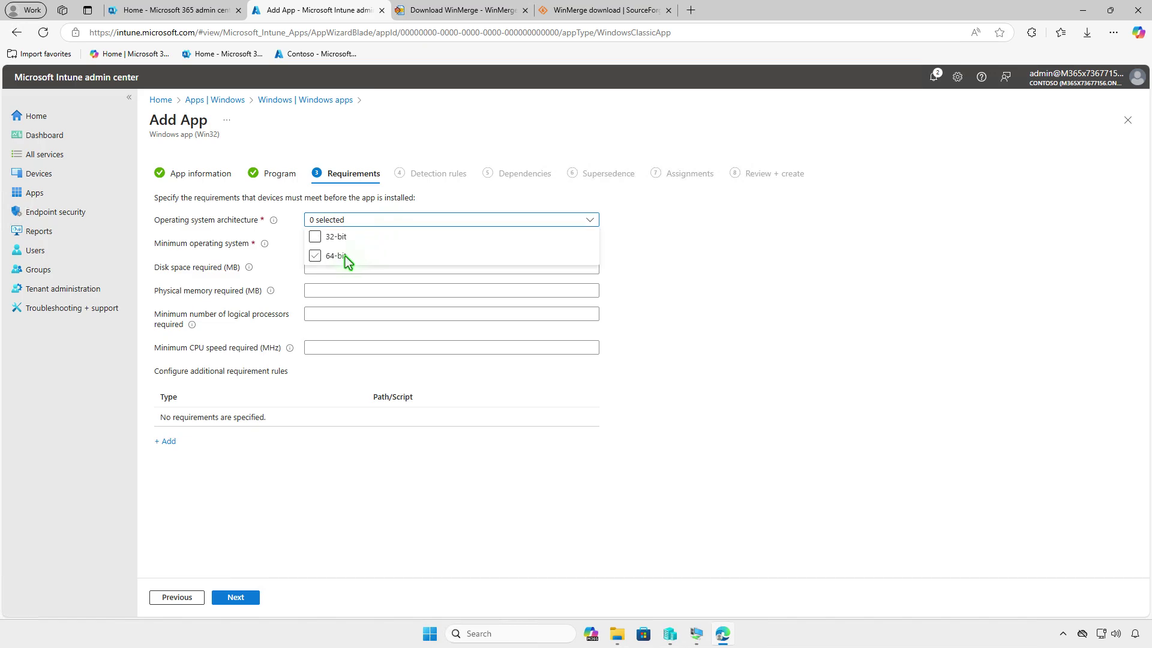
{"action": "left_click", "coordinate": [345, 257]}
{"action": "left_click", "coordinate": [284, 273]}
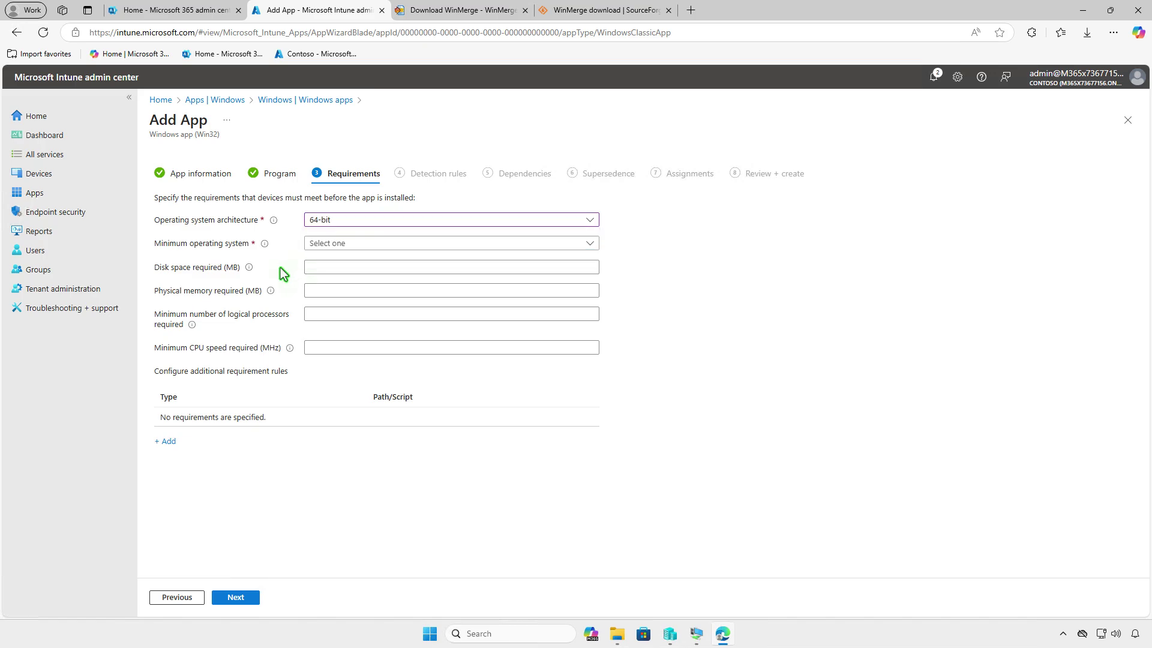
{"action": "left_click", "coordinate": [386, 245]}
{"action": "left_click", "coordinate": [369, 259]}
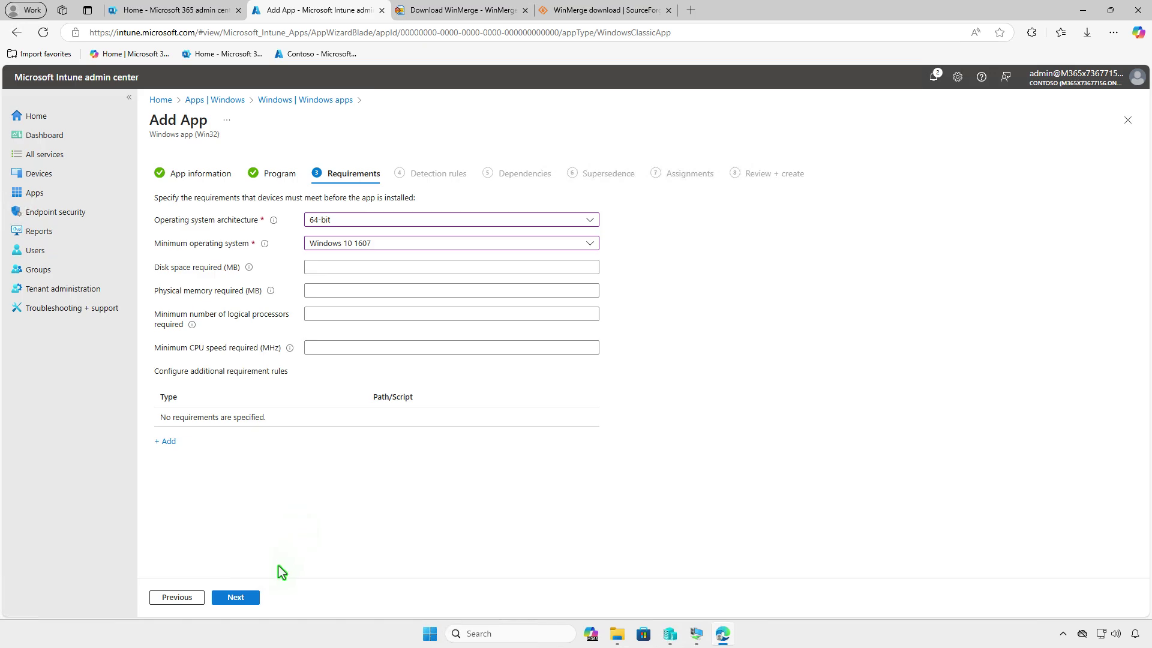
{"action": "left_click", "coordinate": [252, 599]}
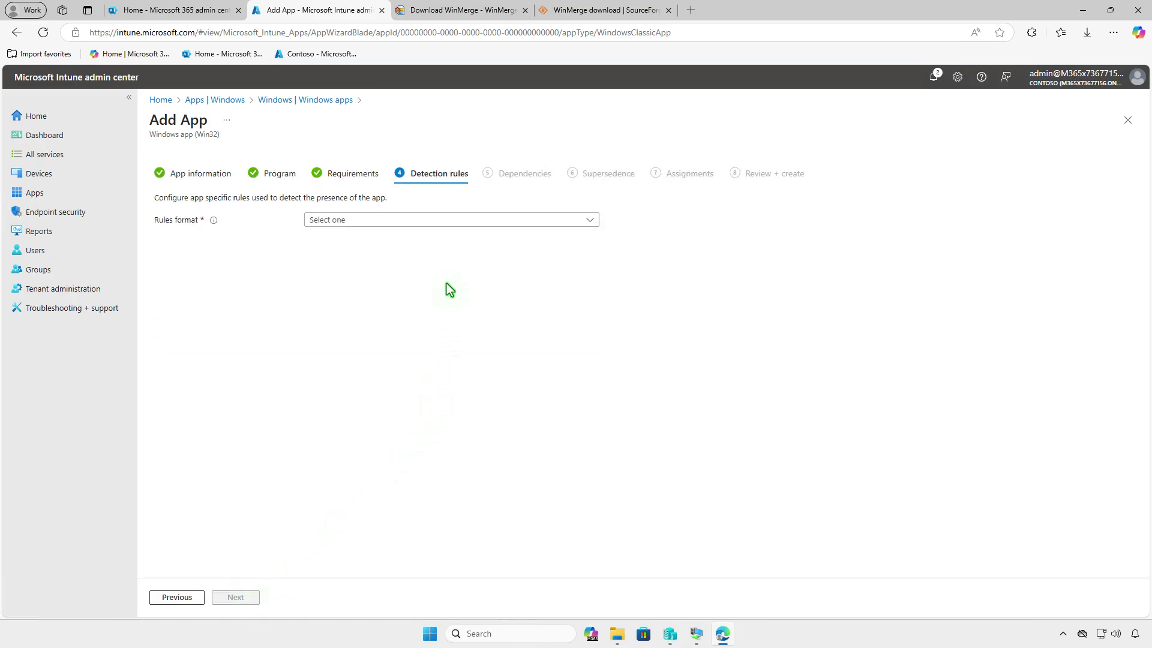
Add a manually configured File detection rule for WinMergeU.exe in %ProgramFiles%\WinMerge with the detection method File or folder exists
{"action": "left_click", "coordinate": [456, 218]}
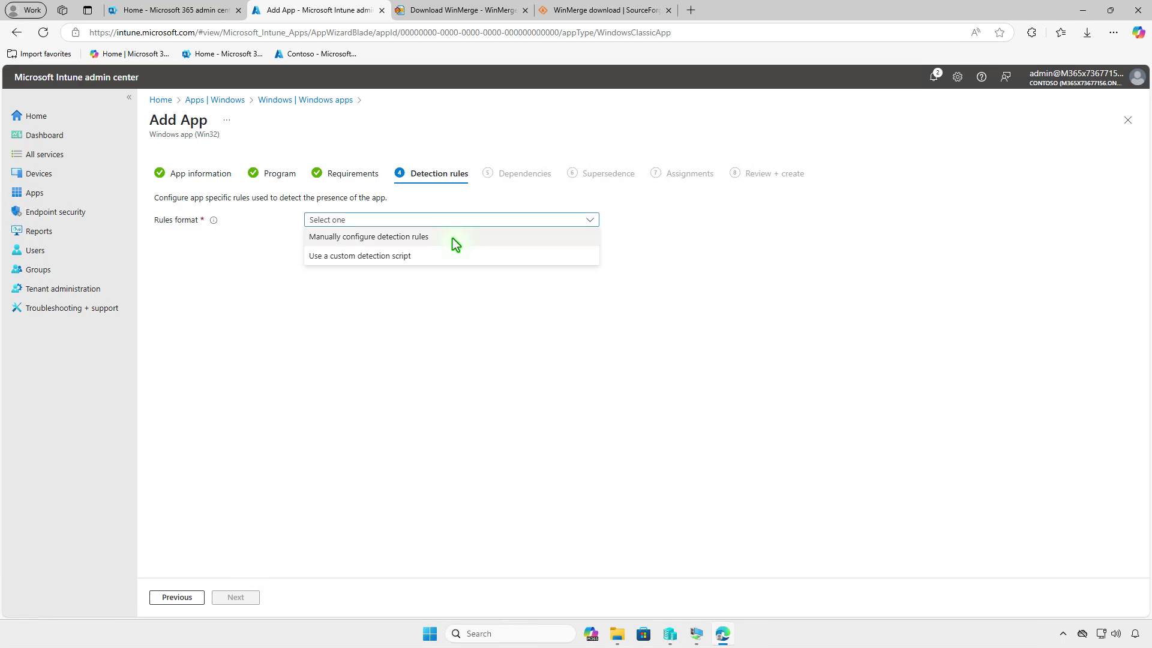
{"action": "left_click", "coordinate": [453, 238]}
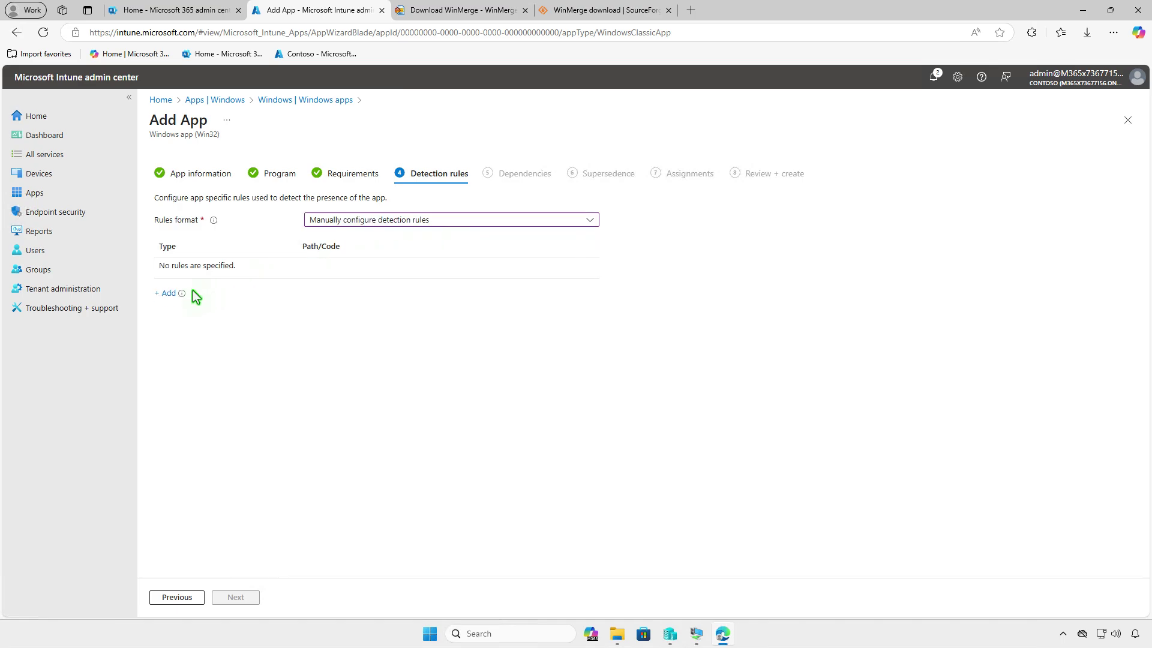
{"action": "left_click", "coordinate": [166, 294]}
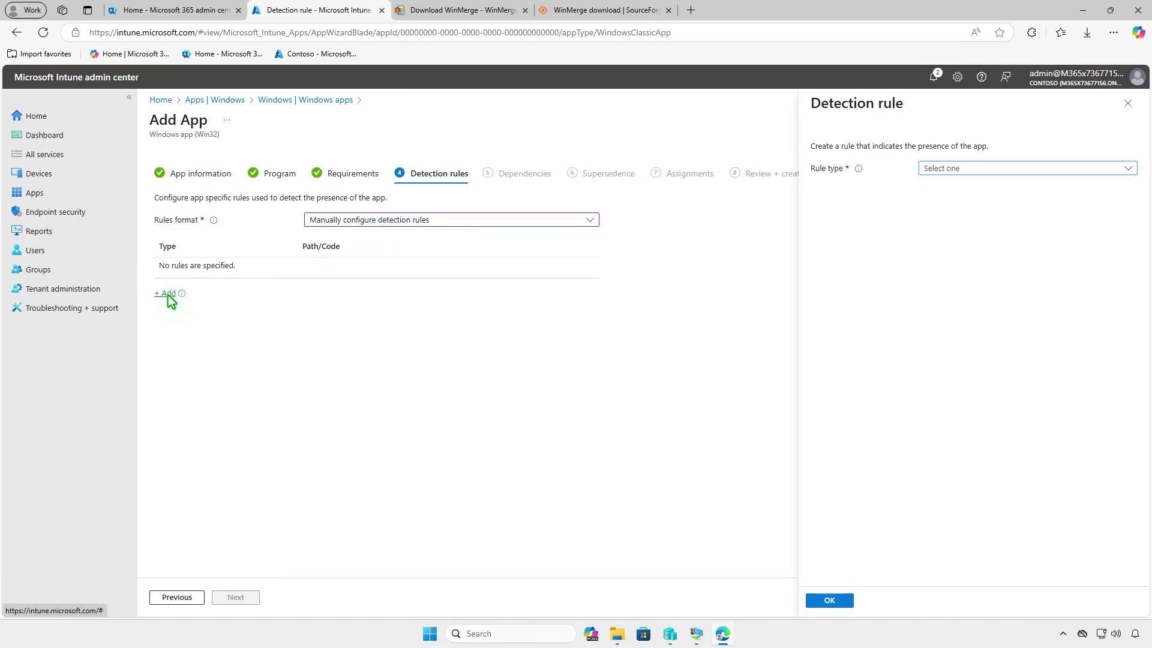
{"action": "left_click", "coordinate": [1024, 170]}
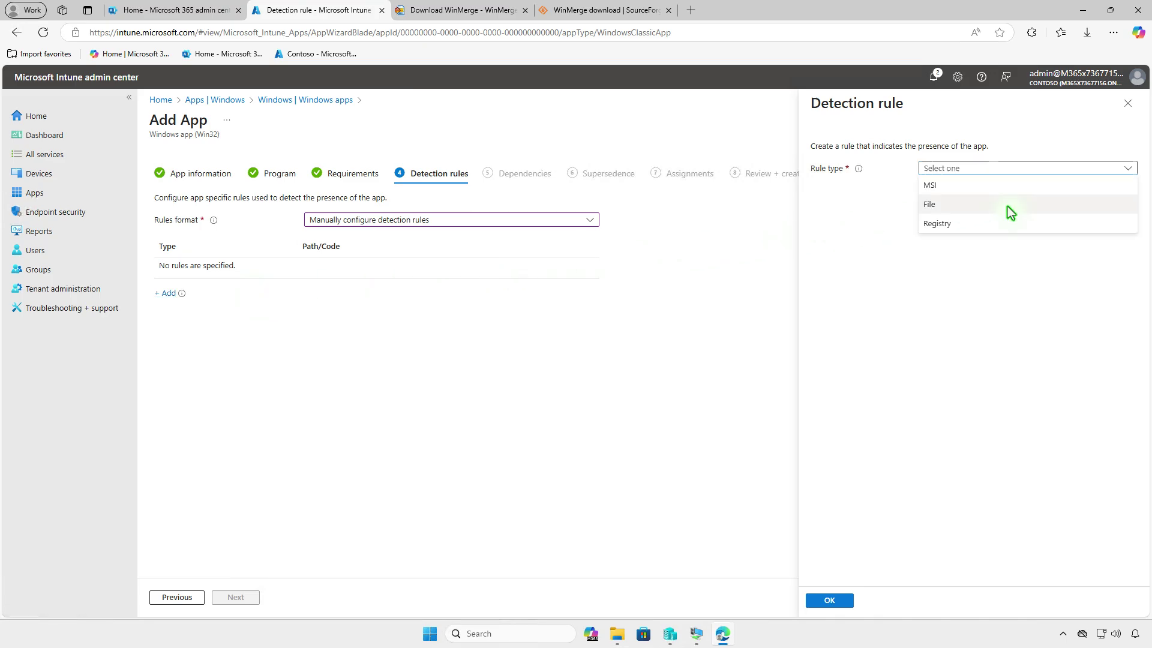
{"action": "left_click", "coordinate": [1011, 213]}
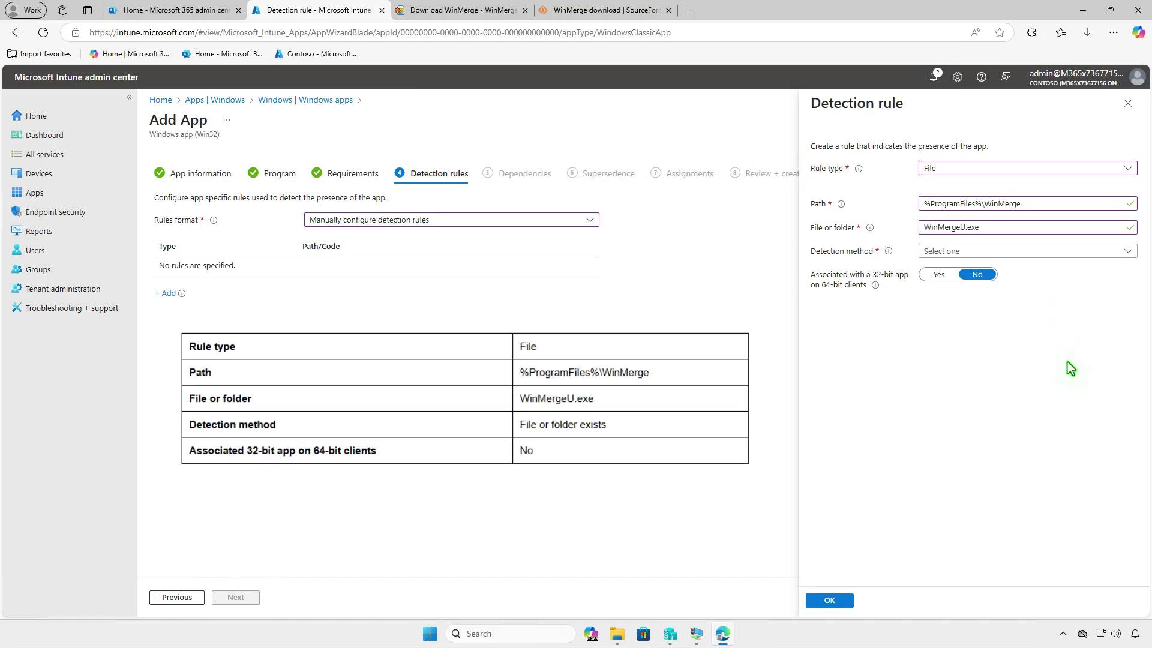
{"action": "left_click", "coordinate": [1053, 251]}
{"action": "left_click", "coordinate": [1046, 263]}
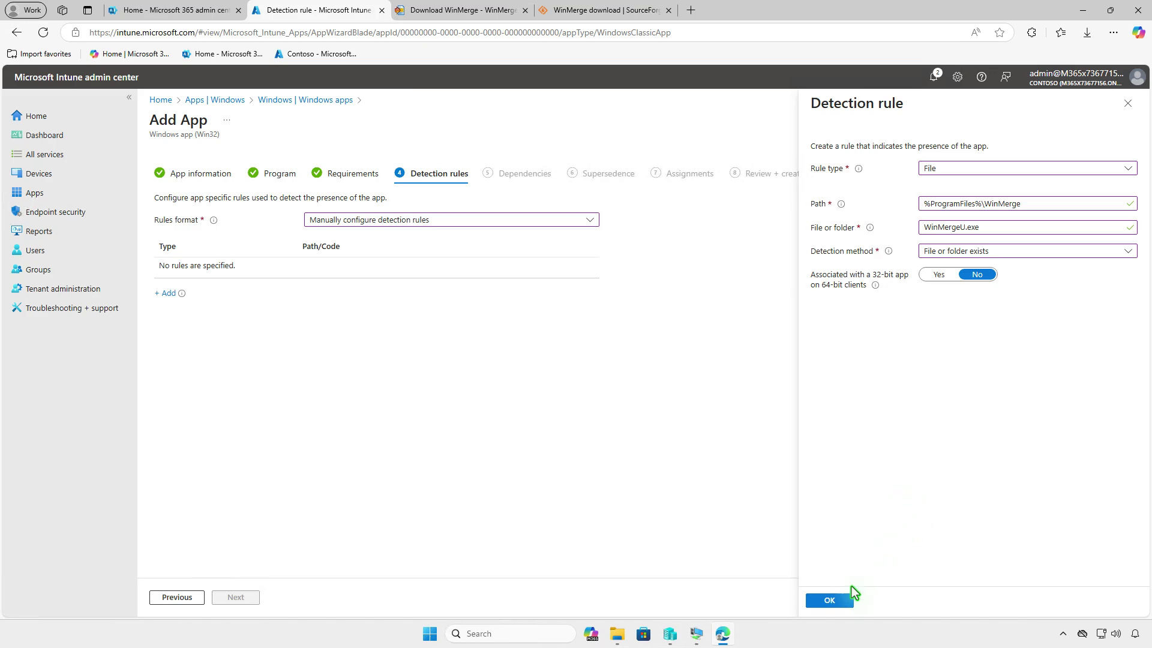
{"action": "left_click", "coordinate": [834, 602]}
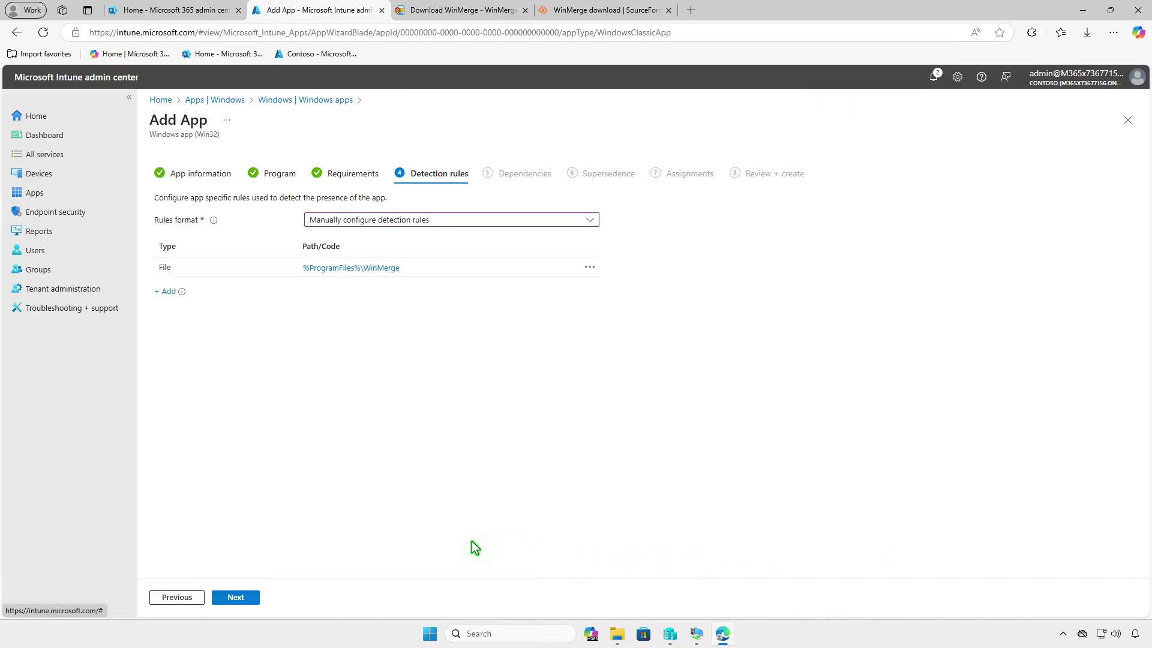
Proceed to the assignments, leaving the app's dependencies and supersedence empty
{"action": "left_click", "coordinate": [236, 597]}
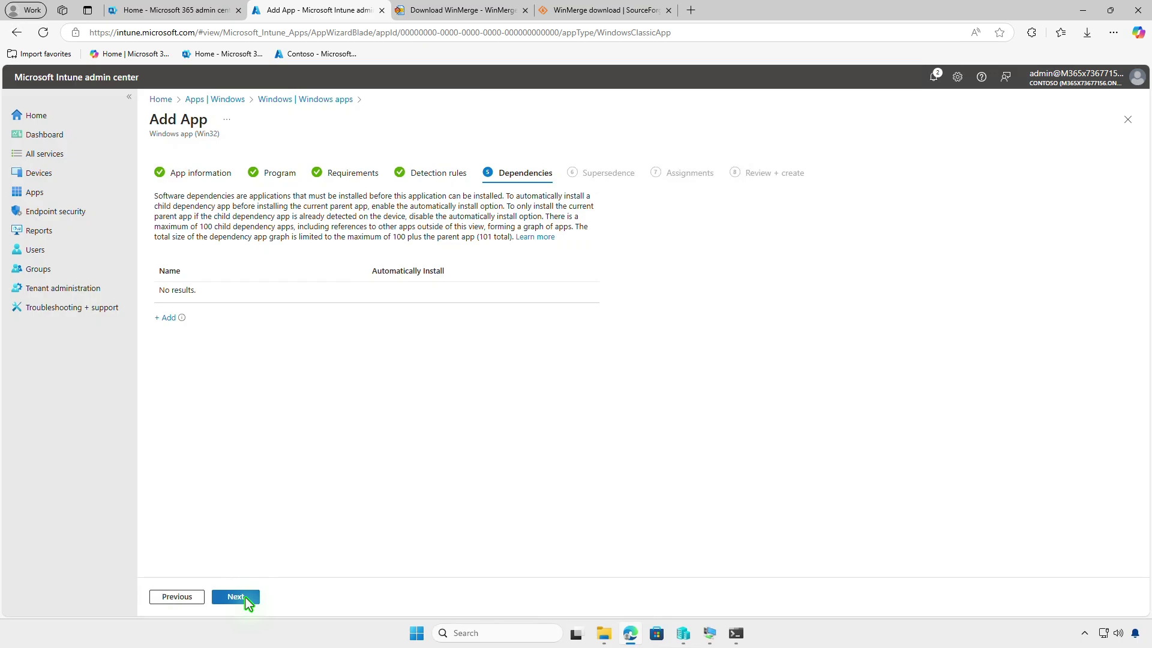
{"action": "left_click", "coordinate": [236, 597]}
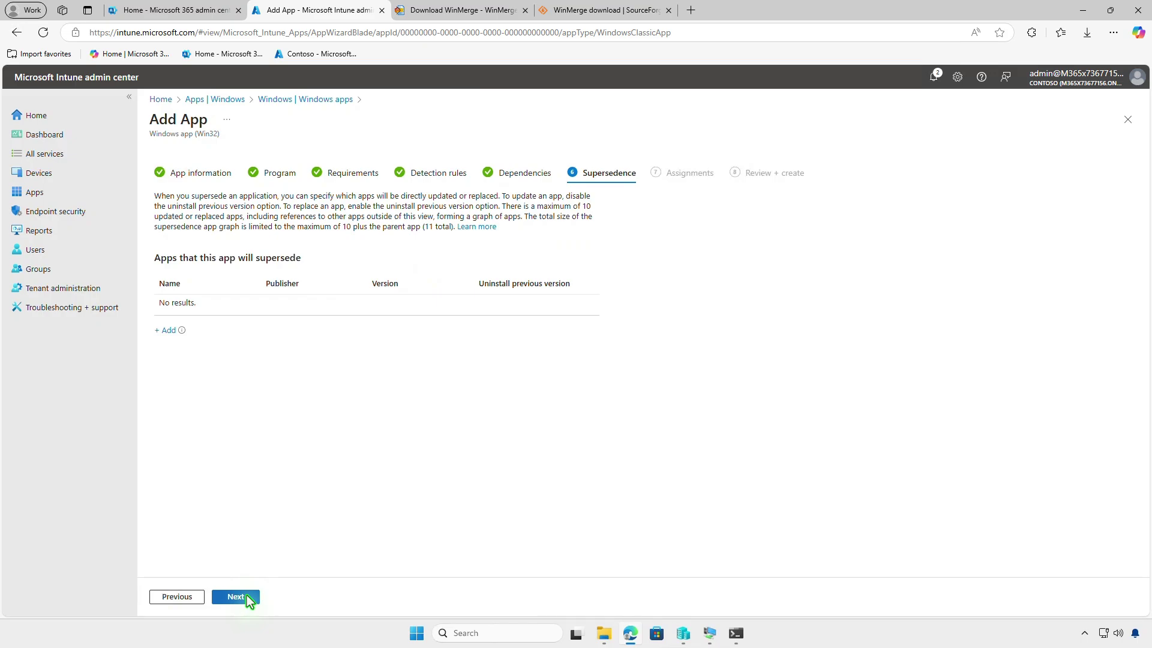
{"action": "left_click", "coordinate": [247, 595]}
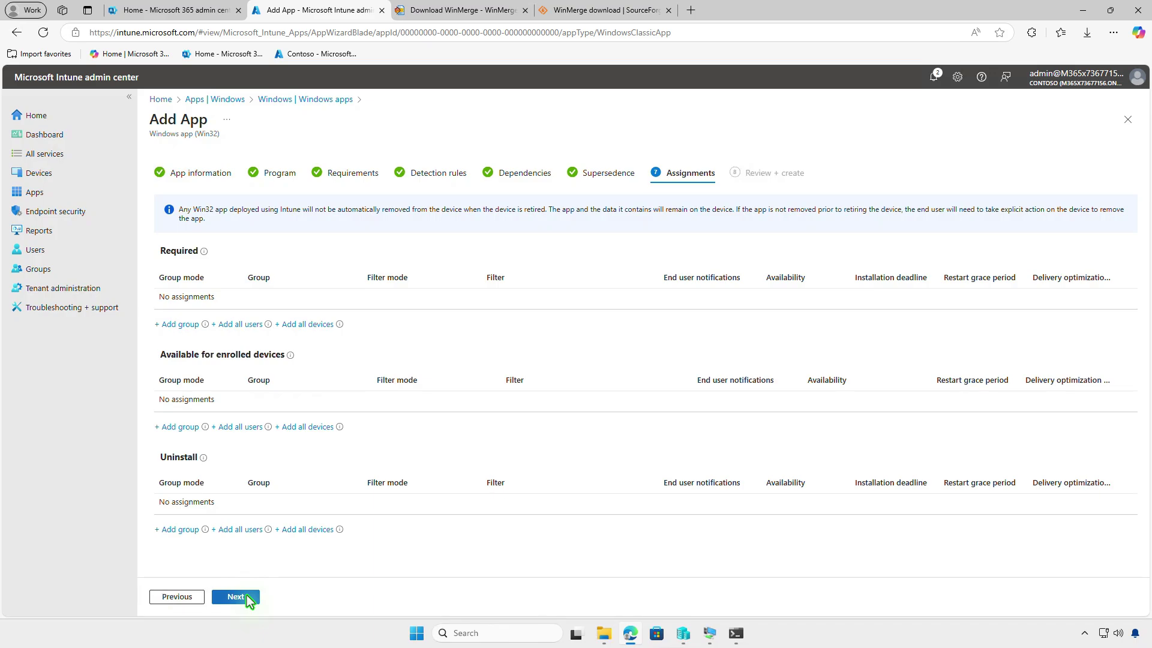
Add the Test_Devices group to the app's Required assignments
{"action": "left_click", "coordinate": [192, 331]}
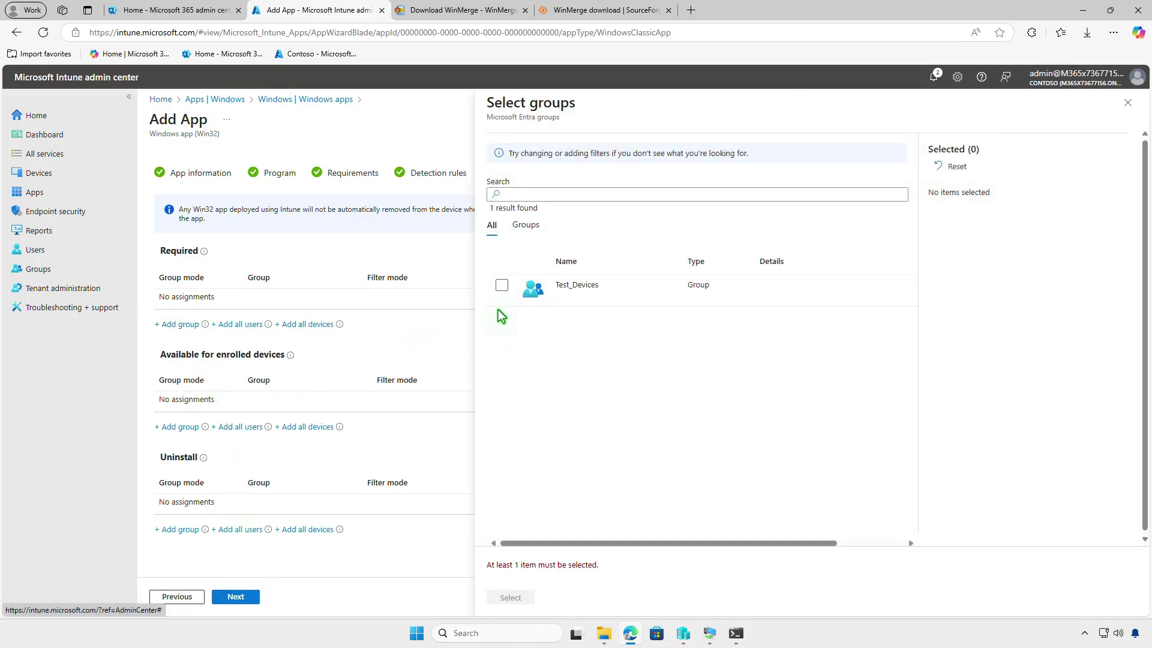
{"action": "left_click", "coordinate": [502, 286]}
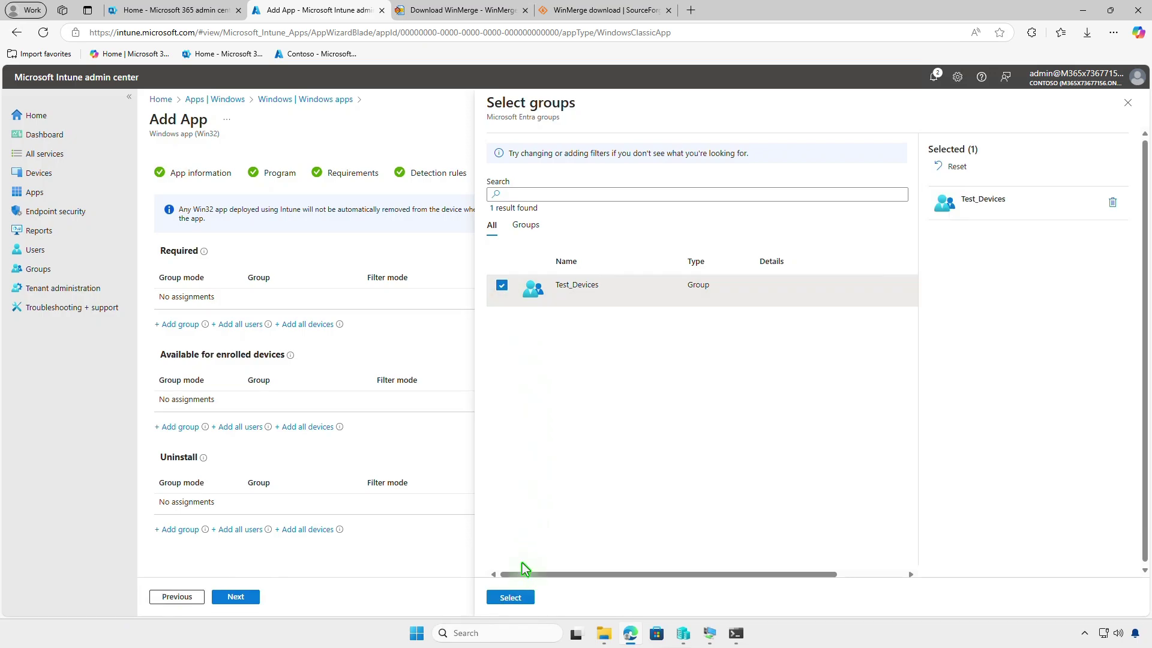
{"action": "left_click", "coordinate": [512, 597]}
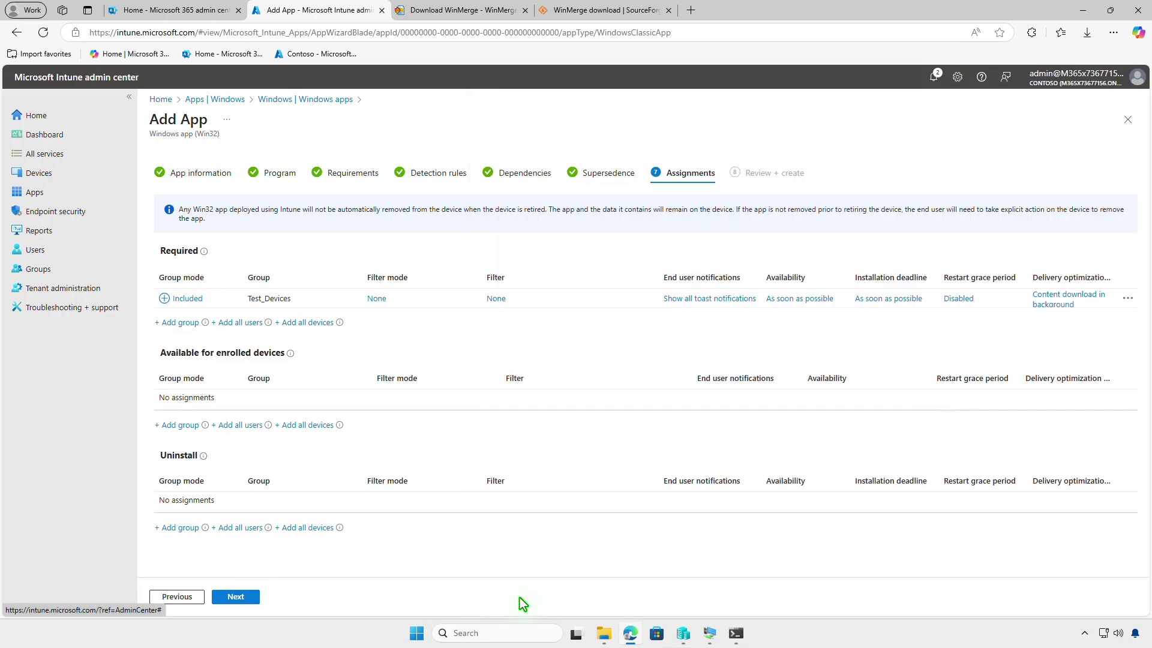
Review the Test_Devices assignment settings without changing them, then proceed to the summary and create the WinMerge app
{"action": "left_click", "coordinate": [698, 300]}
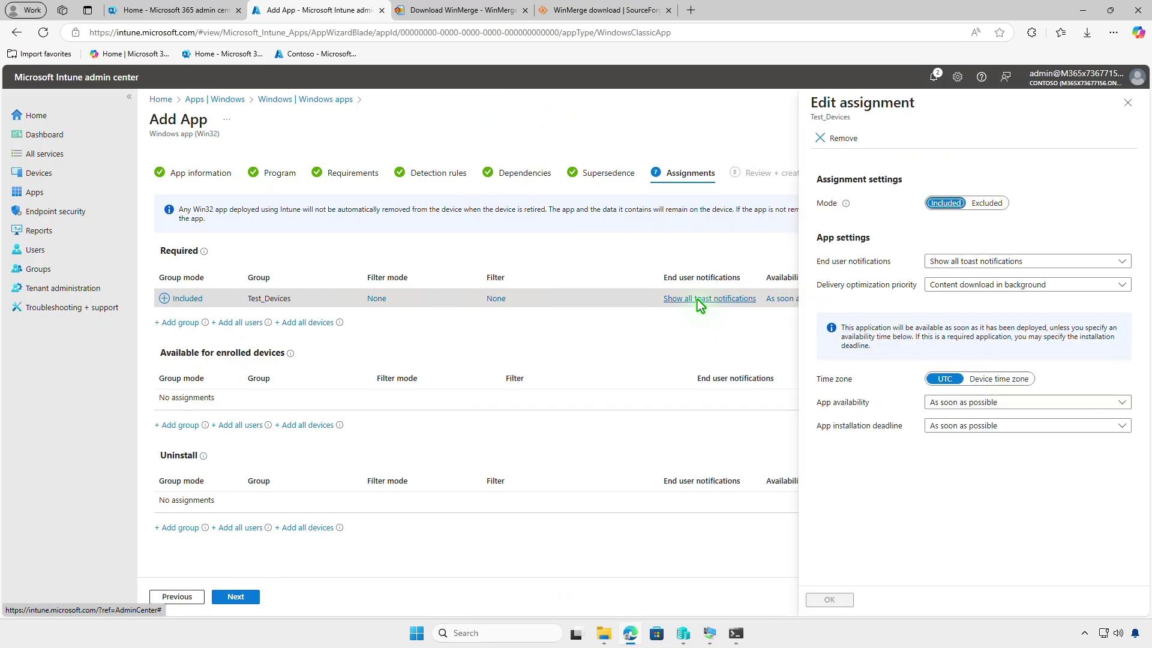
{"action": "left_click", "coordinate": [1126, 105]}
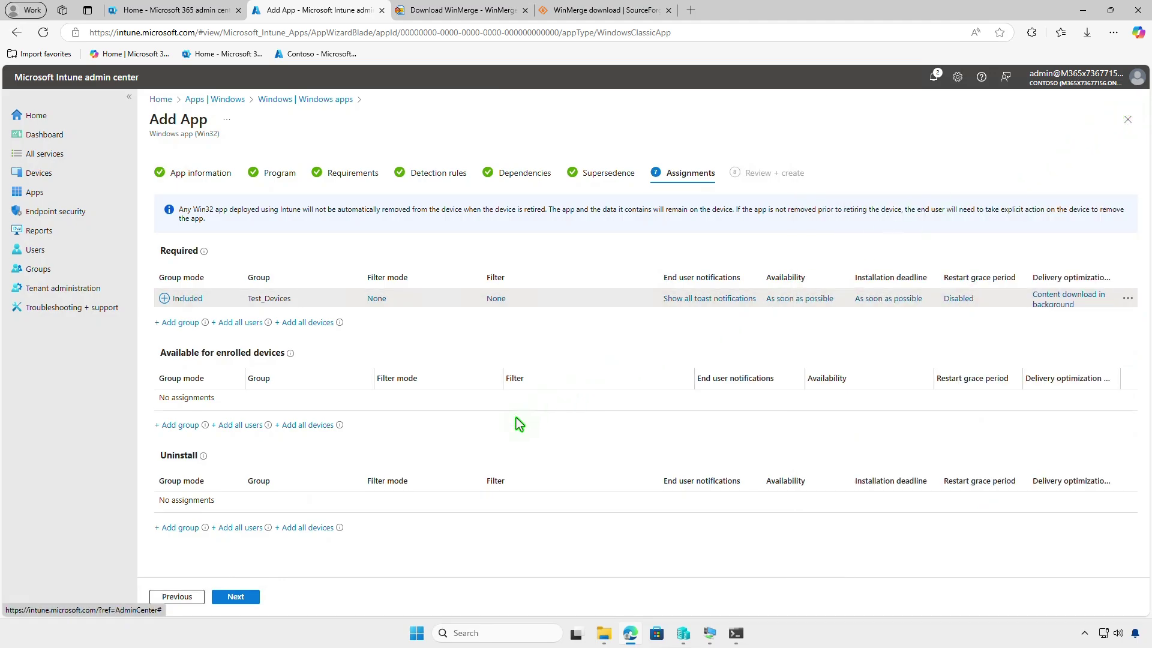
{"action": "left_click", "coordinate": [252, 598]}
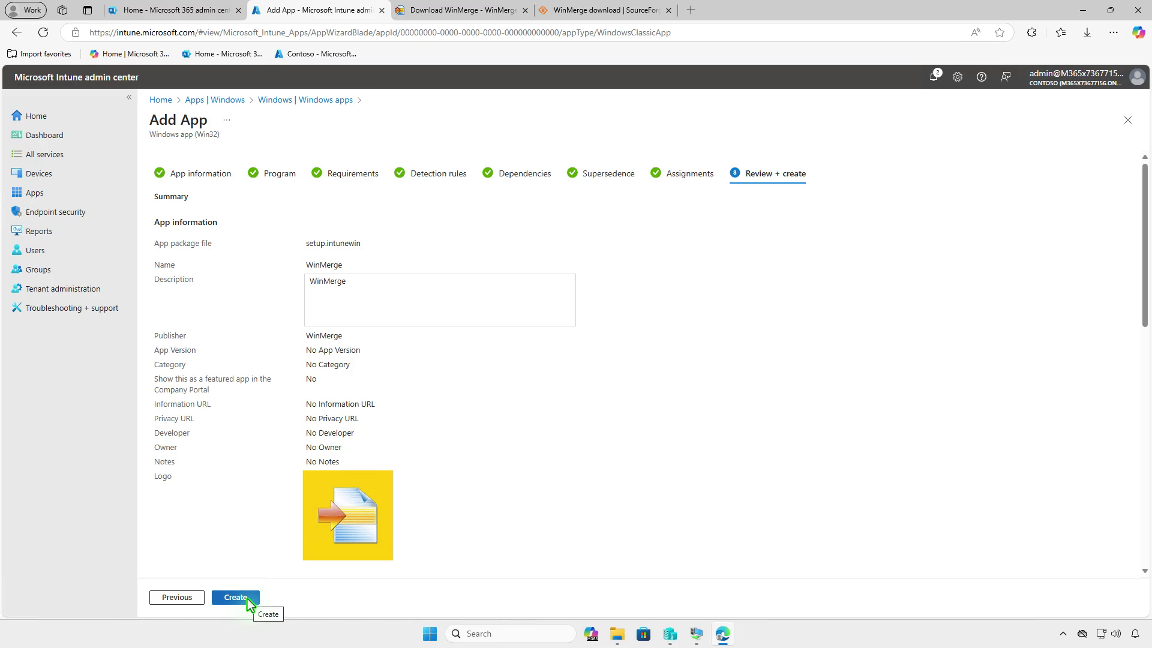
{"action": "left_click", "coordinate": [248, 598]}
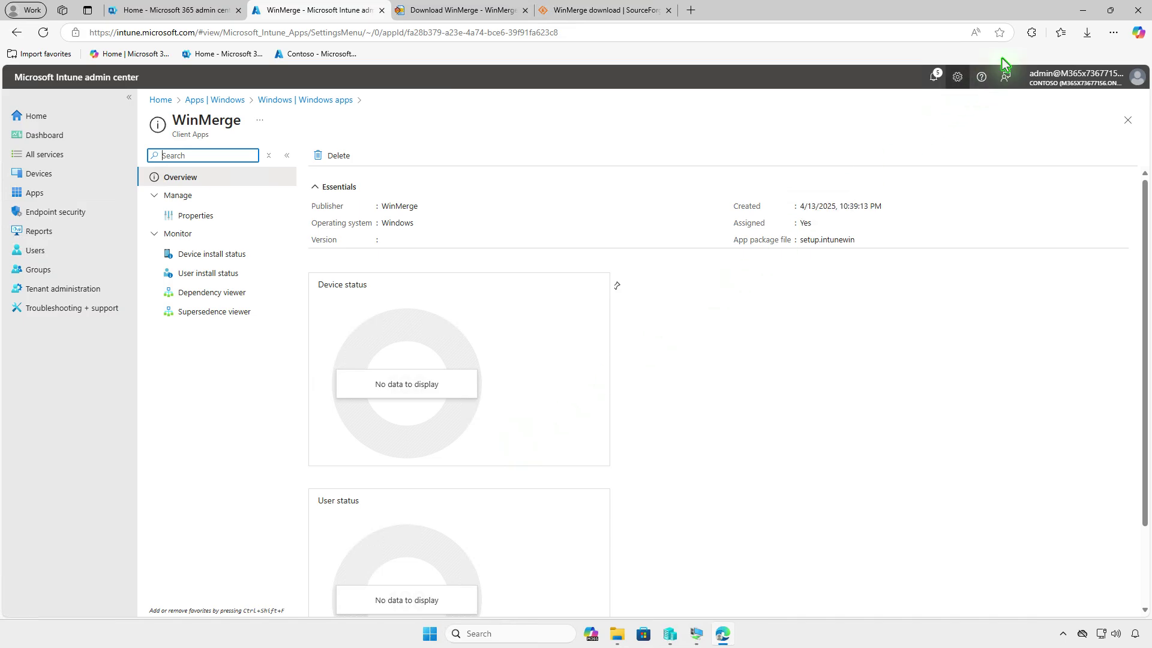
Switch to the WIN10-CTL virtual machine and view the device sync status in the Contoso work account's management info
{"action": "left_click", "coordinate": [1079, 12]}
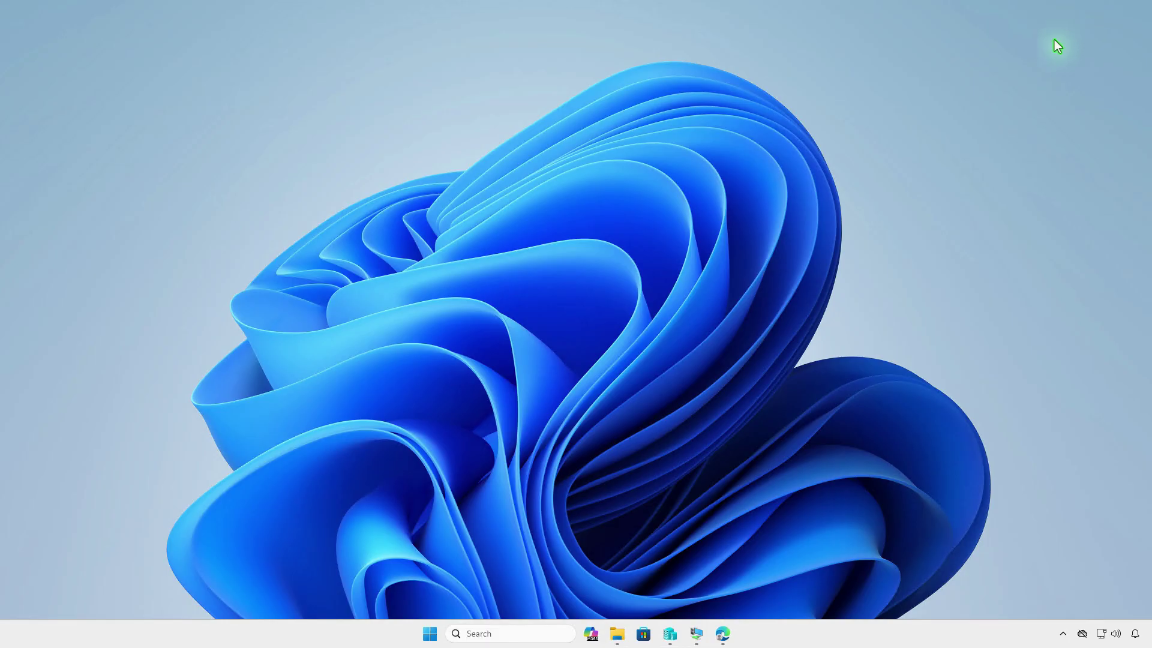
{"action": "left_click", "coordinate": [698, 635]}
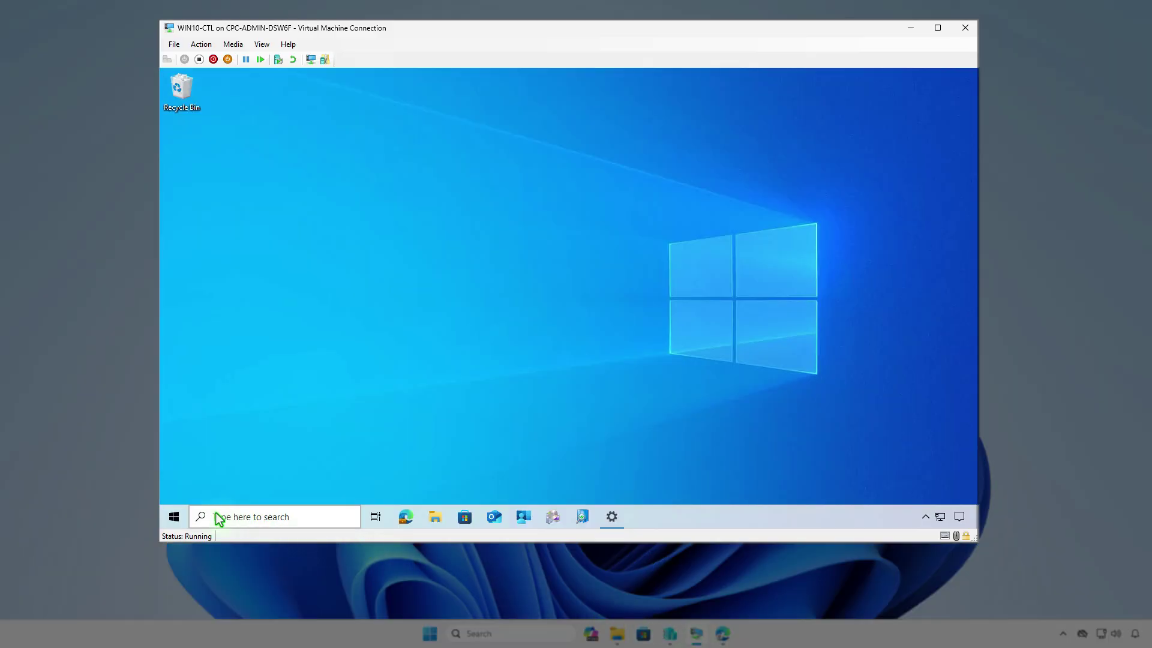
{"action": "left_click", "coordinate": [174, 517]}
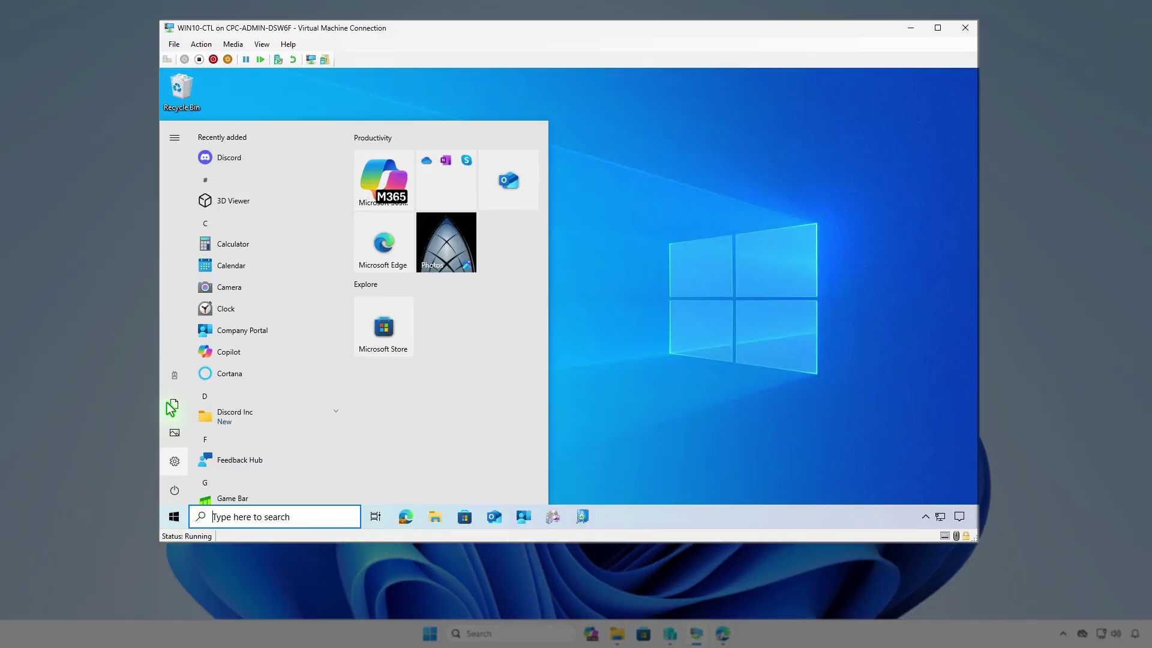
{"action": "left_click", "coordinate": [174, 374]}
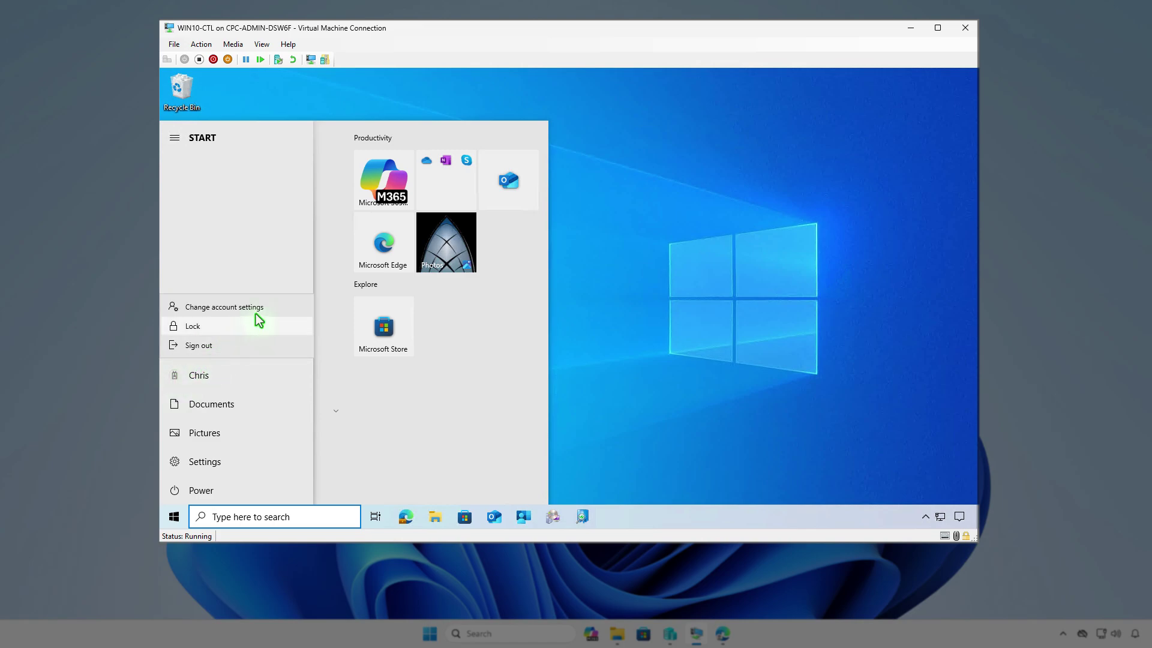
{"action": "left_click", "coordinate": [273, 309]}
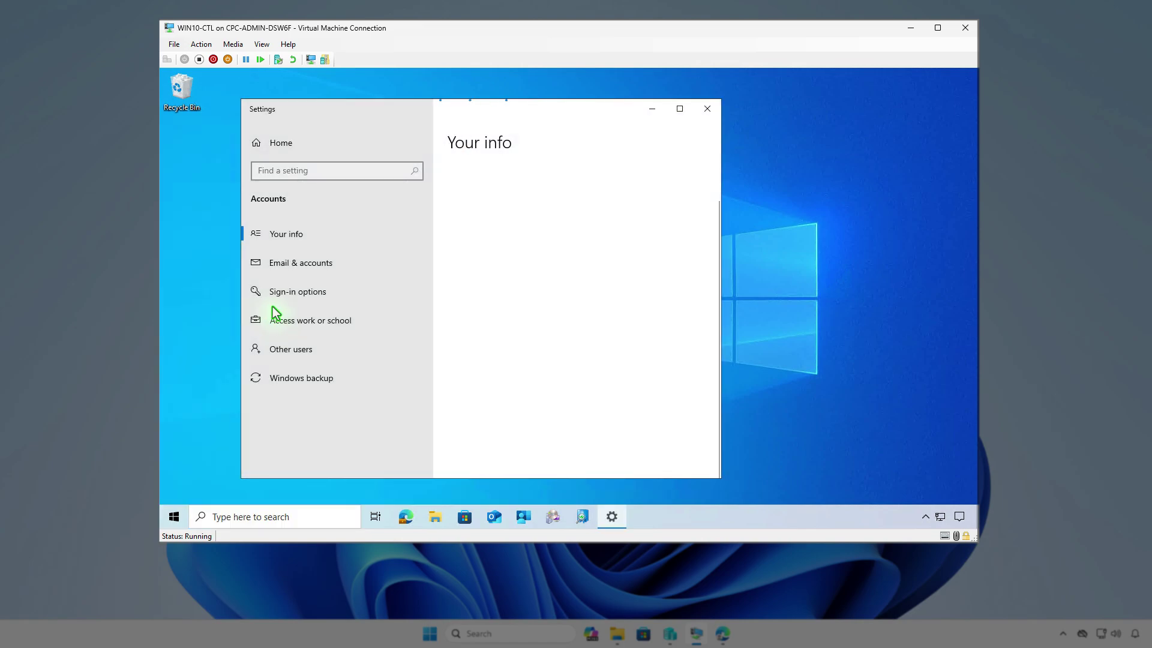
{"action": "left_click", "coordinate": [395, 330]}
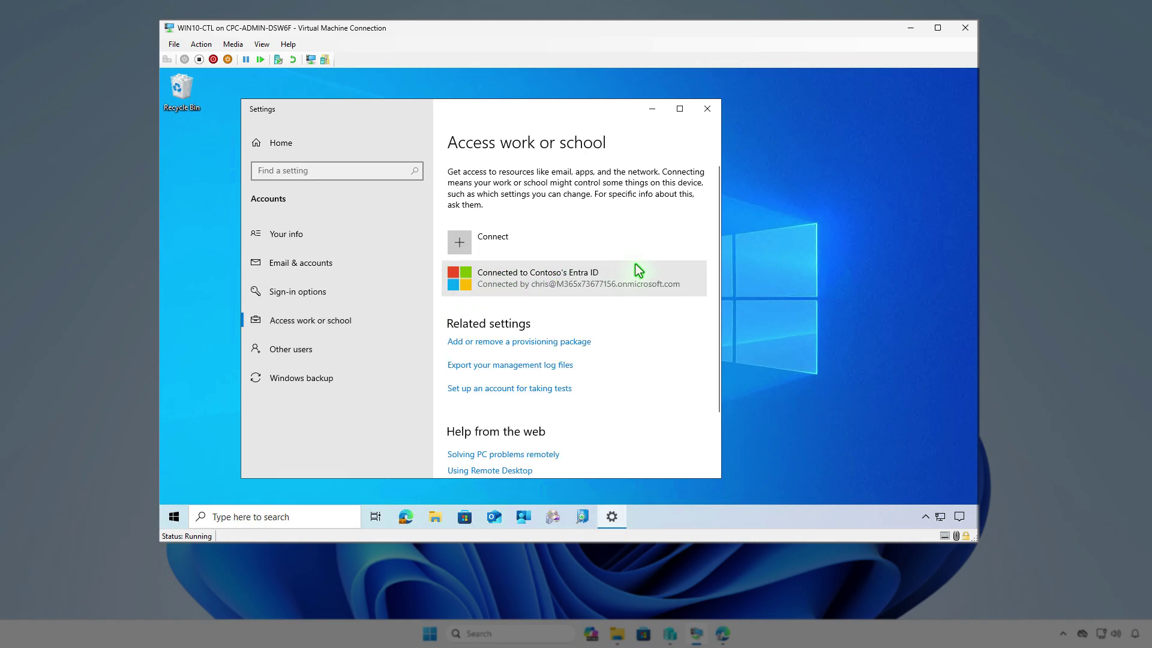
{"action": "left_click", "coordinate": [634, 271]}
{"action": "left_click", "coordinate": [626, 329]}
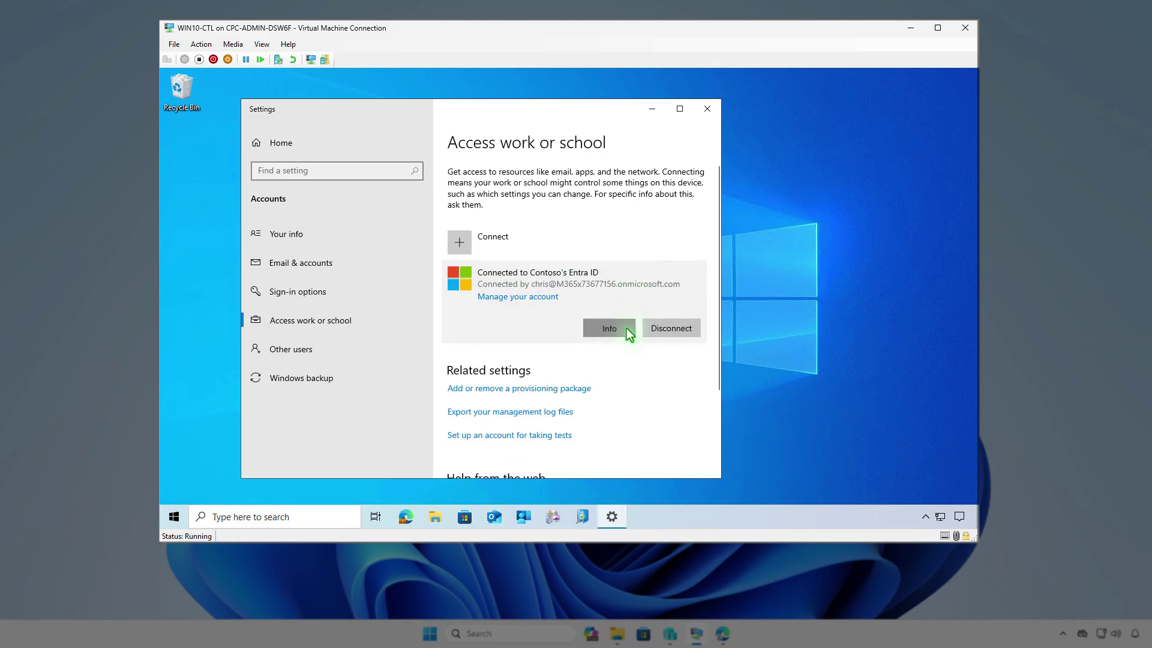
{"action": "scroll", "coordinate": [602, 336], "scroll_direction": "down", "scroll_amount": 6}
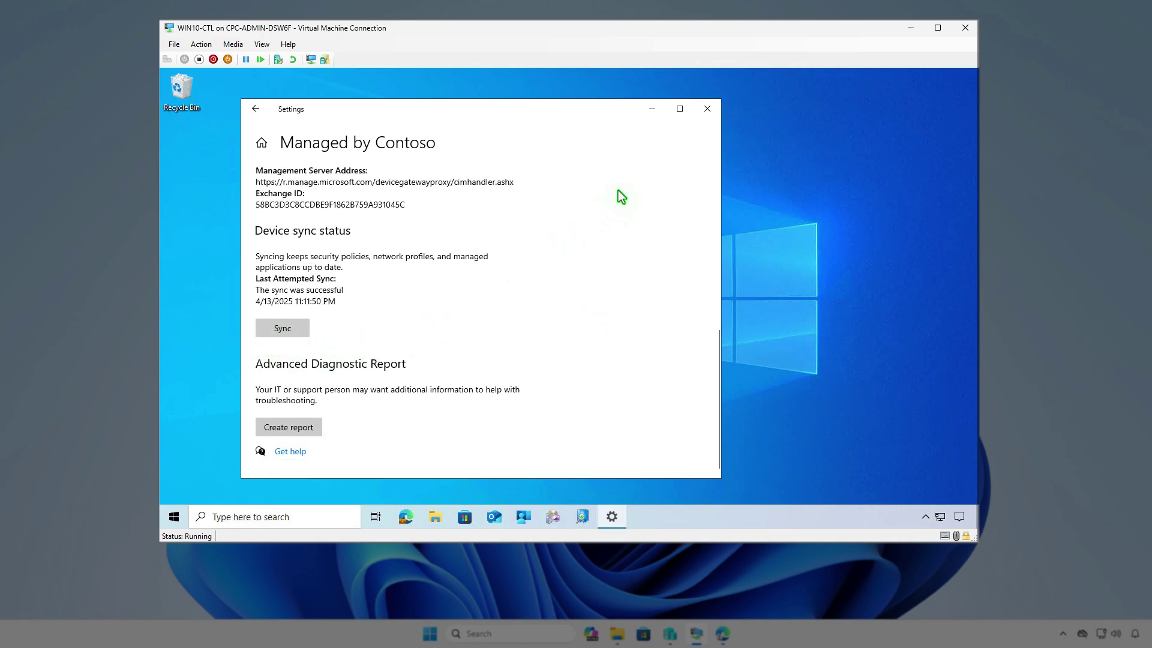
{"action": "left_click", "coordinate": [652, 109]}
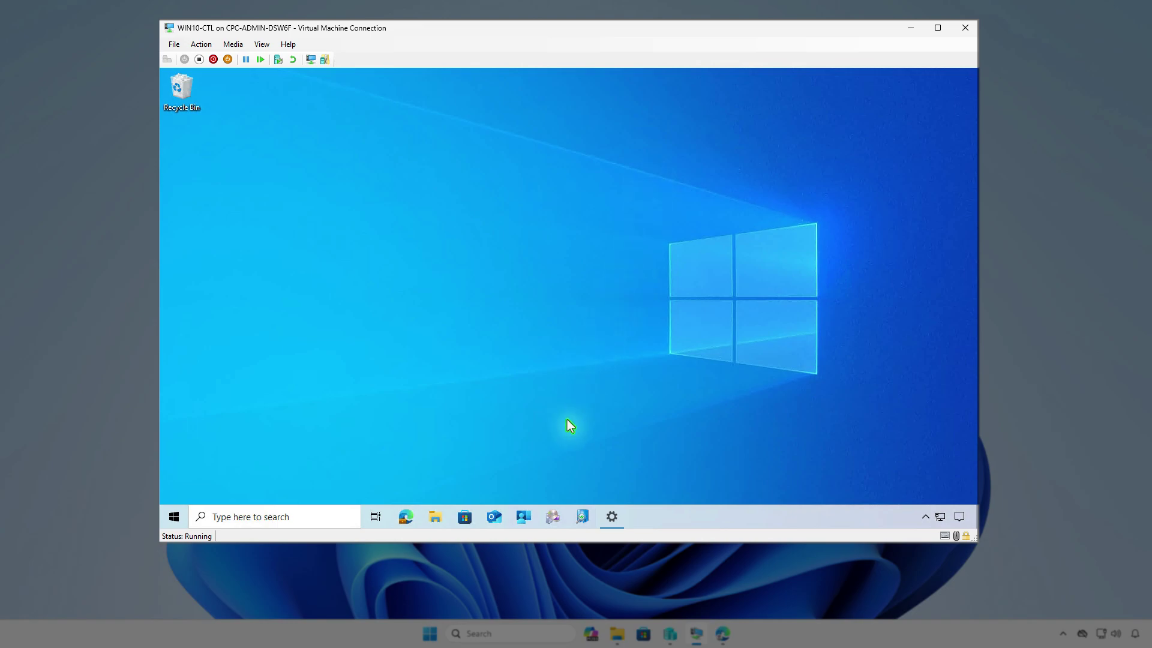
Sync the device from the Company Portal settings and check the software distribution notifications
{"action": "left_click", "coordinate": [527, 519]}
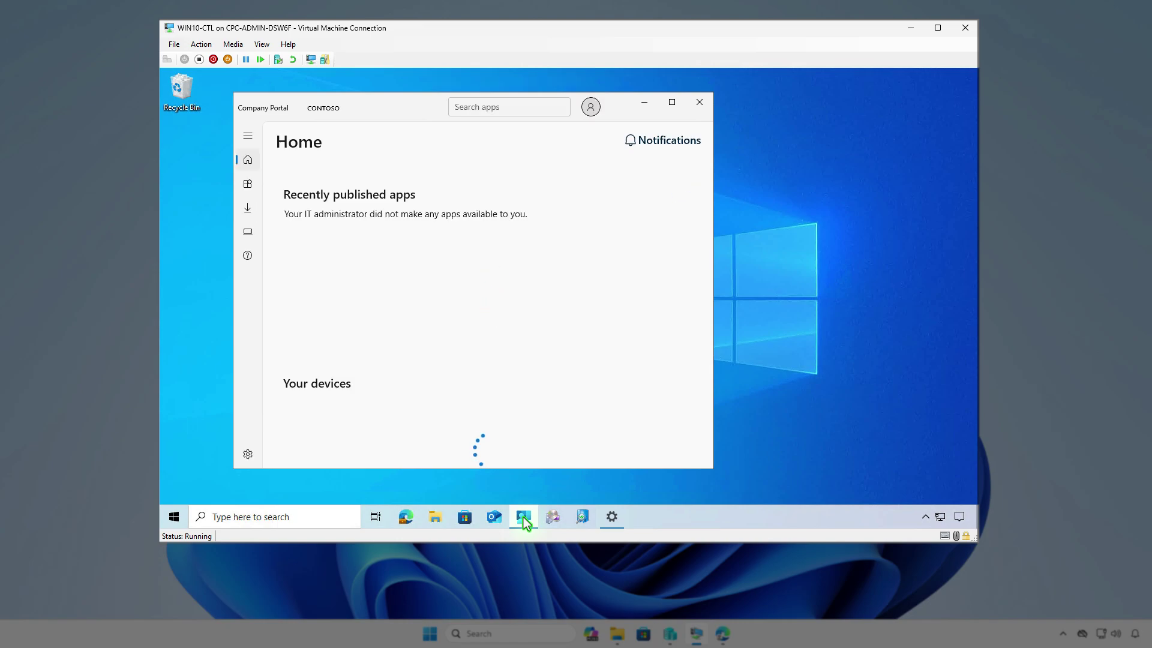
{"action": "left_click", "coordinate": [249, 459]}
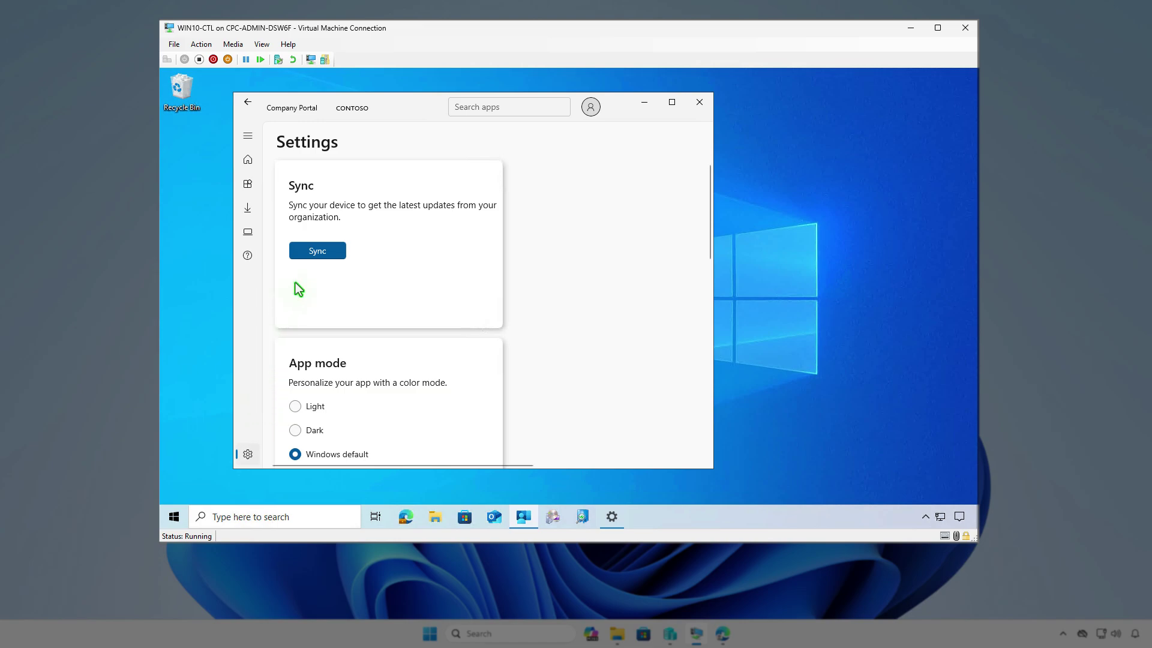
{"action": "left_click", "coordinate": [330, 252]}
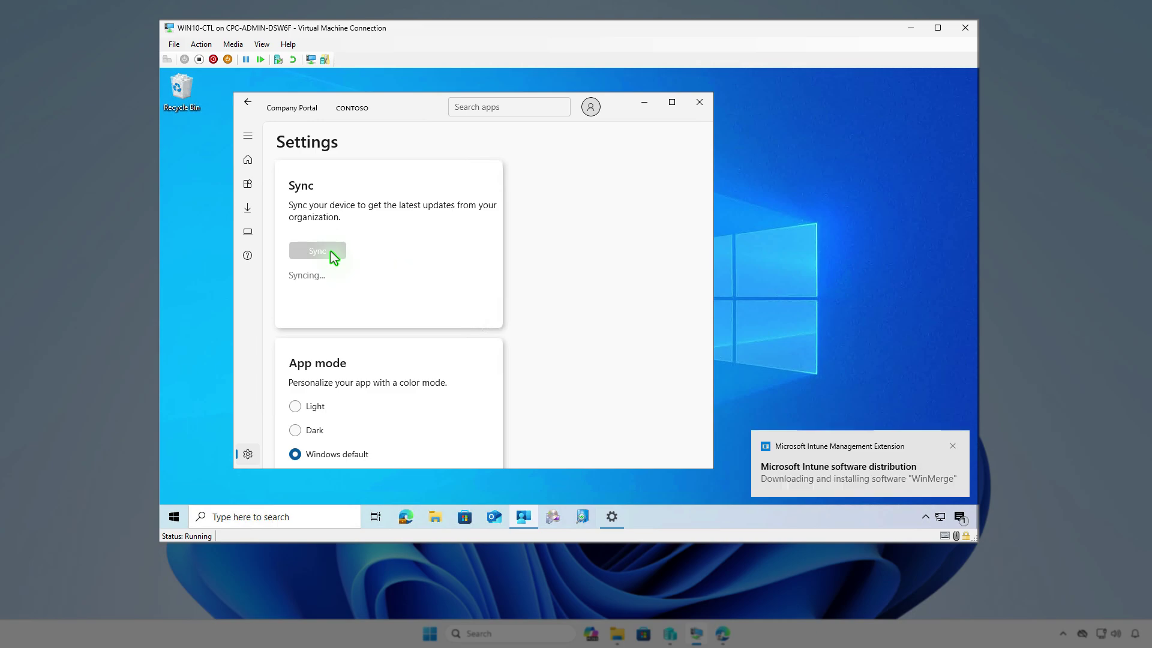
{"action": "left_click", "coordinate": [960, 516]}
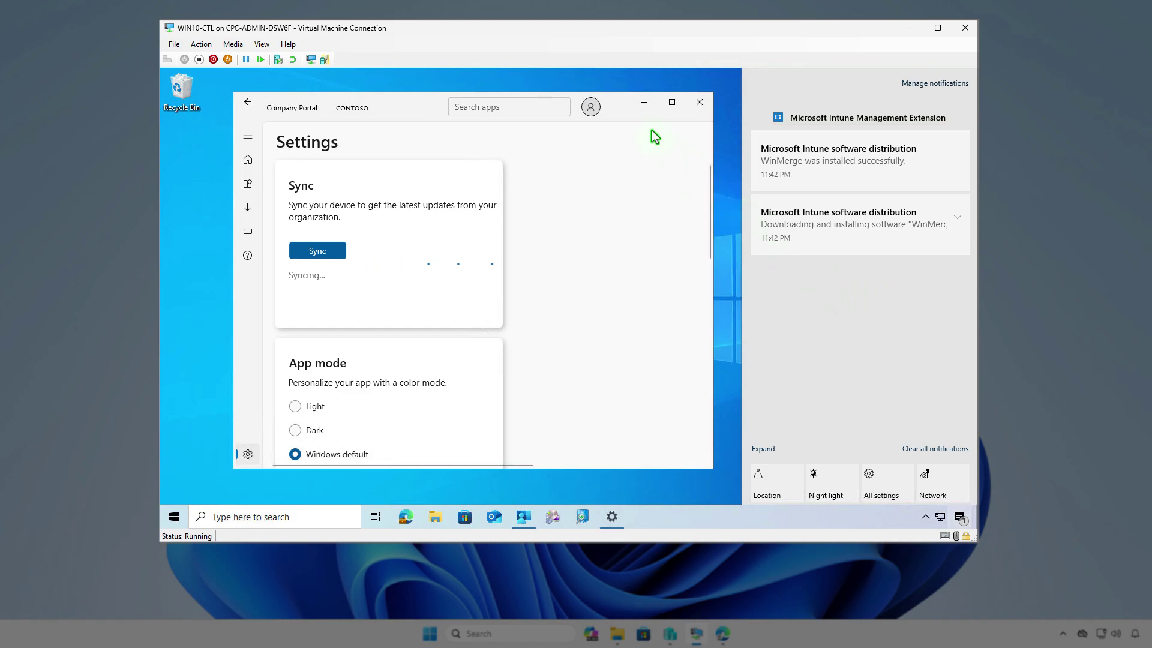
{"action": "left_click", "coordinate": [645, 106]}
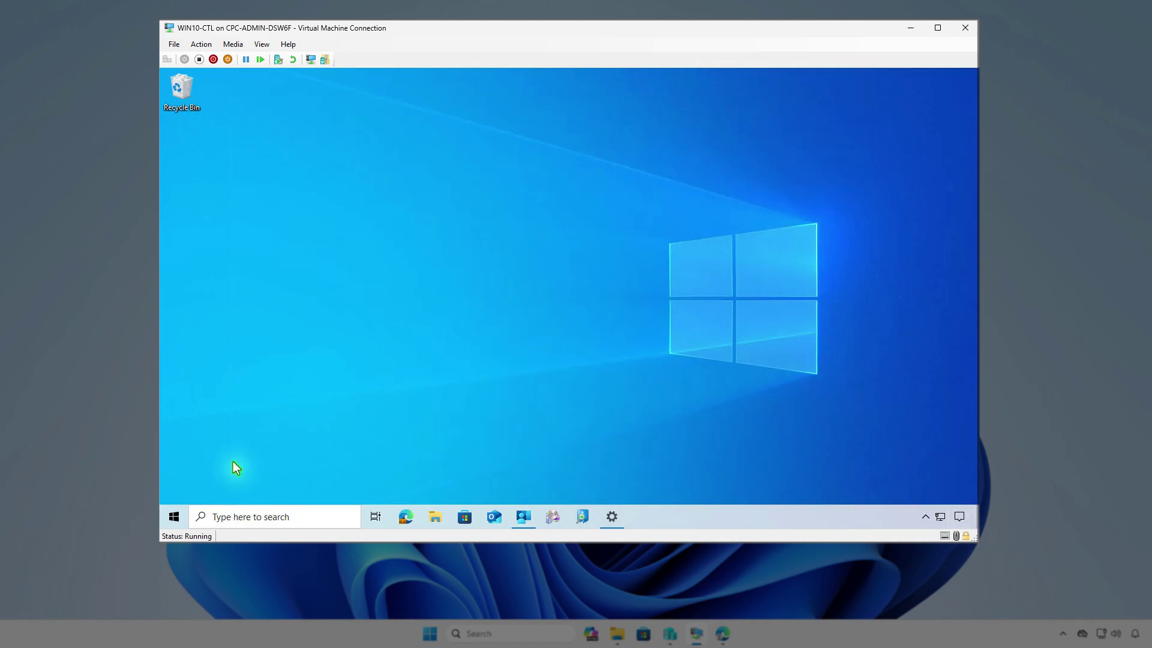
Search the virtual machine's installed apps for "winme" to check the WinMerge installation
{"action": "right_click", "coordinate": [174, 517]}
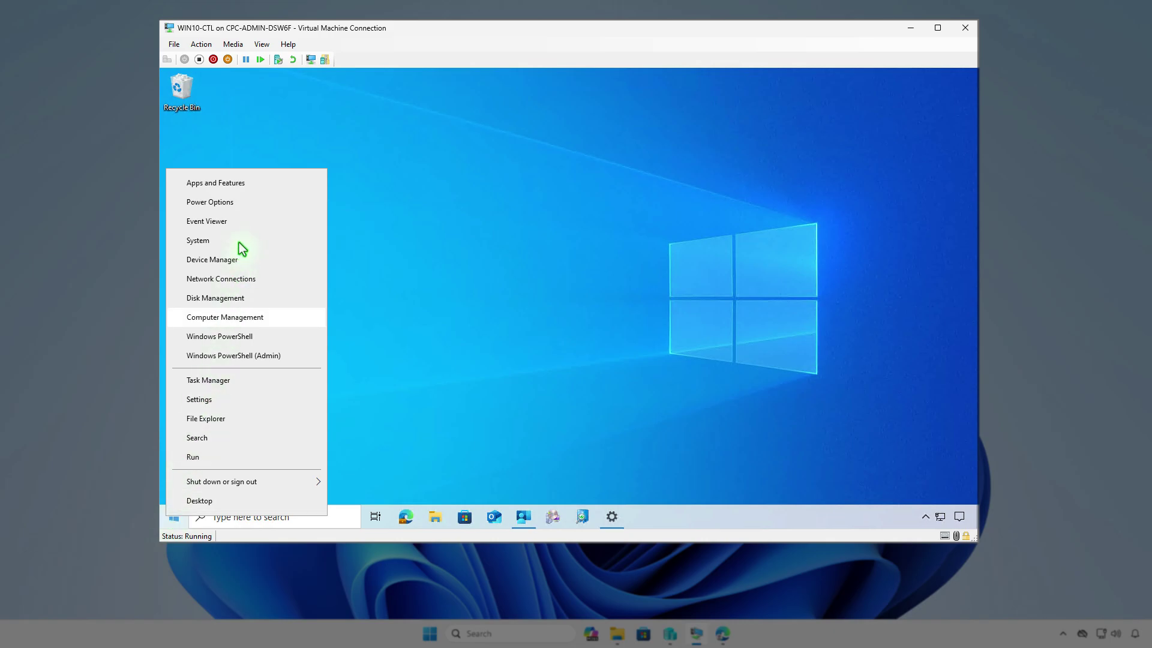
{"action": "left_click", "coordinate": [247, 187]}
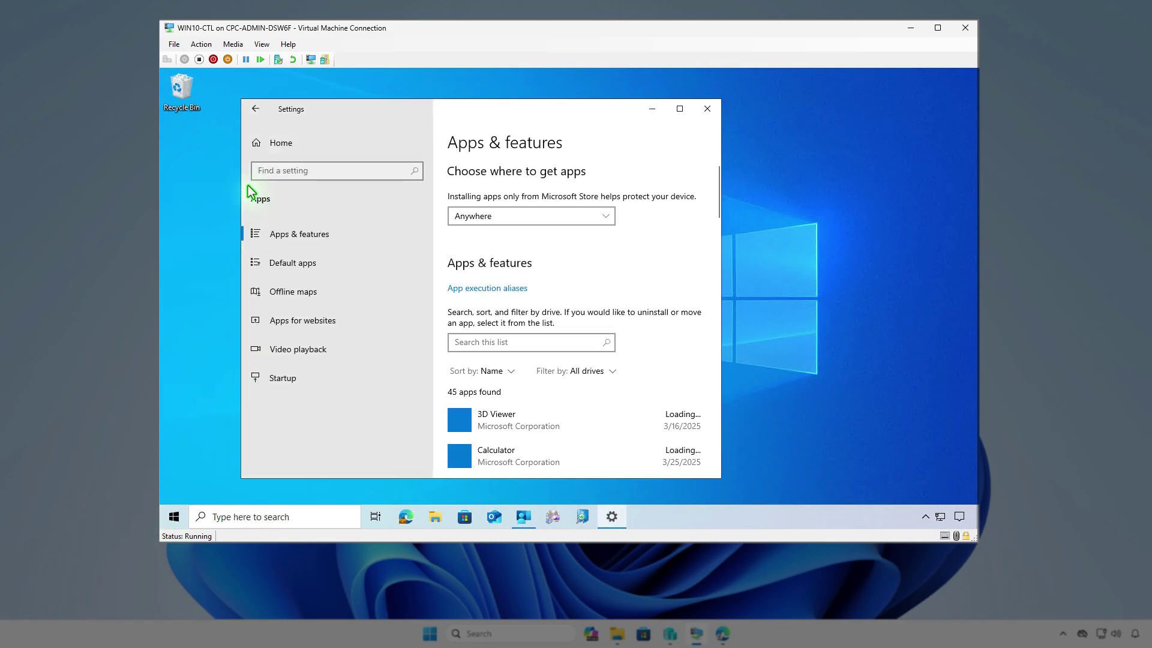
{"action": "left_click", "coordinate": [524, 344]}
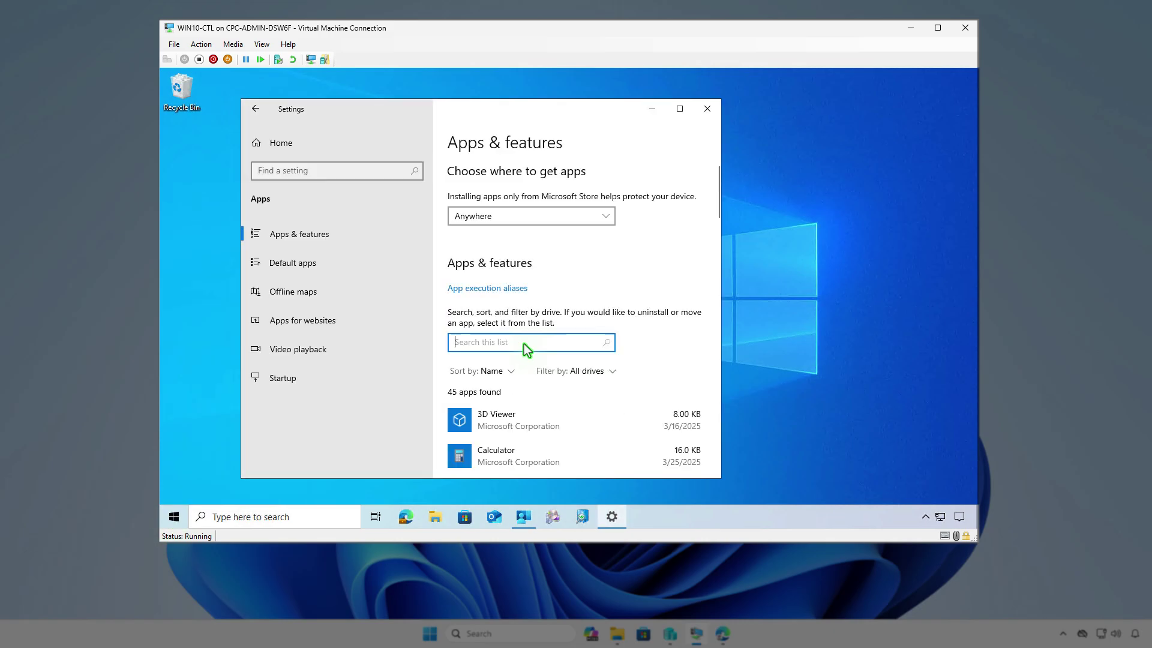
{"action": "type", "text": "wi"}
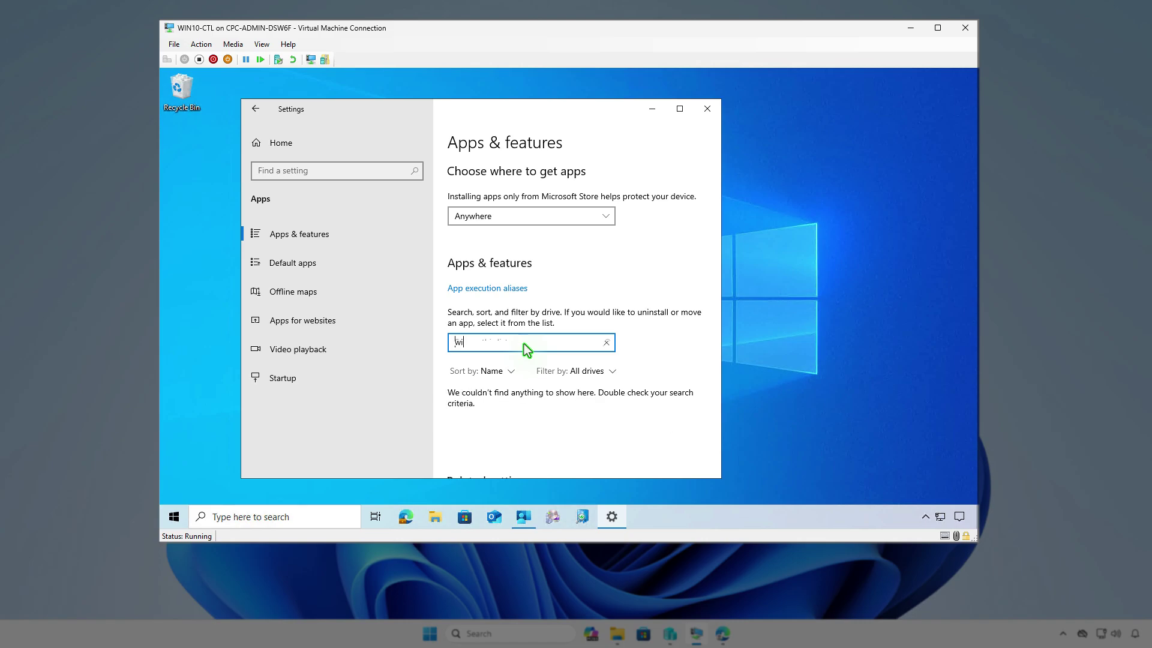
{"action": "type", "text": "nme"}
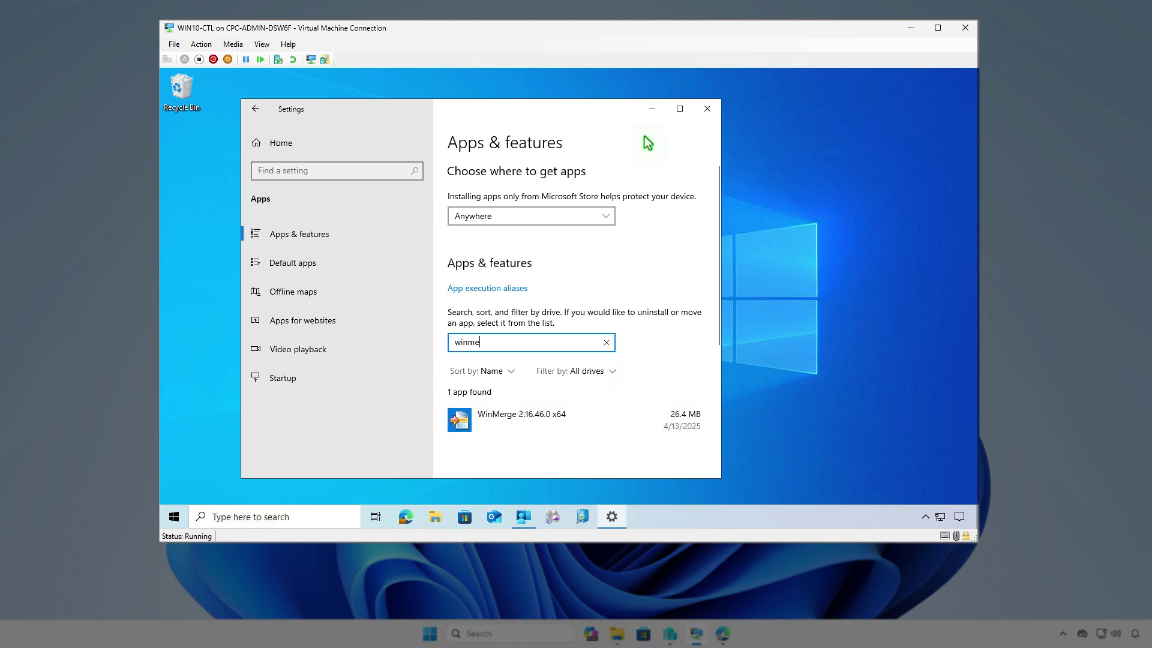
{"action": "left_click", "coordinate": [652, 111]}
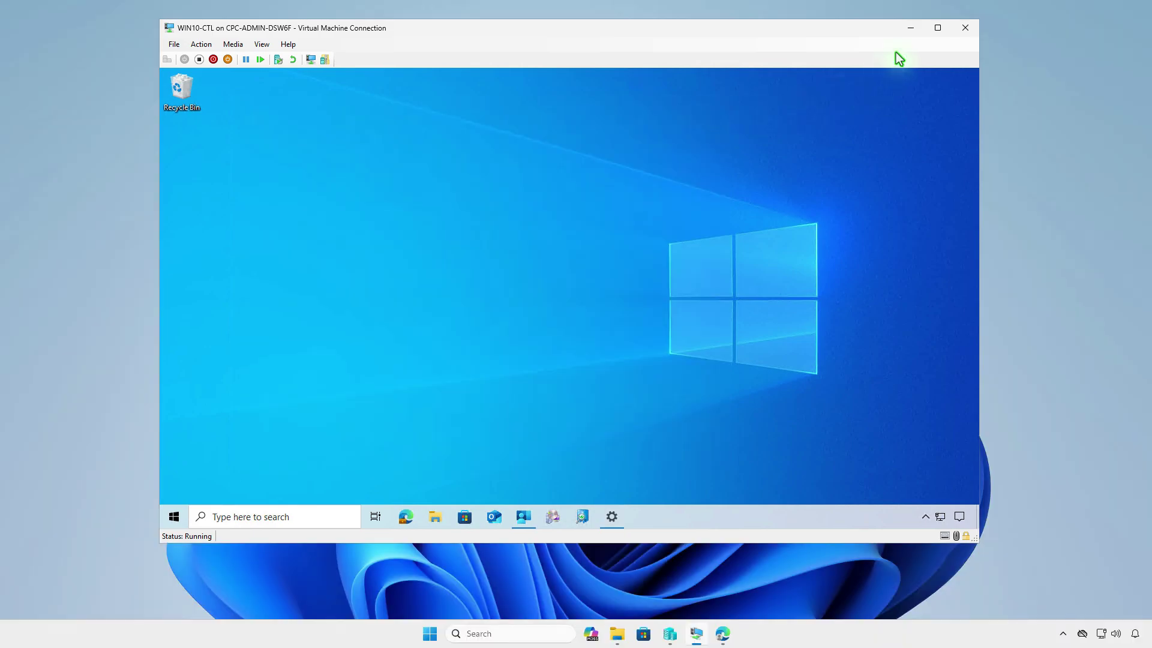
Switch back to the Intune admin center in Edge, refresh the WinMerge overview and view its device install status
{"action": "left_click", "coordinate": [911, 30]}
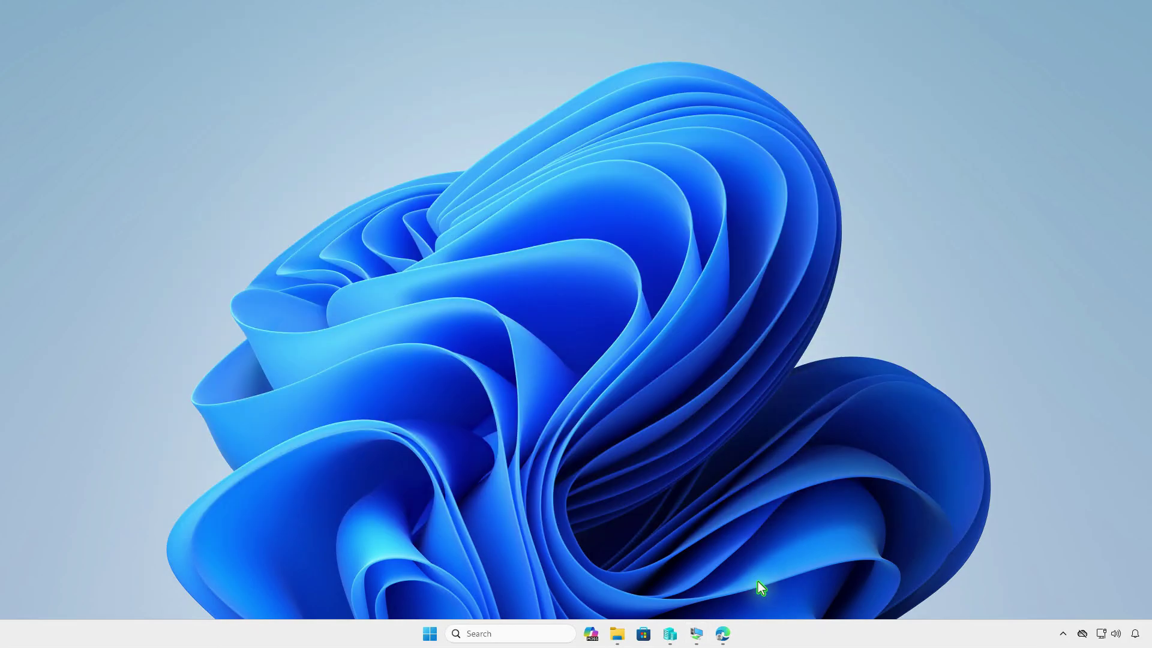
{"action": "left_click", "coordinate": [732, 633]}
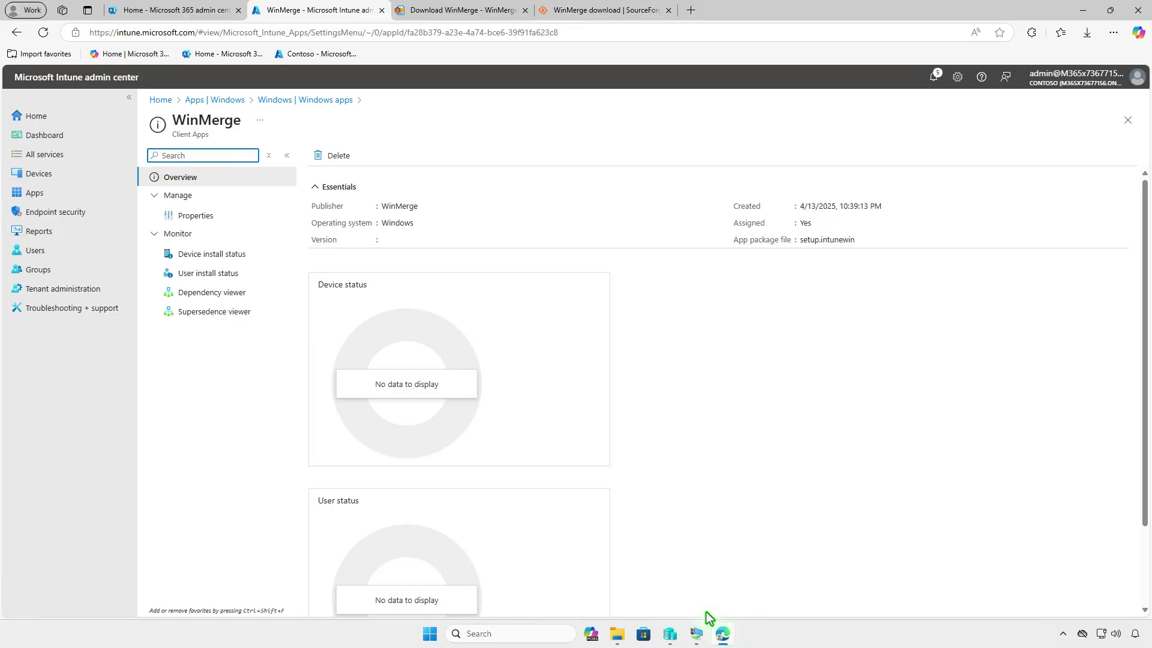
{"action": "left_click", "coordinate": [47, 36]}
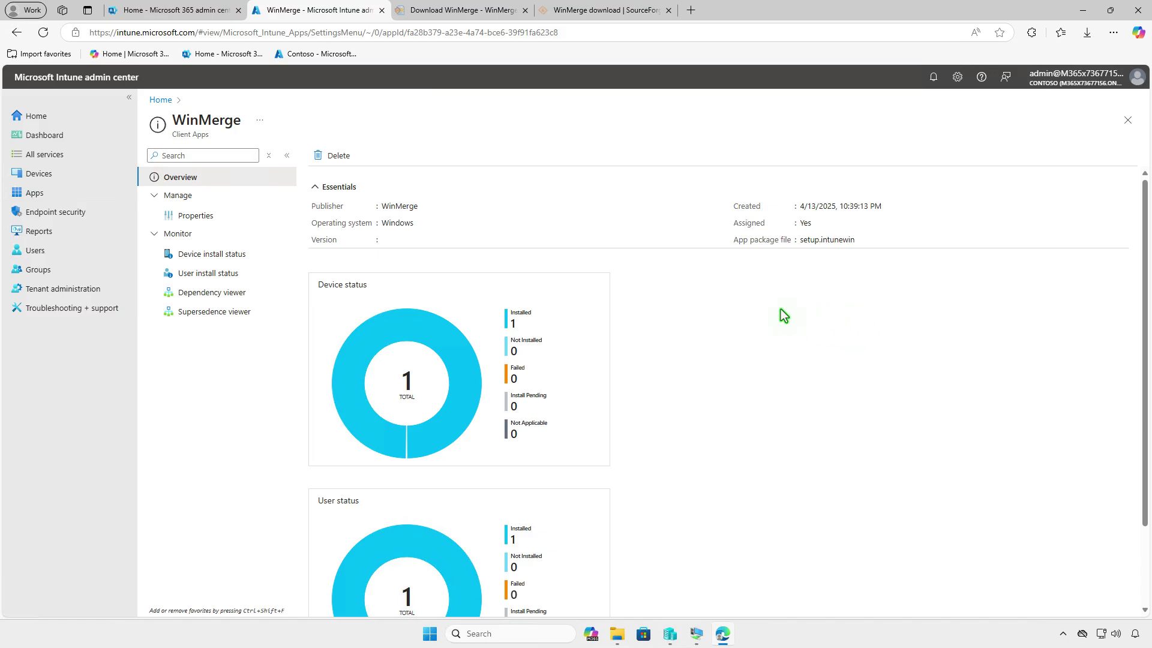
{"action": "left_click", "coordinate": [222, 256]}
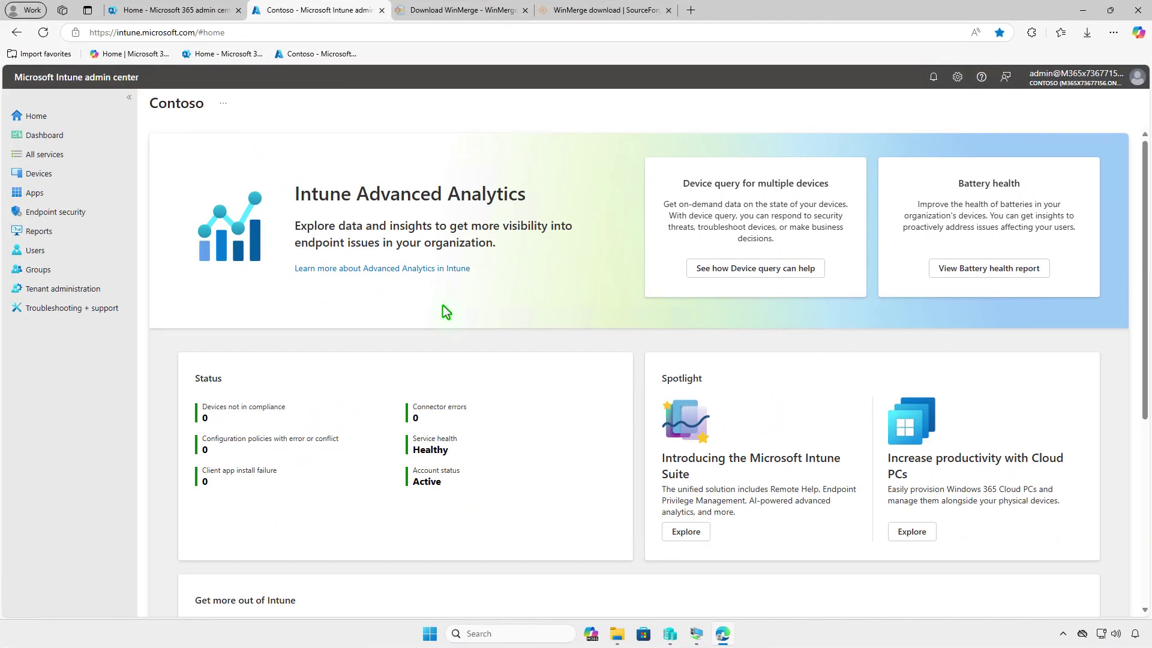
Open the properties of the WinMerge app from the list of Windows apps
{"action": "left_click", "coordinate": [86, 196]}
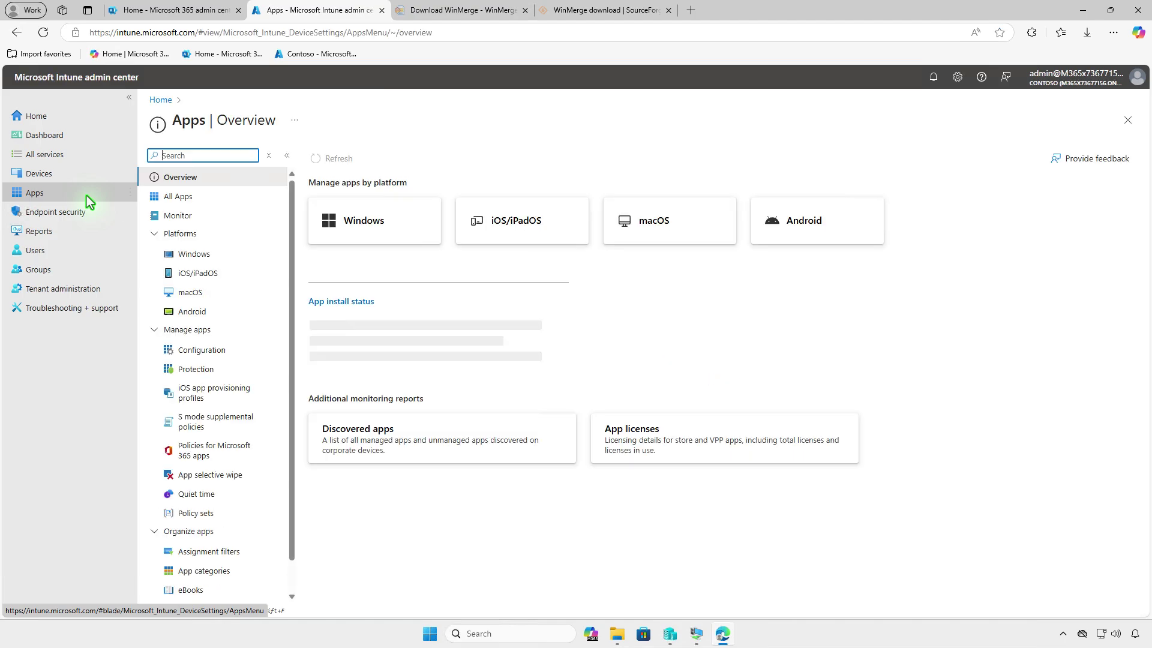
{"action": "left_click", "coordinate": [242, 257]}
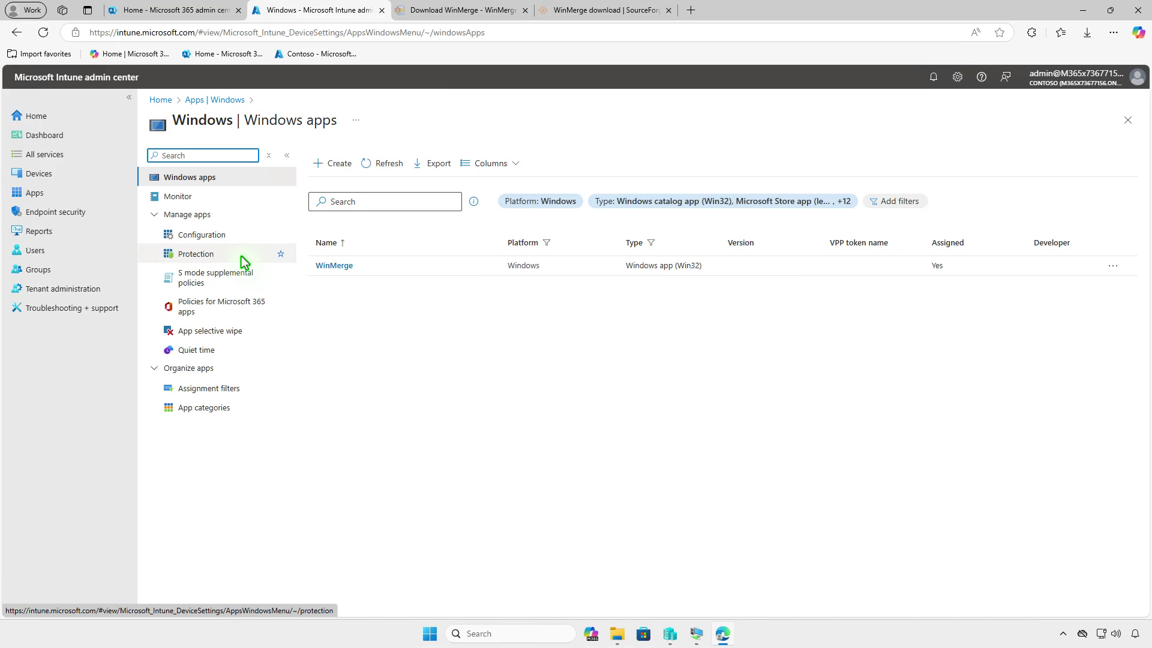
{"action": "left_click", "coordinate": [348, 264]}
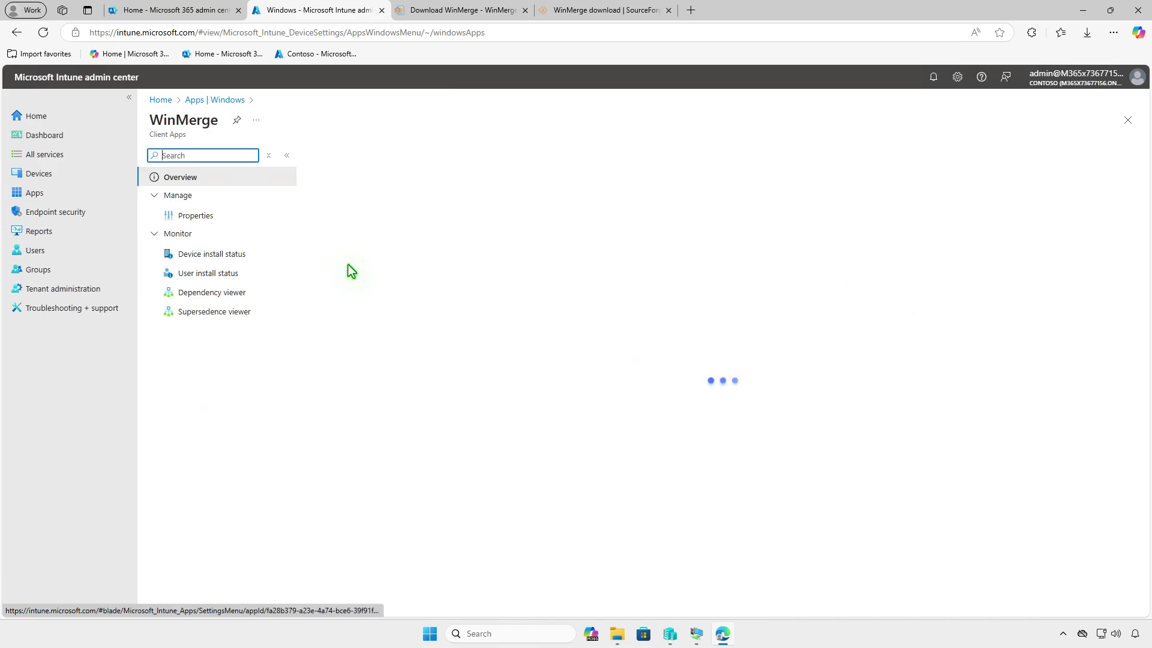
{"action": "left_click", "coordinate": [229, 215]}
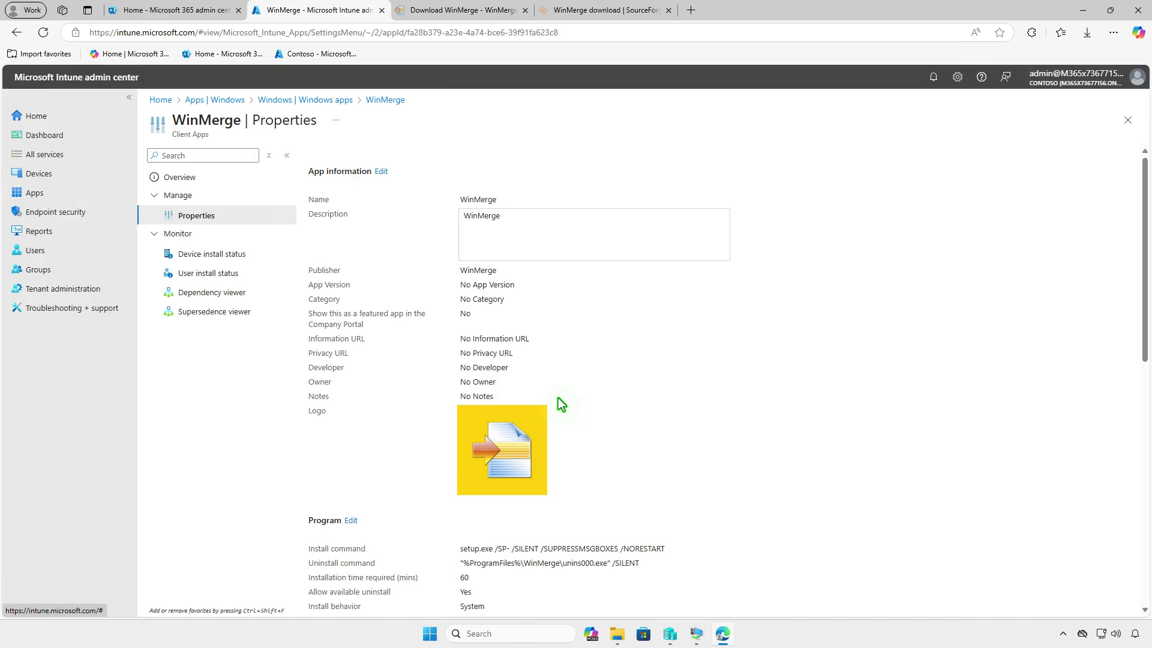
Edit the WinMerge app's assignments and remove the Test_Devices group from the Required assignment
{"action": "scroll", "coordinate": [561, 403], "scroll_direction": "down", "scroll_amount": 10}
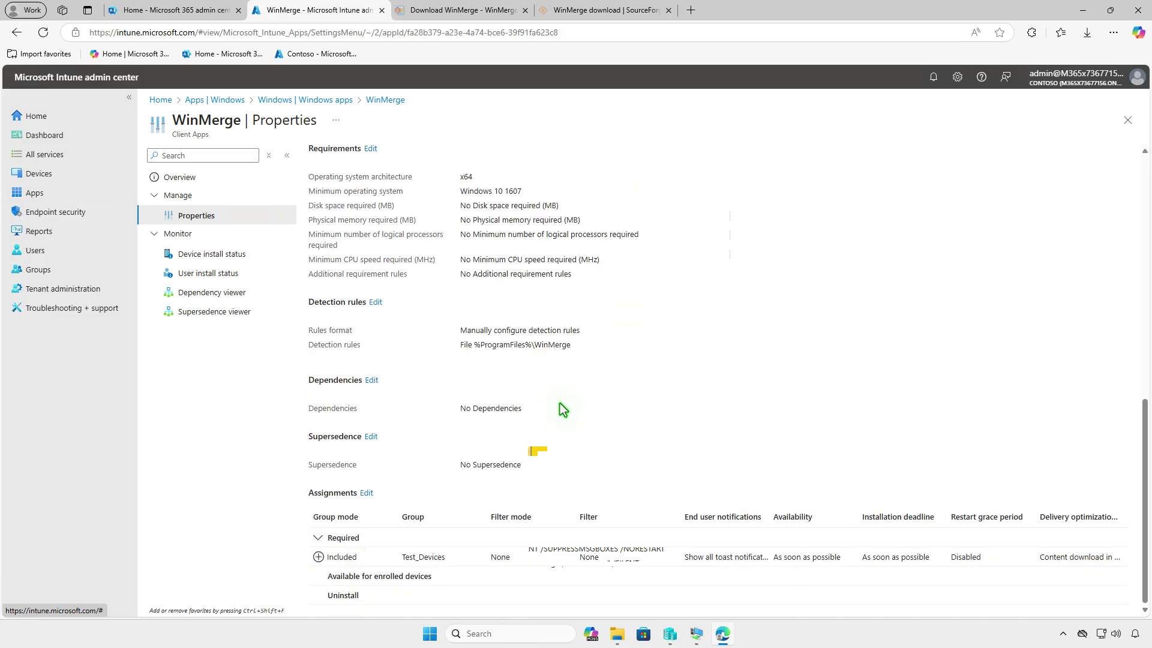
{"action": "left_click", "coordinate": [366, 493]}
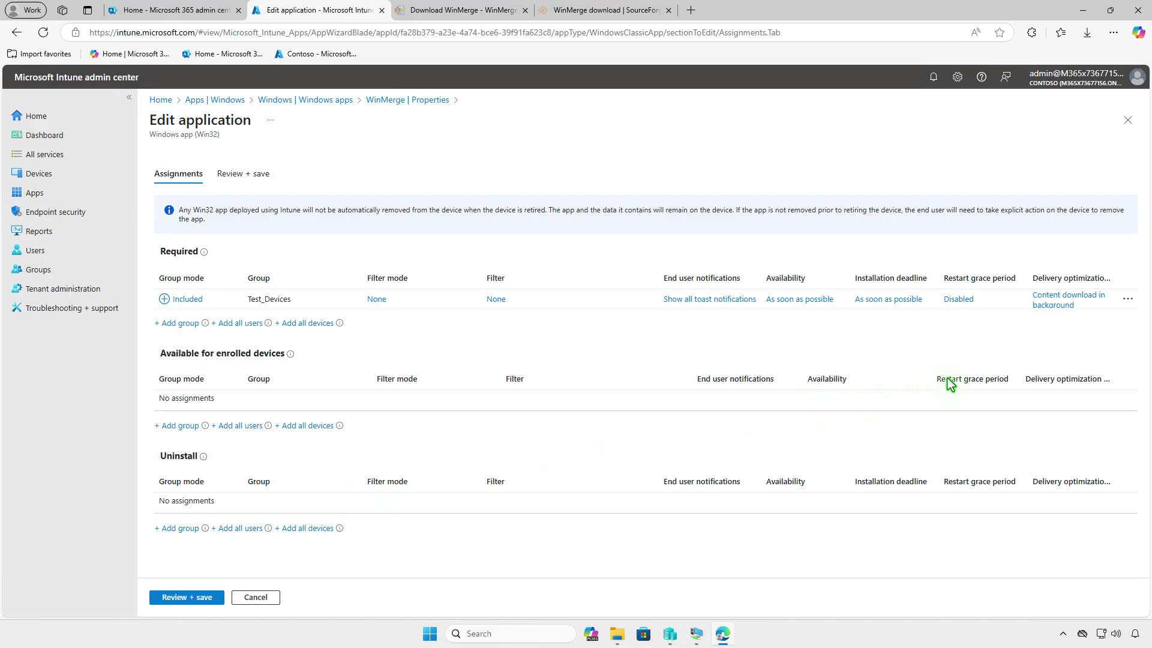
{"action": "left_click", "coordinate": [1128, 300]}
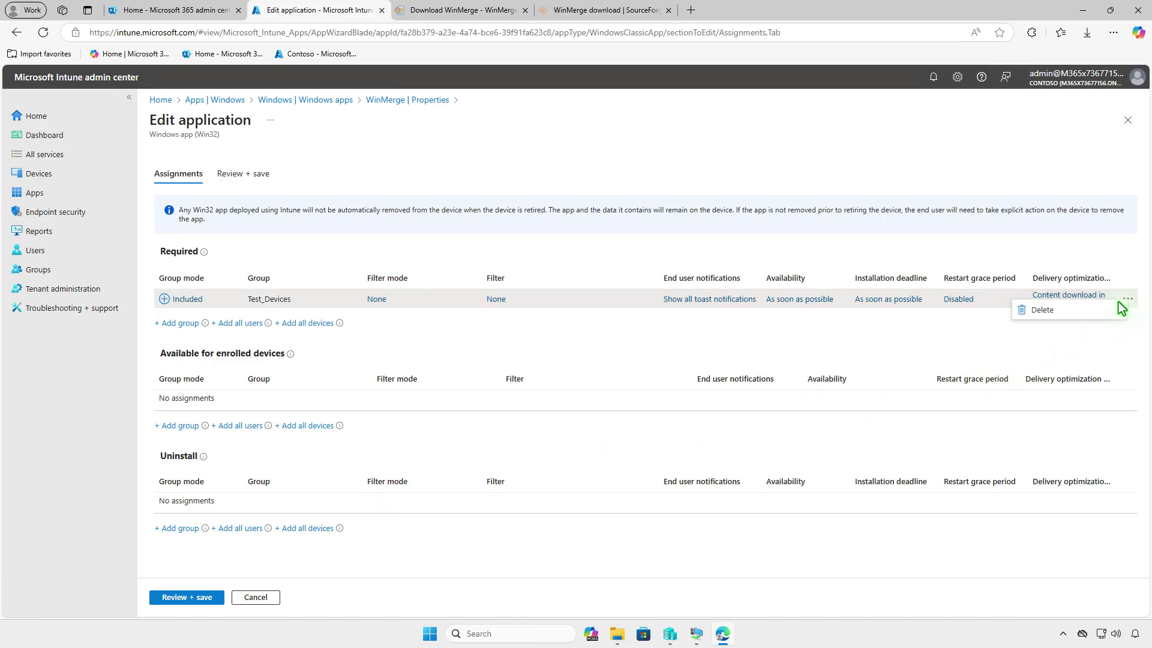
{"action": "left_click", "coordinate": [1090, 307]}
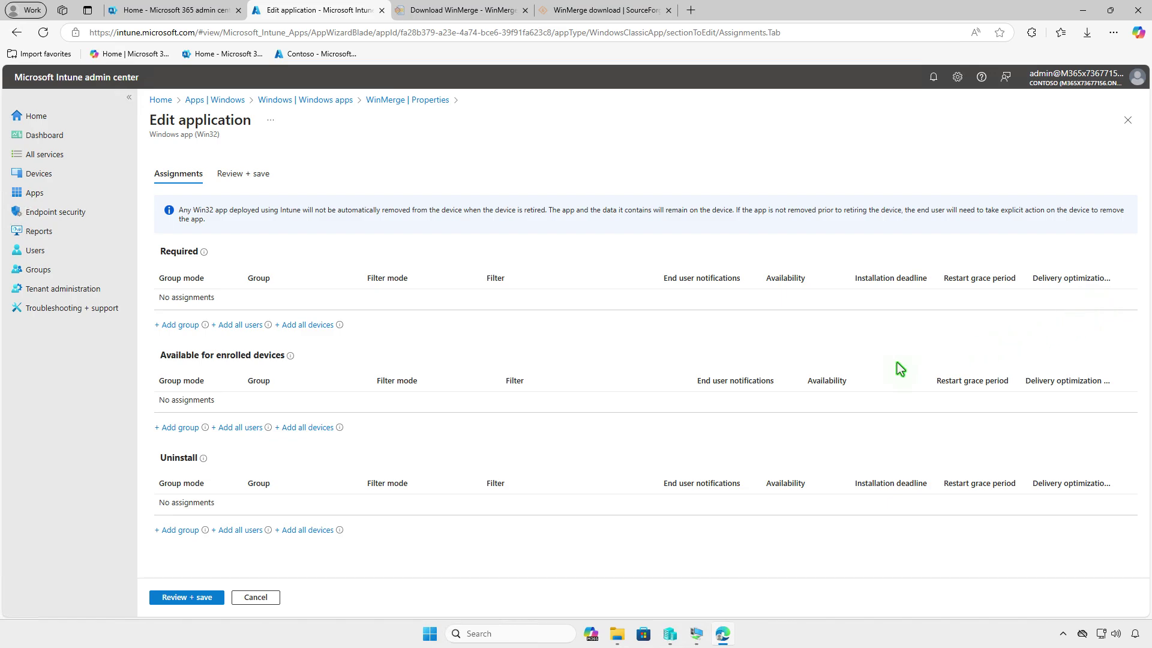
Add the Test_Devices group to the Uninstall assignment, then review and save the WinMerge assignments
{"action": "left_click", "coordinate": [179, 530]}
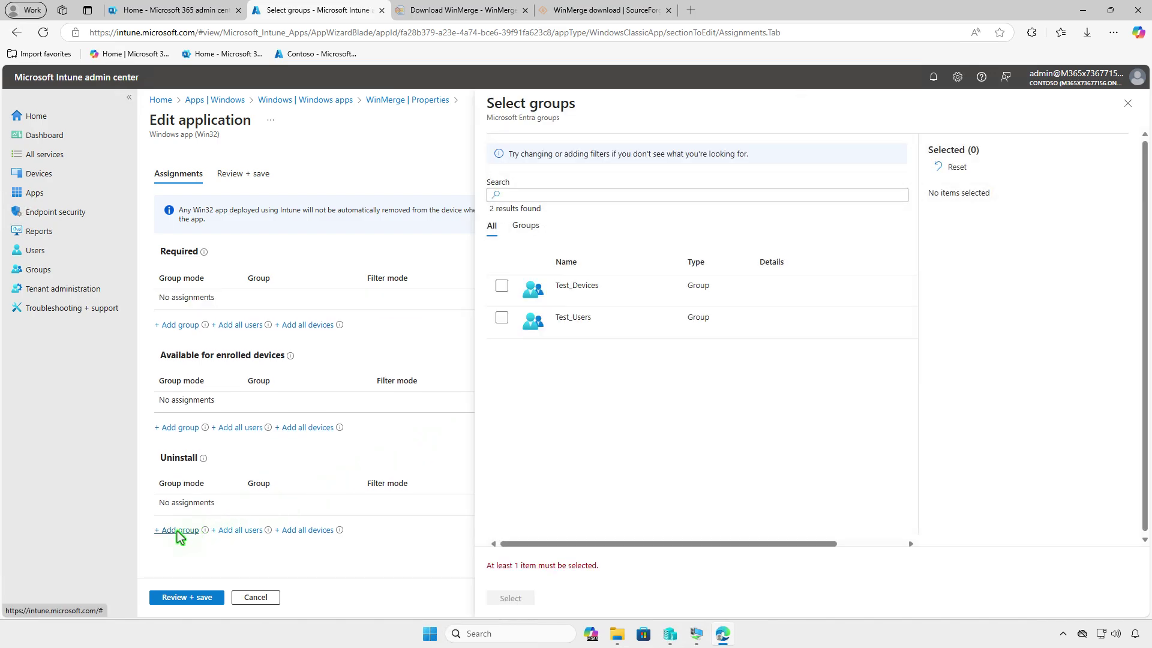
{"action": "left_click", "coordinate": [503, 287]}
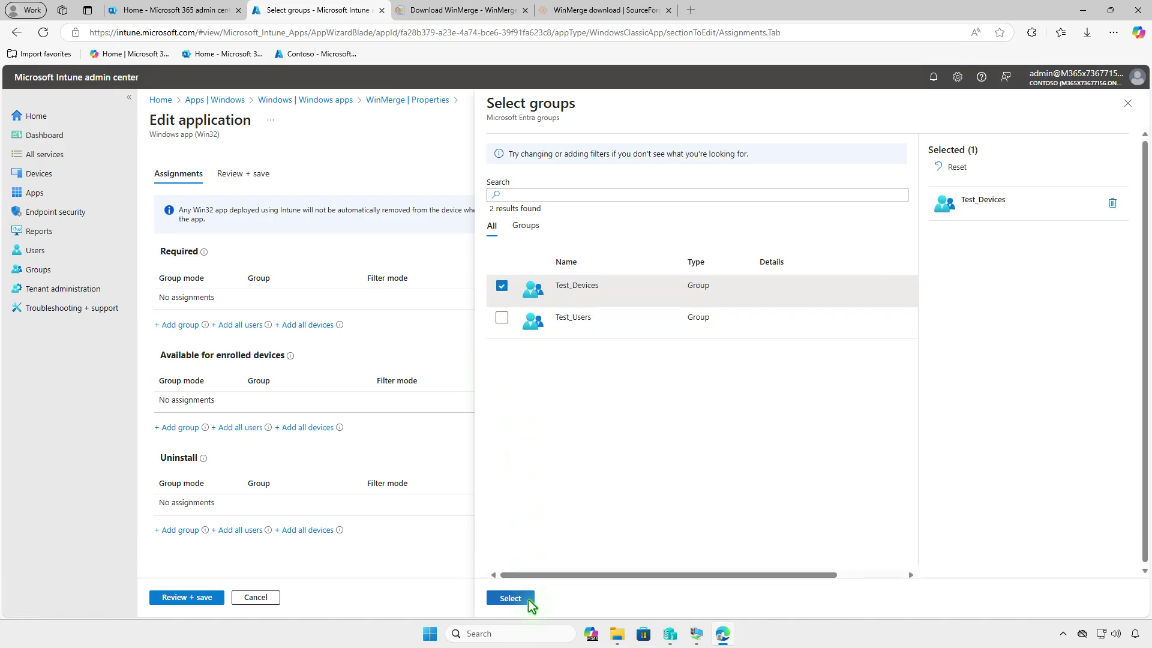
{"action": "left_click", "coordinate": [510, 599]}
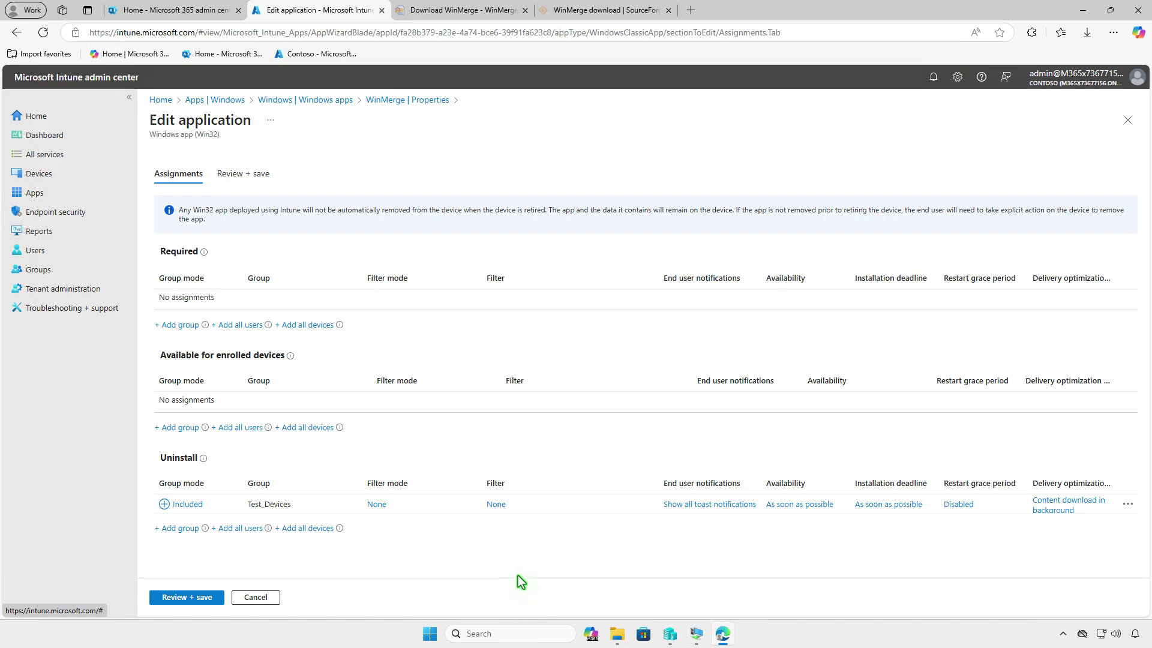
{"action": "left_click", "coordinate": [178, 598]}
{"action": "left_click", "coordinate": [174, 598]}
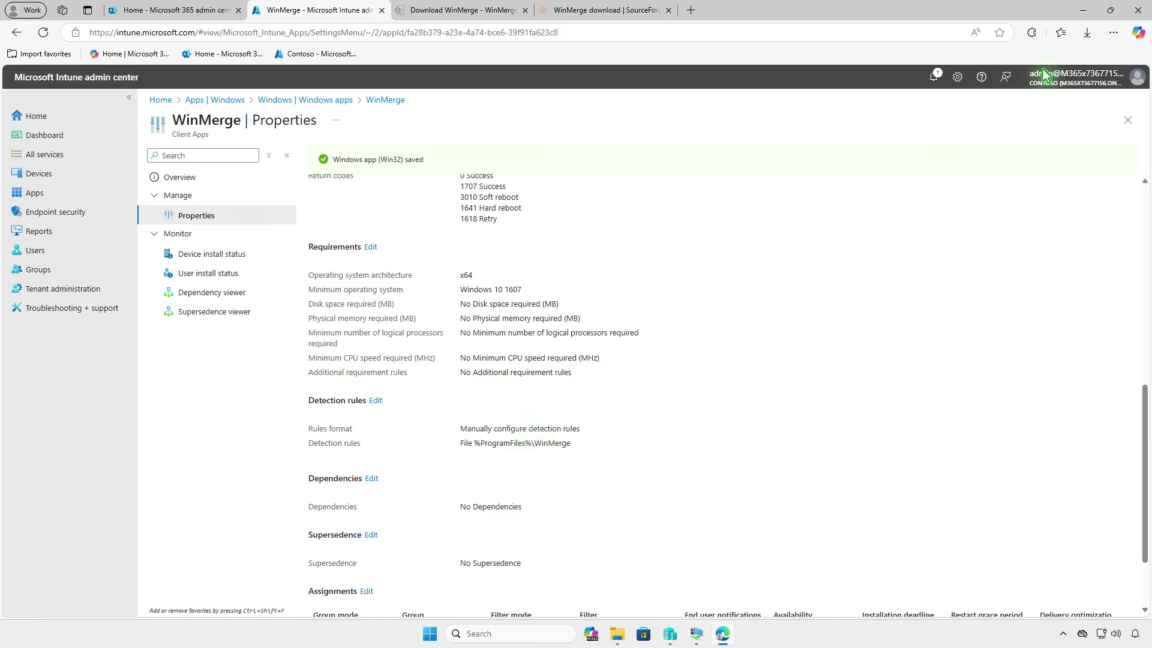
Switch to the WIN10-CTL virtual machine, sync the device from the Company Portal and check its notifications
{"action": "left_click", "coordinate": [1078, 14]}
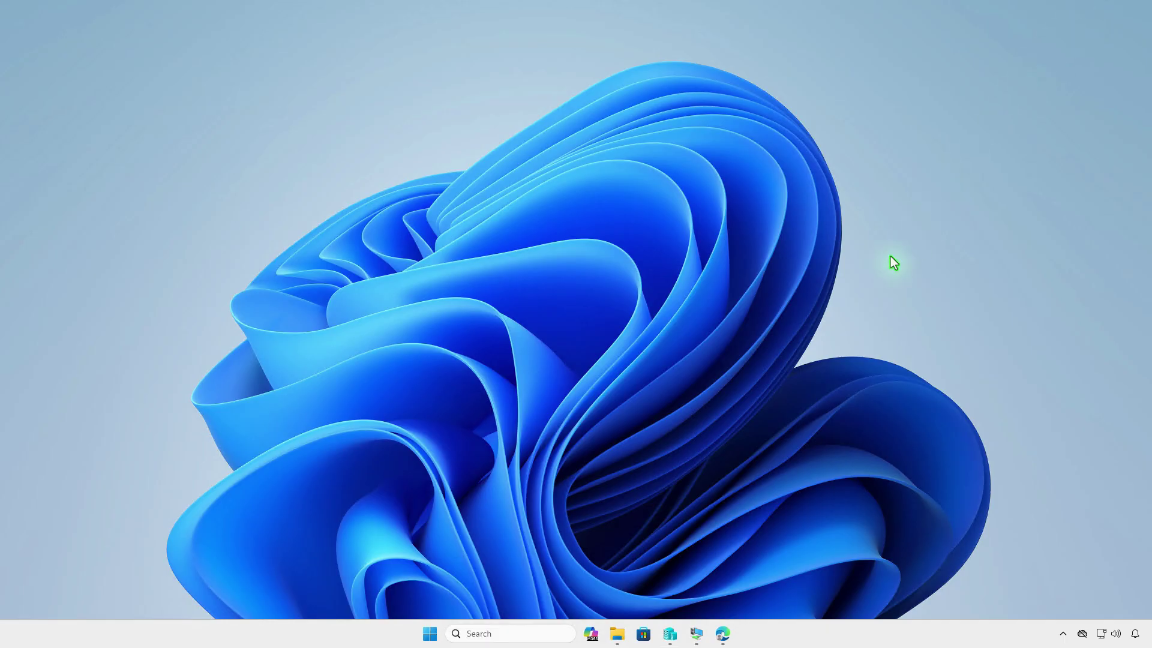
{"action": "left_click", "coordinate": [697, 634]}
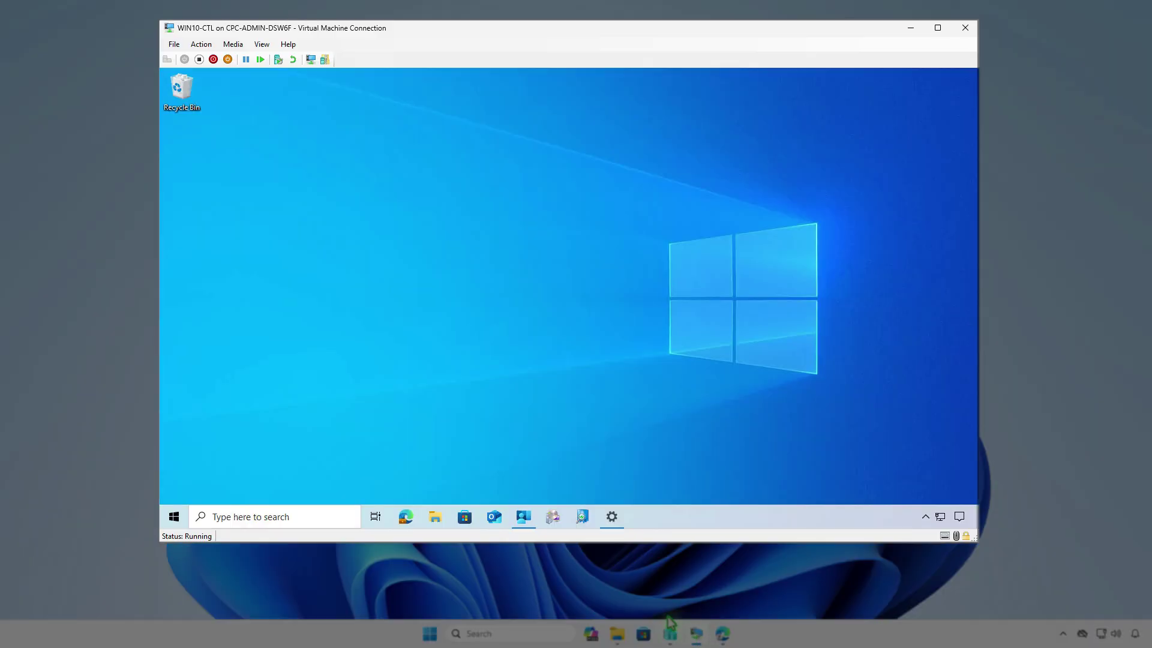
{"action": "left_click", "coordinate": [523, 519]}
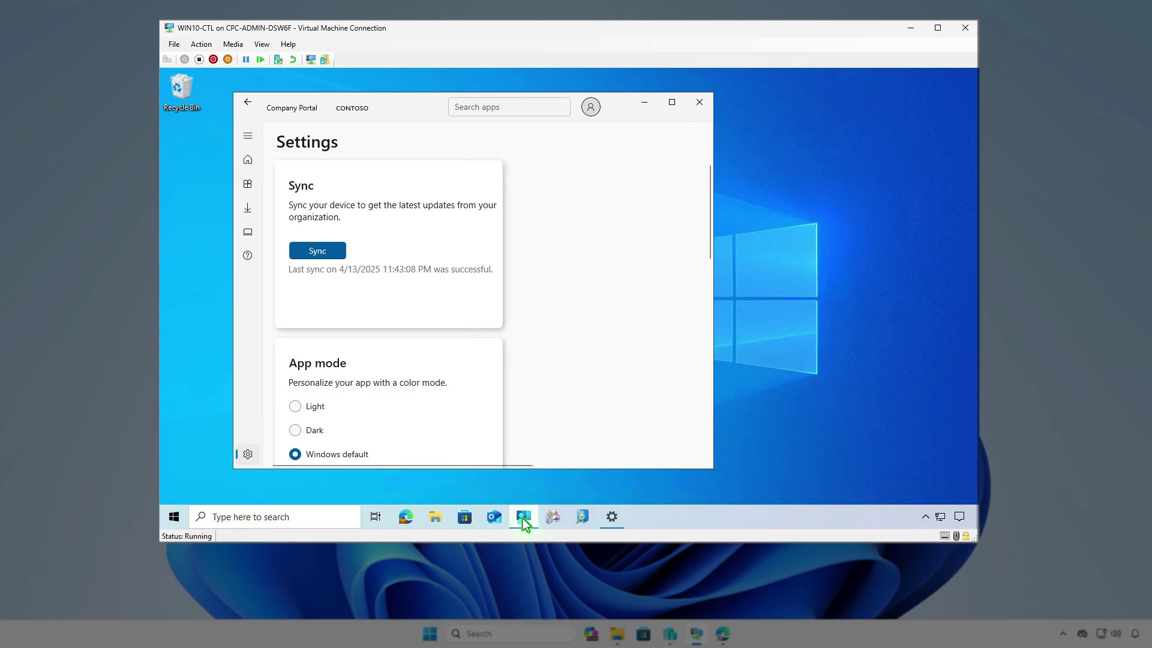
{"action": "left_click", "coordinate": [335, 256]}
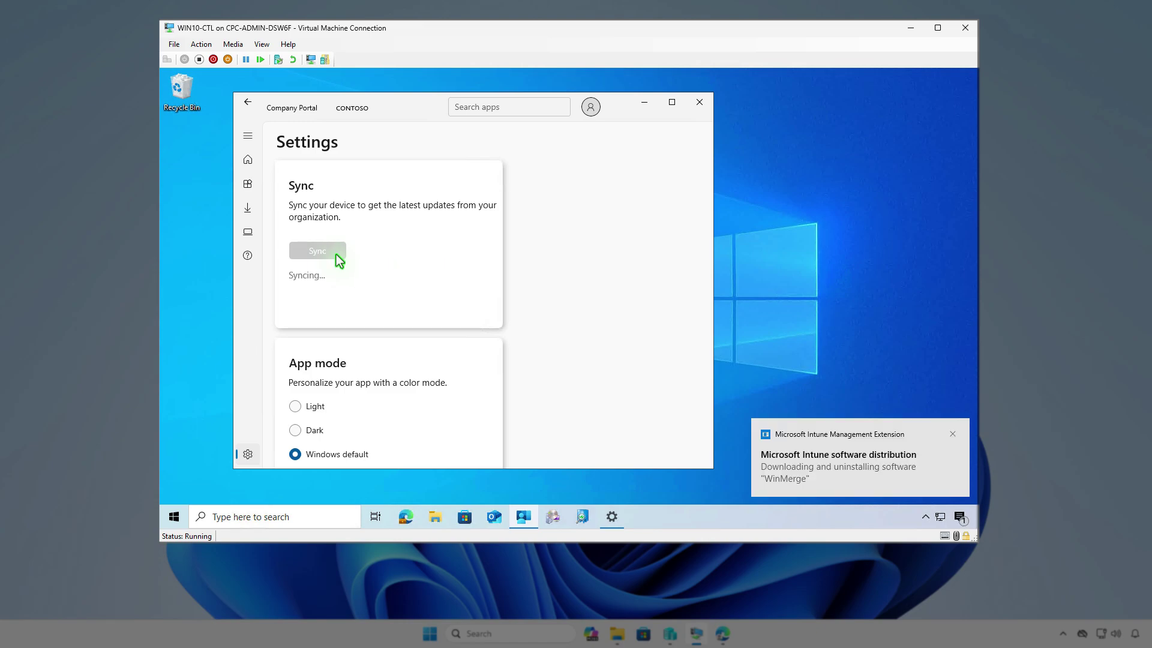
{"action": "left_click", "coordinate": [960, 518]}
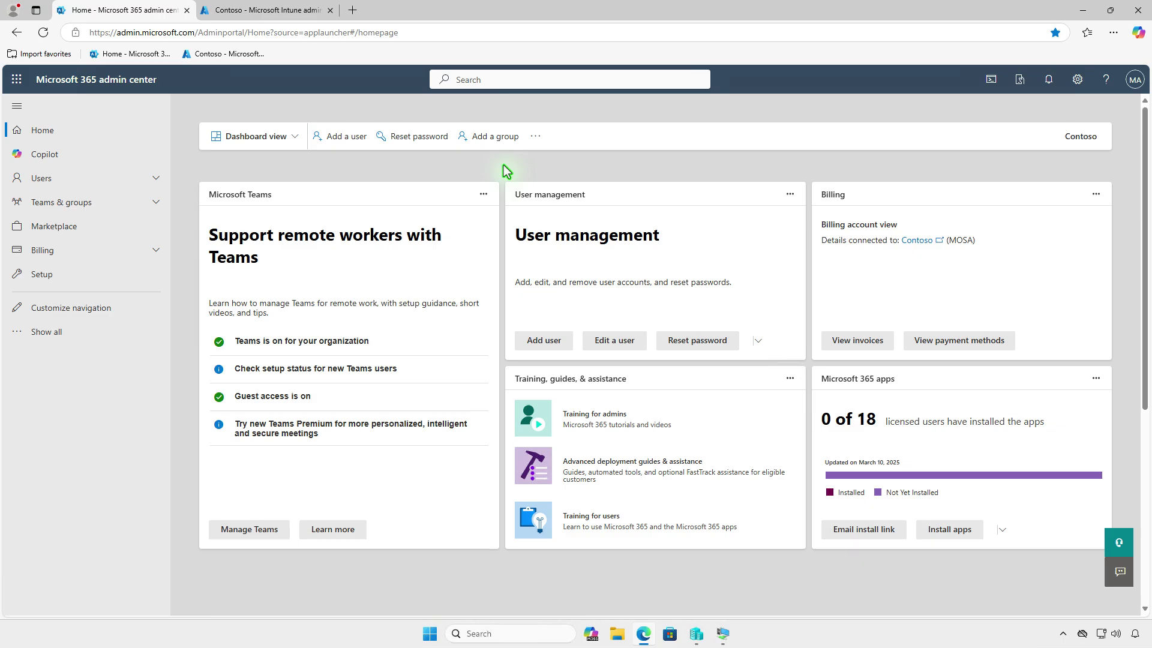
View the billing licenses in the Microsoft 365 admin center and examine the Microsoft Intune Suite subscription
{"action": "left_click", "coordinate": [134, 250]}
{"action": "left_click", "coordinate": [113, 293]}
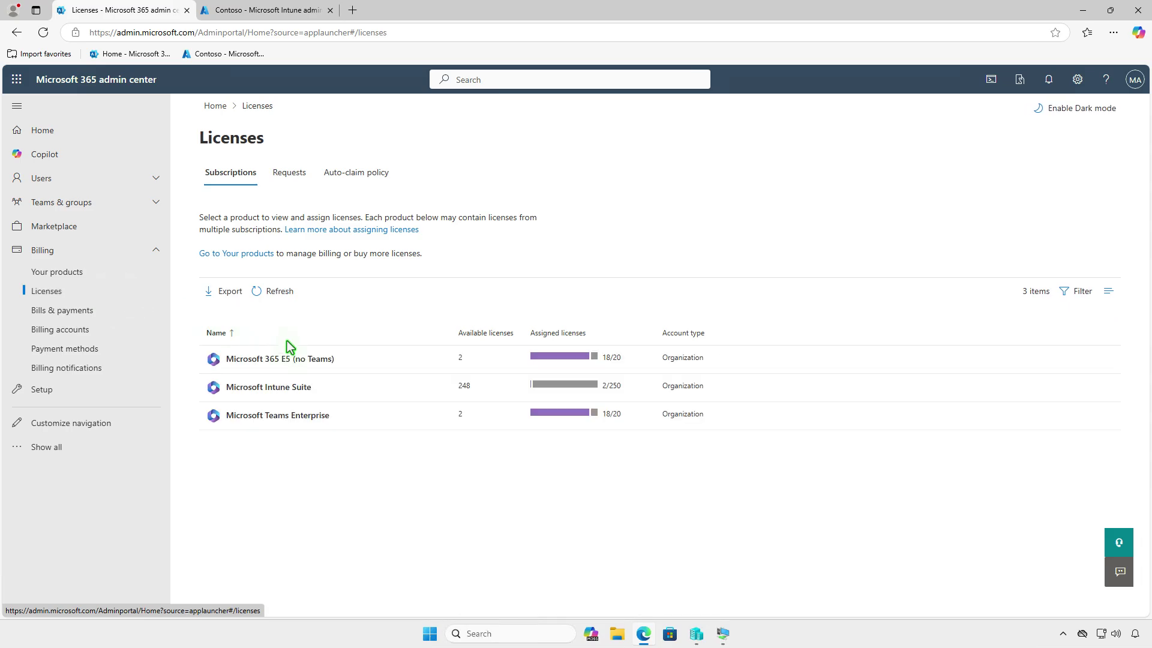
{"action": "left_click", "coordinate": [386, 384]}
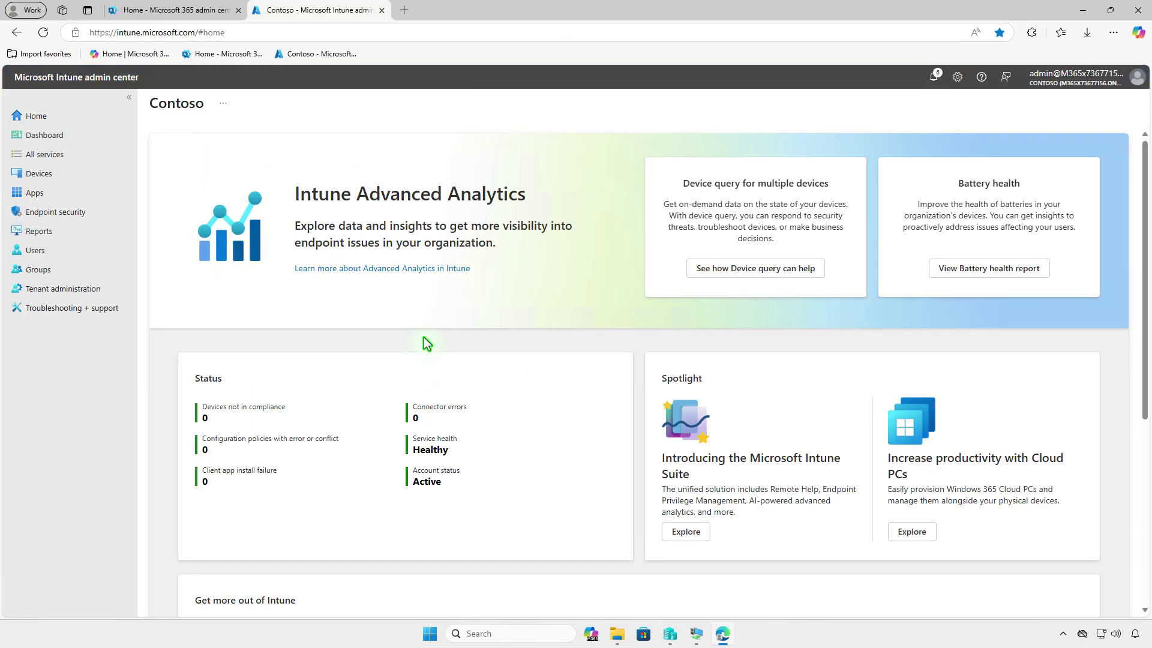
Start creating a Windows app in the Intune admin center with the app type Enterprise App Catalog app
{"action": "left_click", "coordinate": [75, 193]}
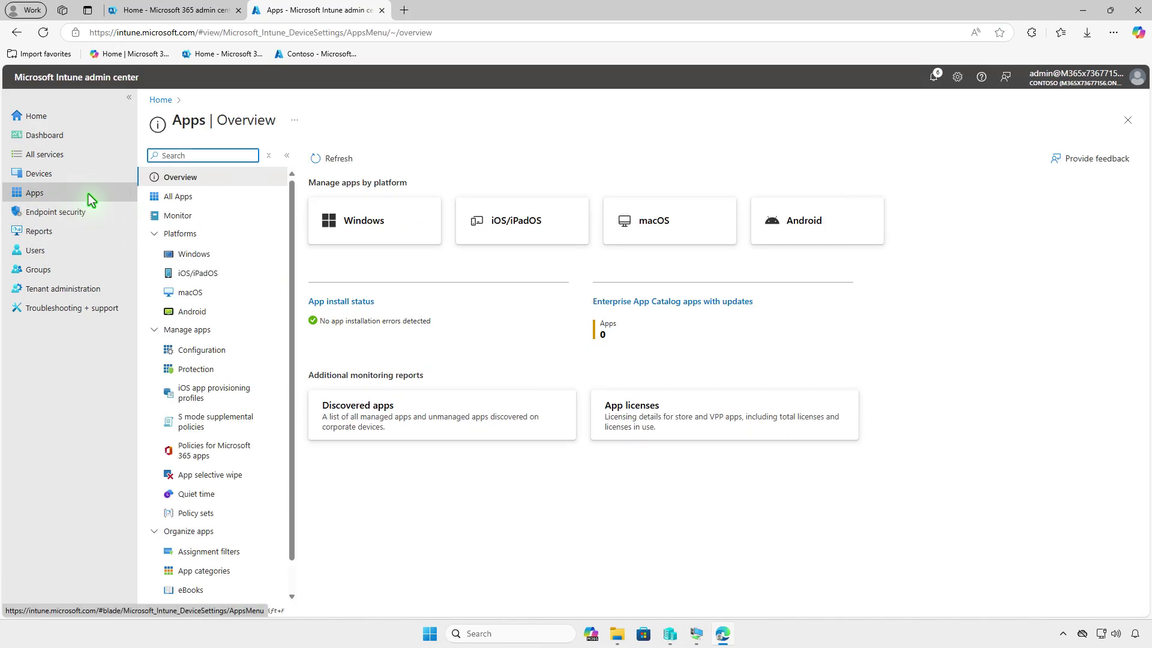
{"action": "left_click", "coordinate": [218, 261]}
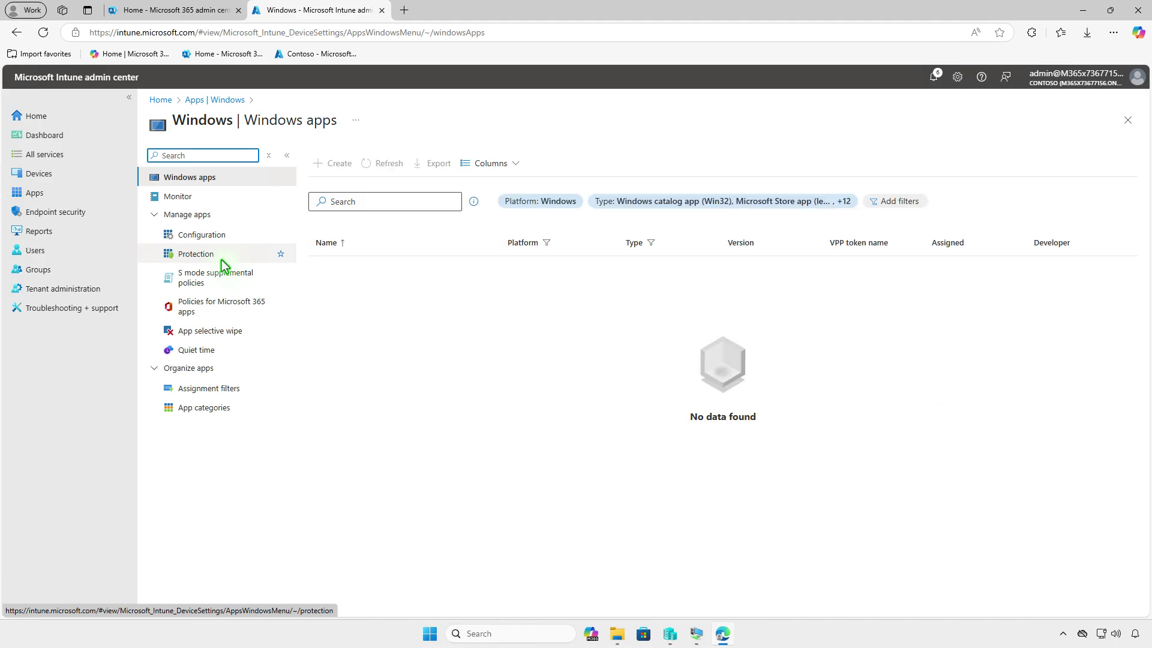
{"action": "left_click", "coordinate": [349, 168]}
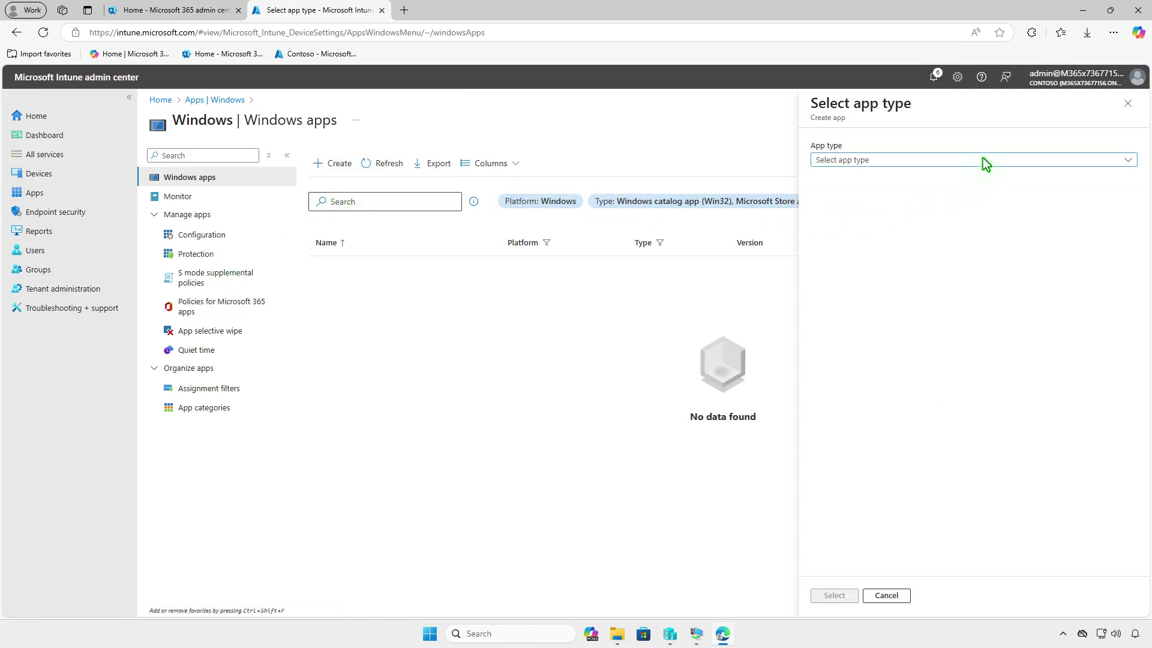
{"action": "left_click", "coordinate": [984, 159]}
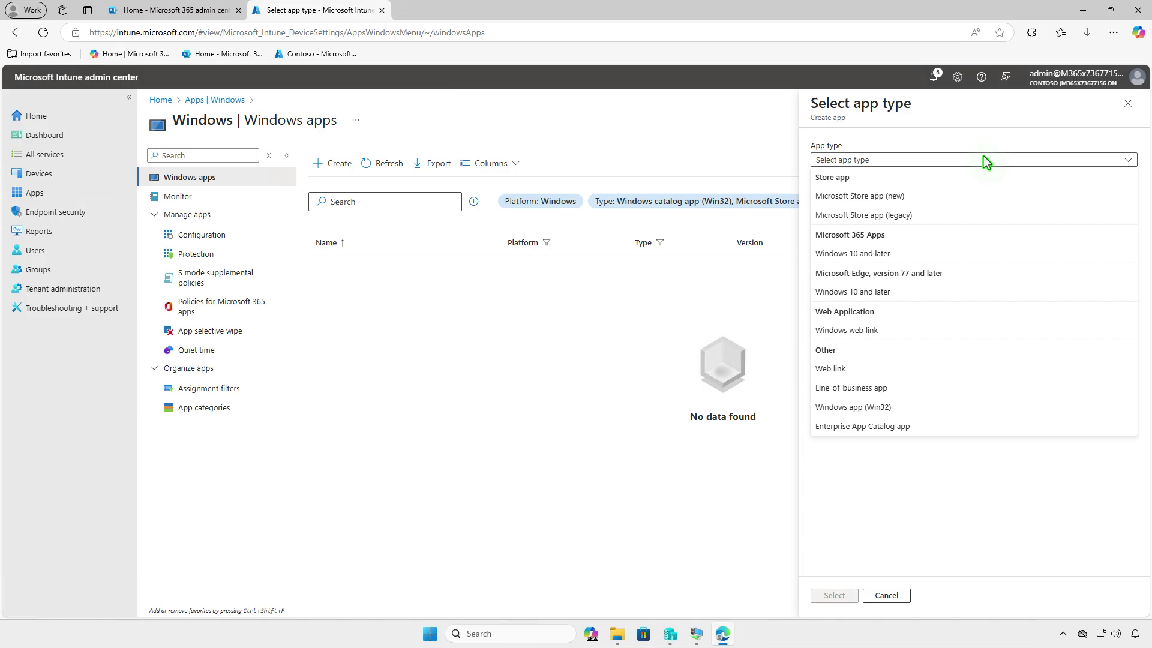
{"action": "left_click", "coordinate": [929, 427]}
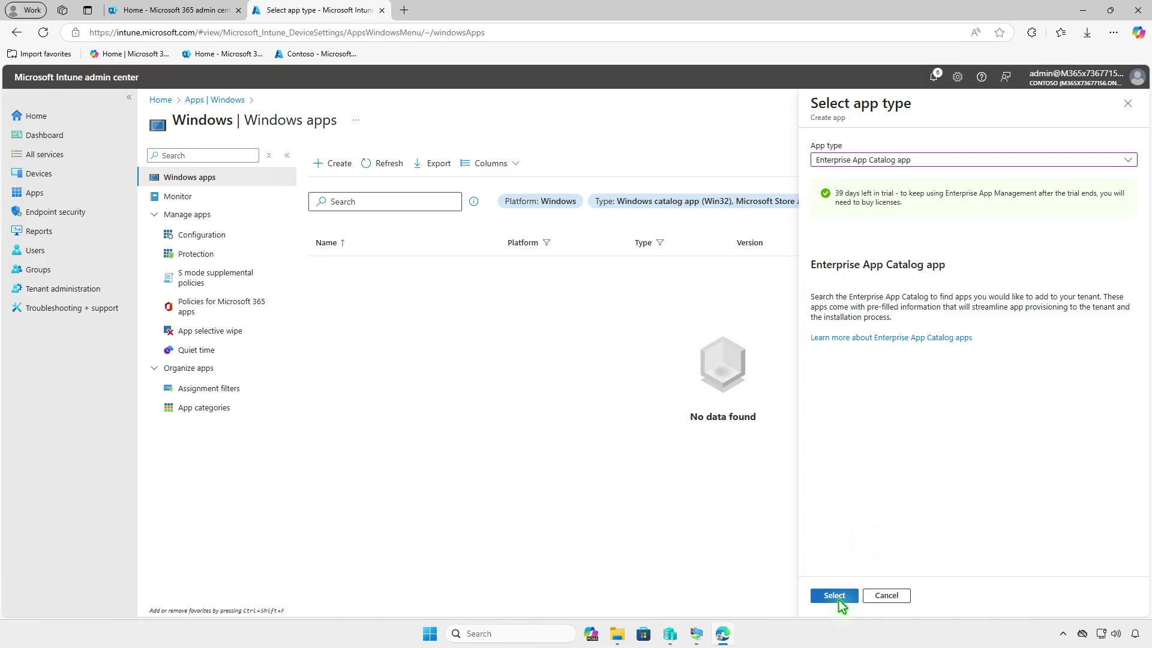
{"action": "left_click", "coordinate": [839, 600]}
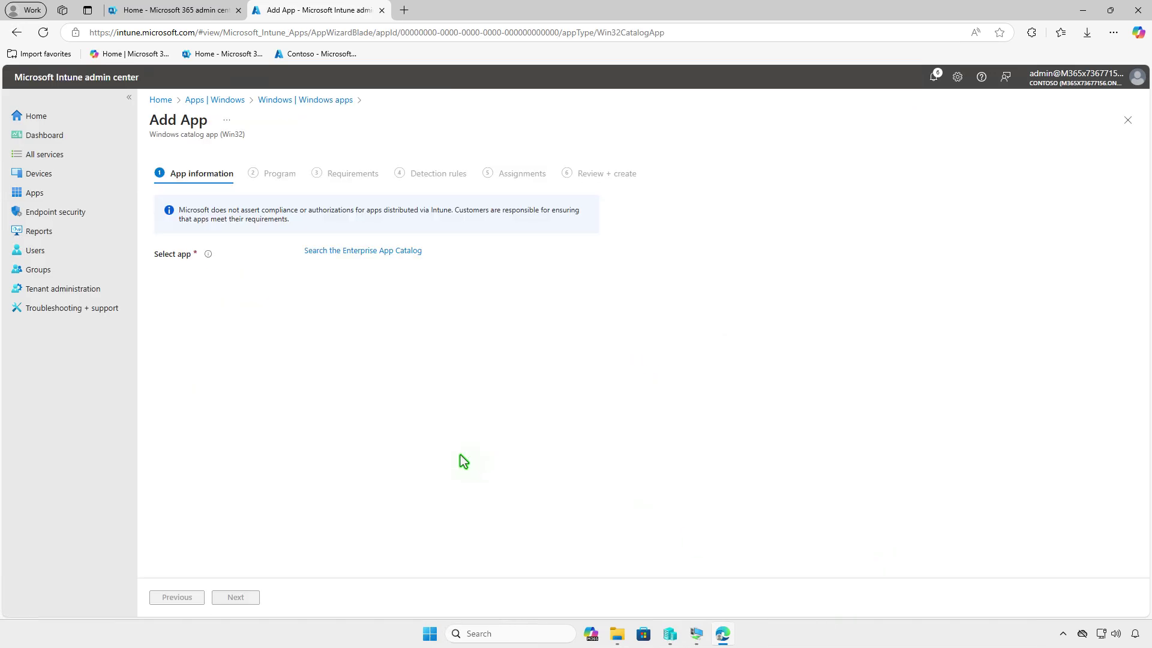
Search the Enterprise App Catalog for WinMerge and select the WinMerge (x64) en-US package, version 2.16.46
{"action": "left_click", "coordinate": [395, 252]}
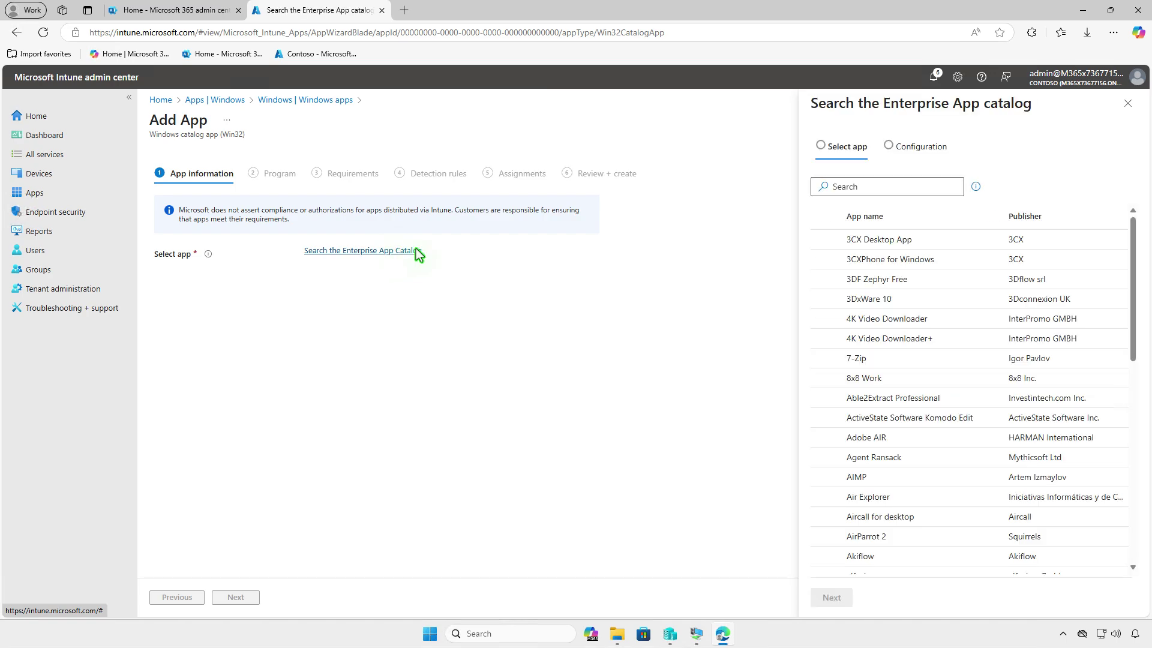
{"action": "left_click", "coordinate": [919, 191]}
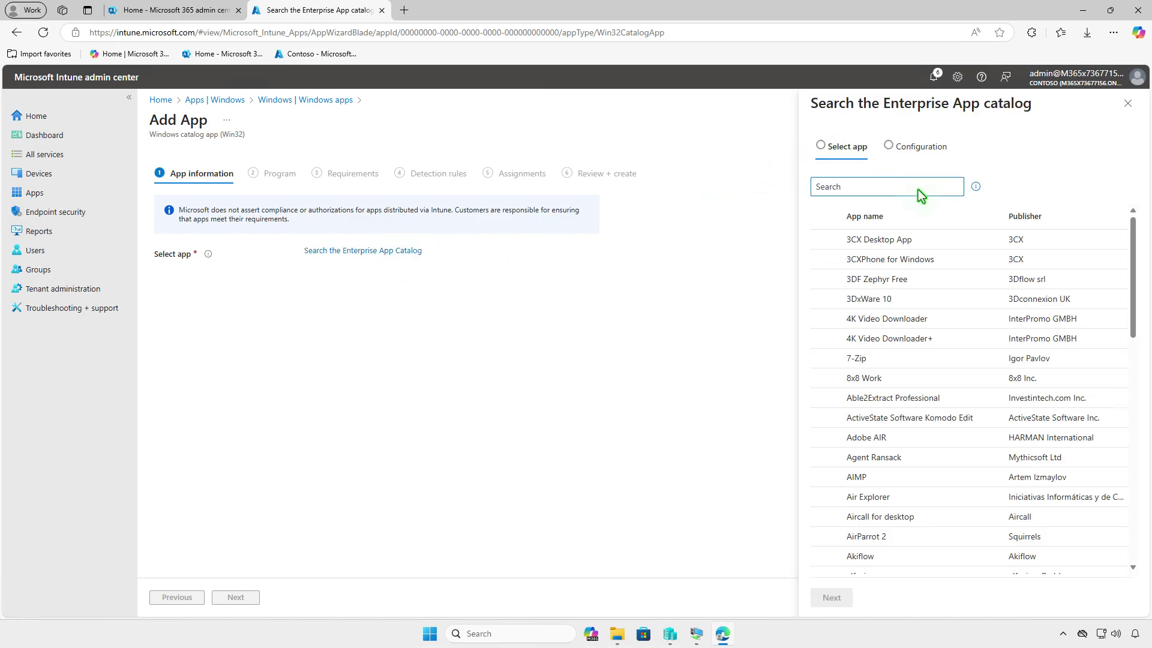
{"action": "type", "text": "WinMerge"}
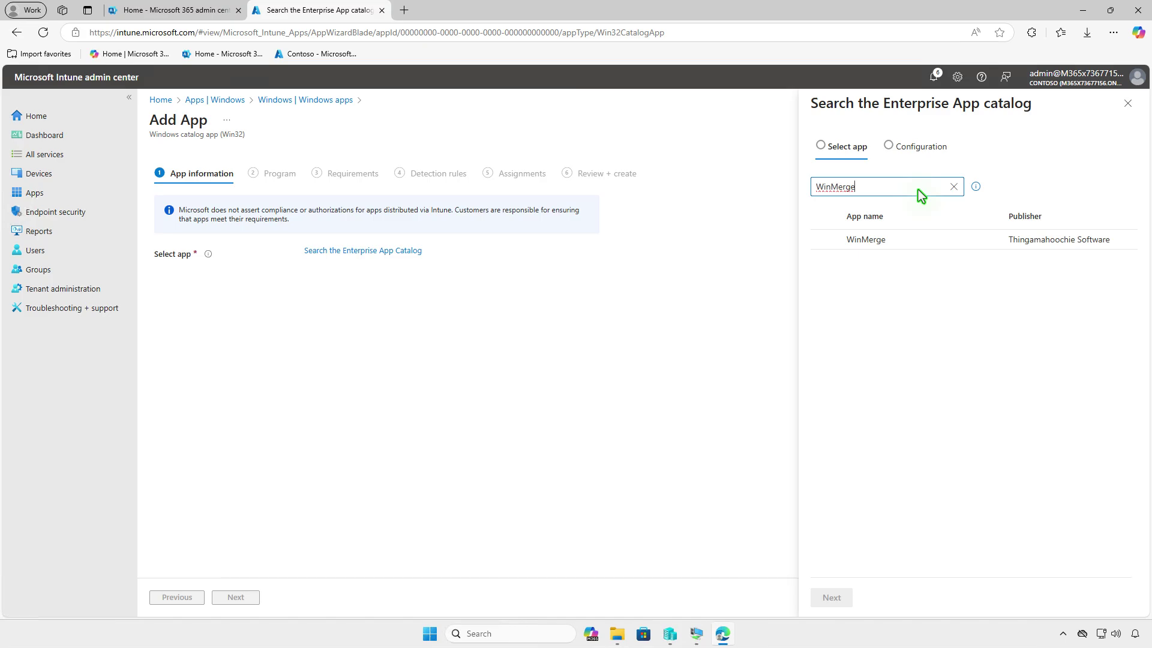
{"action": "left_click", "coordinate": [907, 240]}
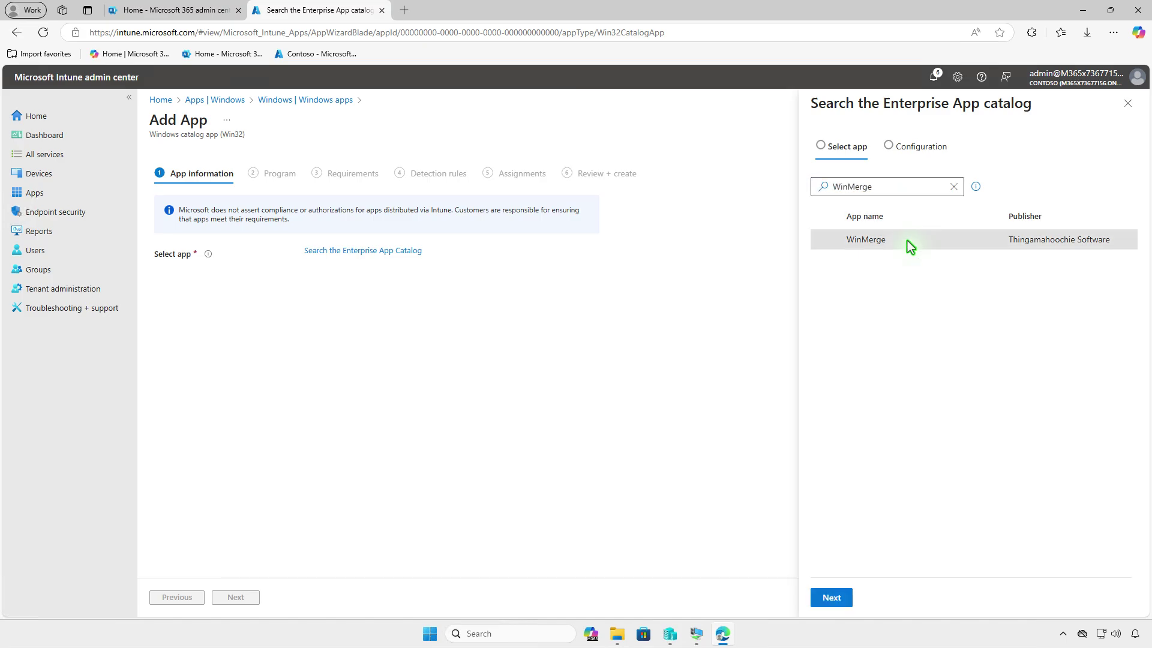
{"action": "left_click", "coordinate": [839, 597]}
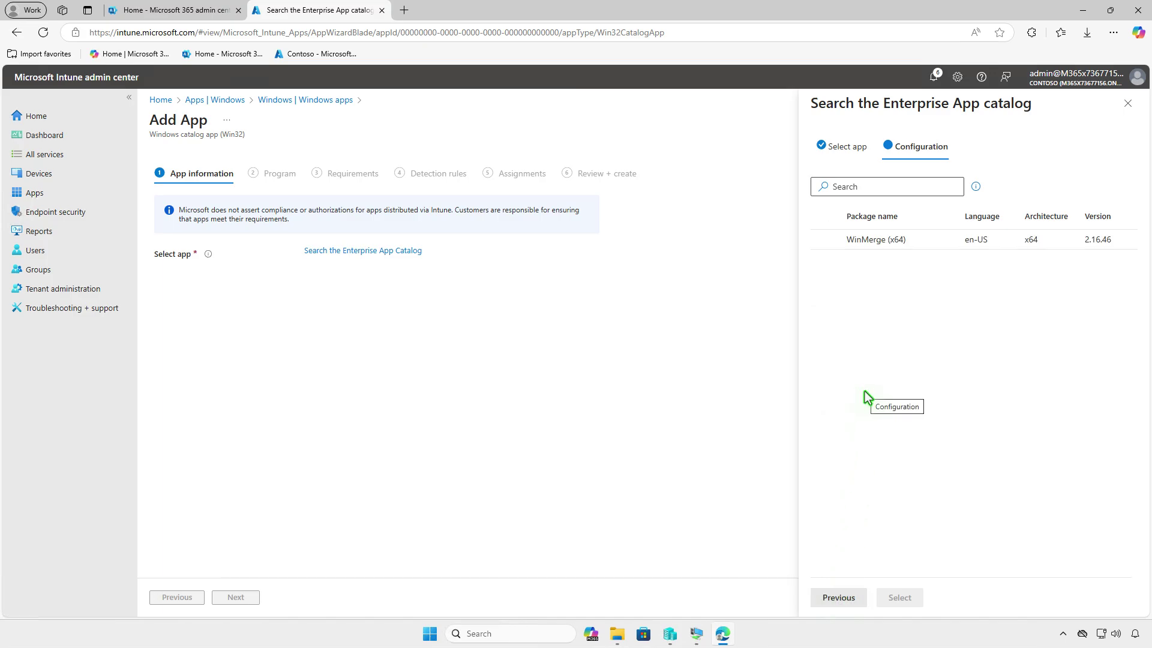
{"action": "left_click", "coordinate": [918, 239]}
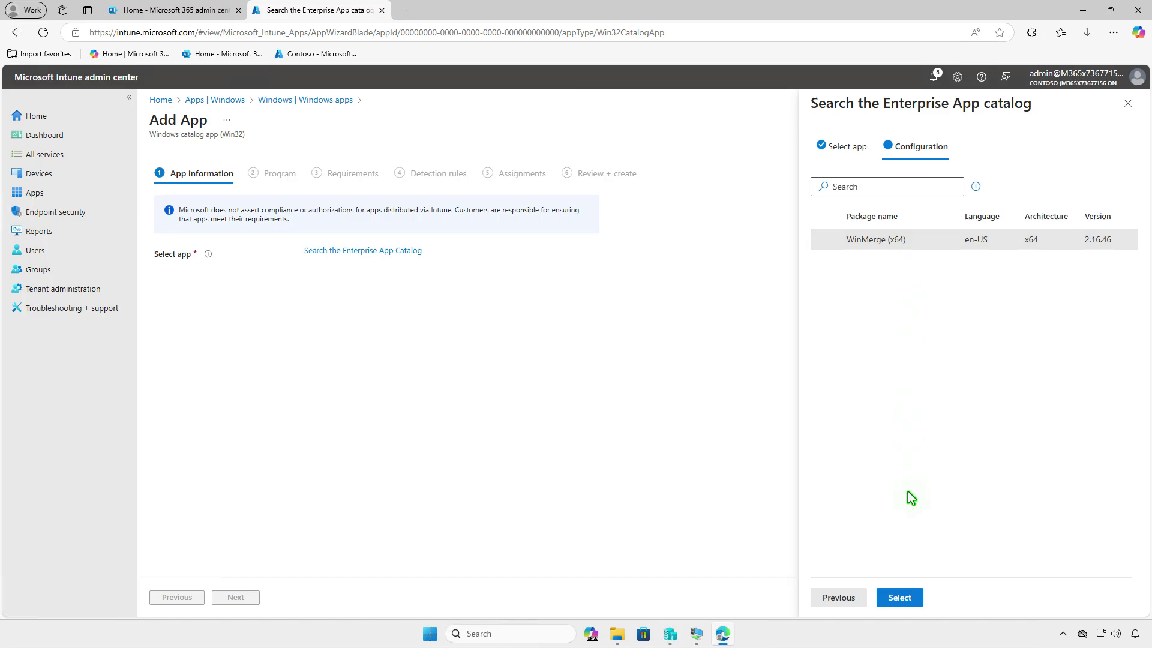
{"action": "left_click", "coordinate": [907, 597]}
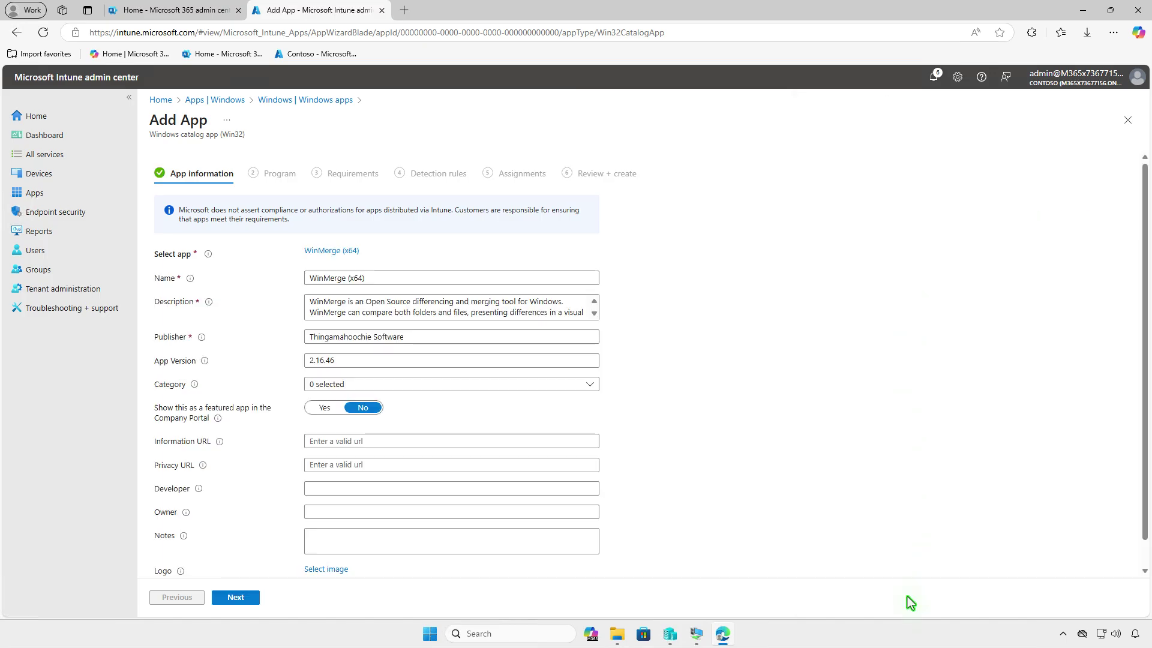
Upload images.jpg from Downloads as the app logo and continue to the Program settings
{"action": "scroll", "coordinate": [747, 509], "scroll_direction": "down", "scroll_amount": 1}
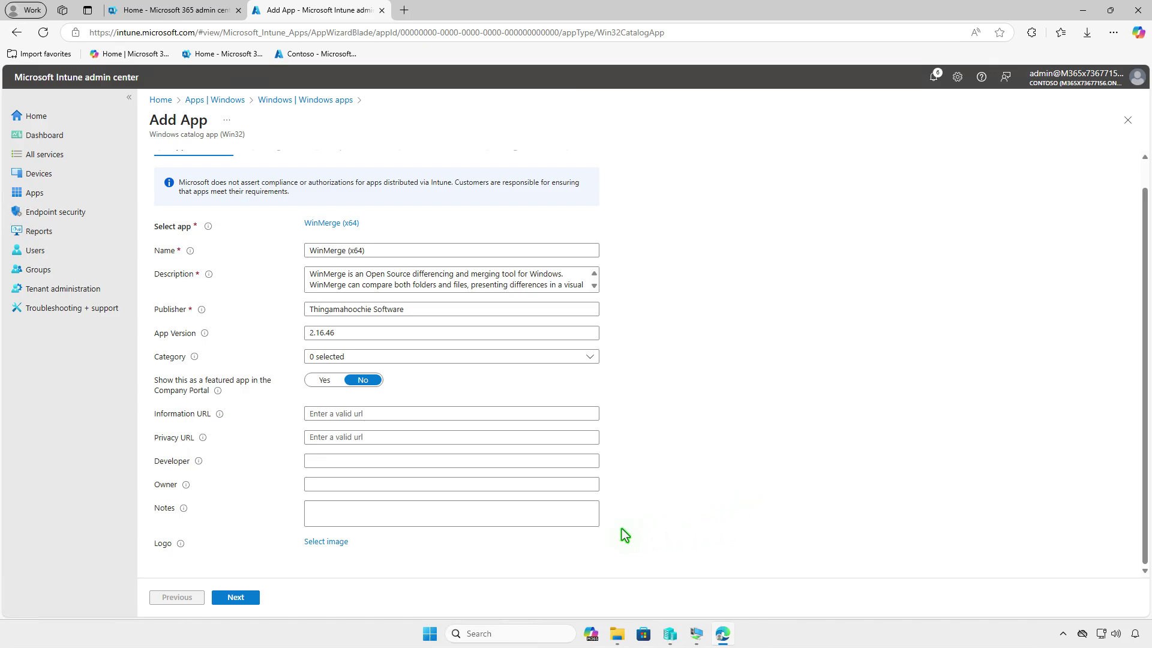
{"action": "left_click", "coordinate": [332, 543]}
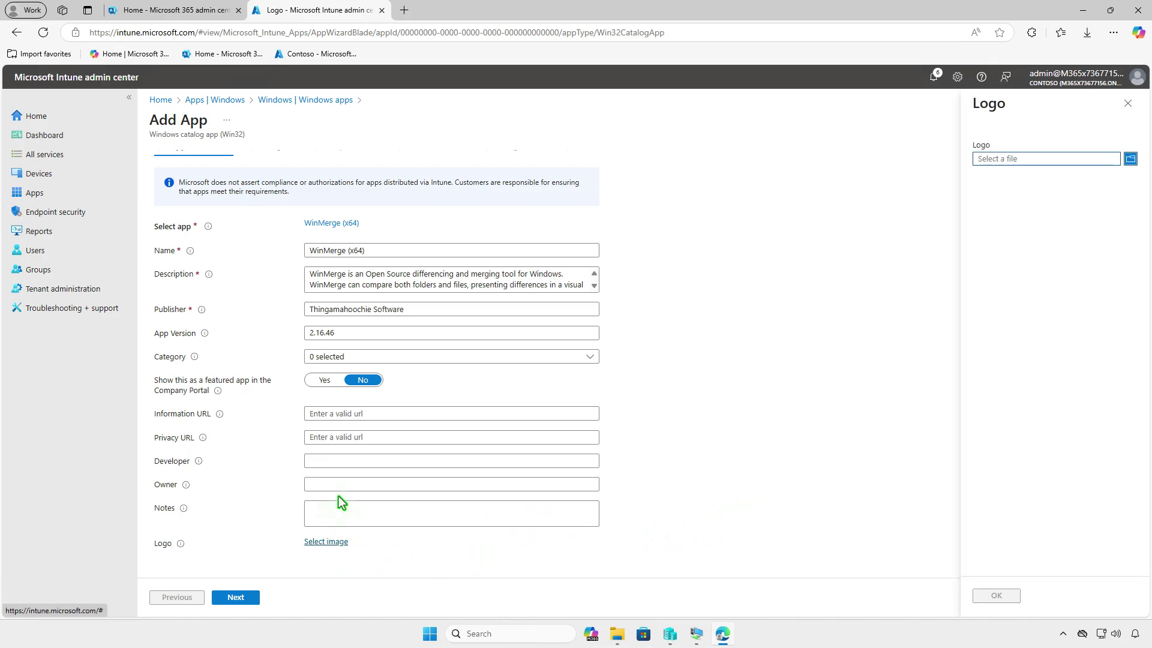
{"action": "left_click", "coordinate": [1028, 165]}
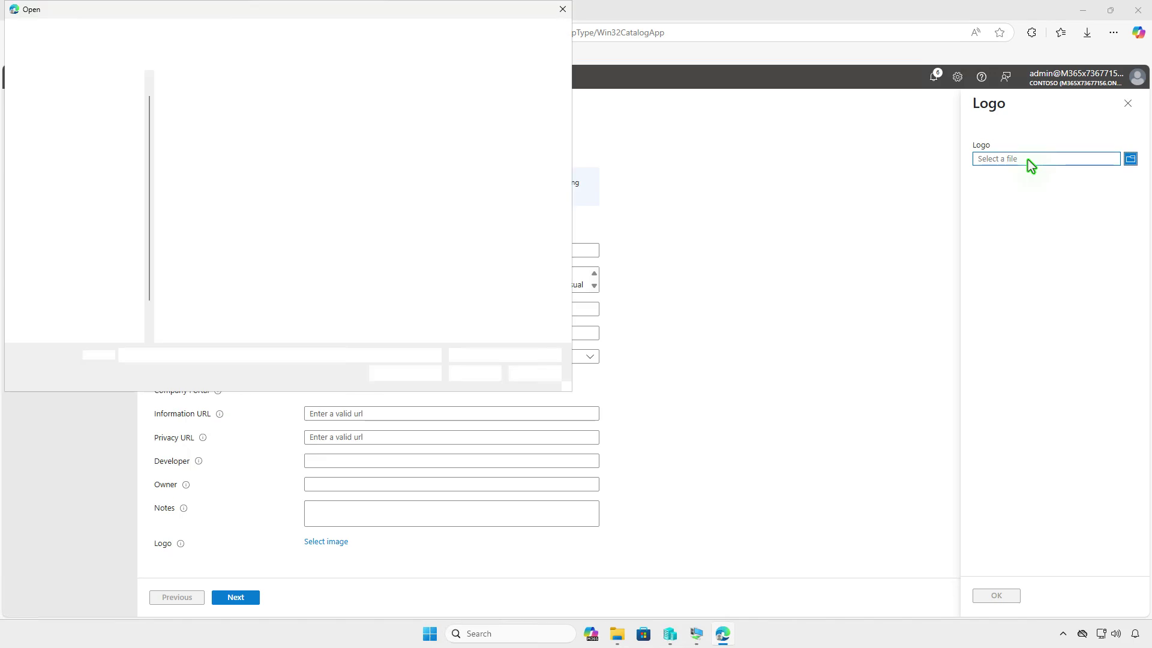
{"action": "left_click", "coordinate": [242, 117]}
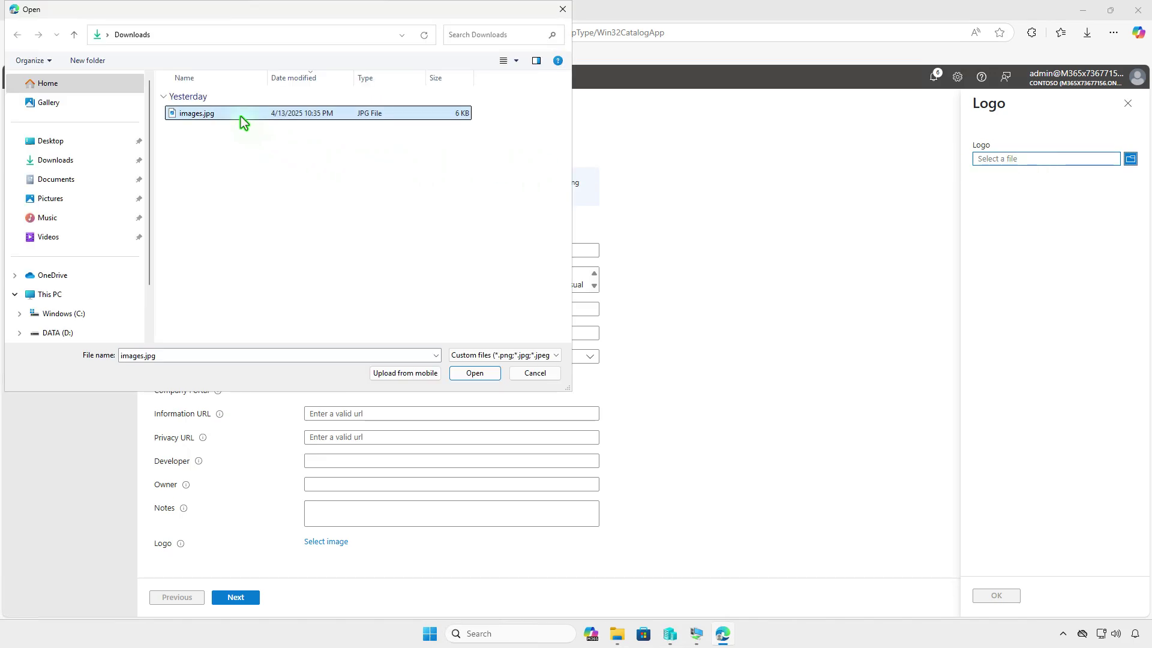
{"action": "left_click", "coordinate": [475, 373]}
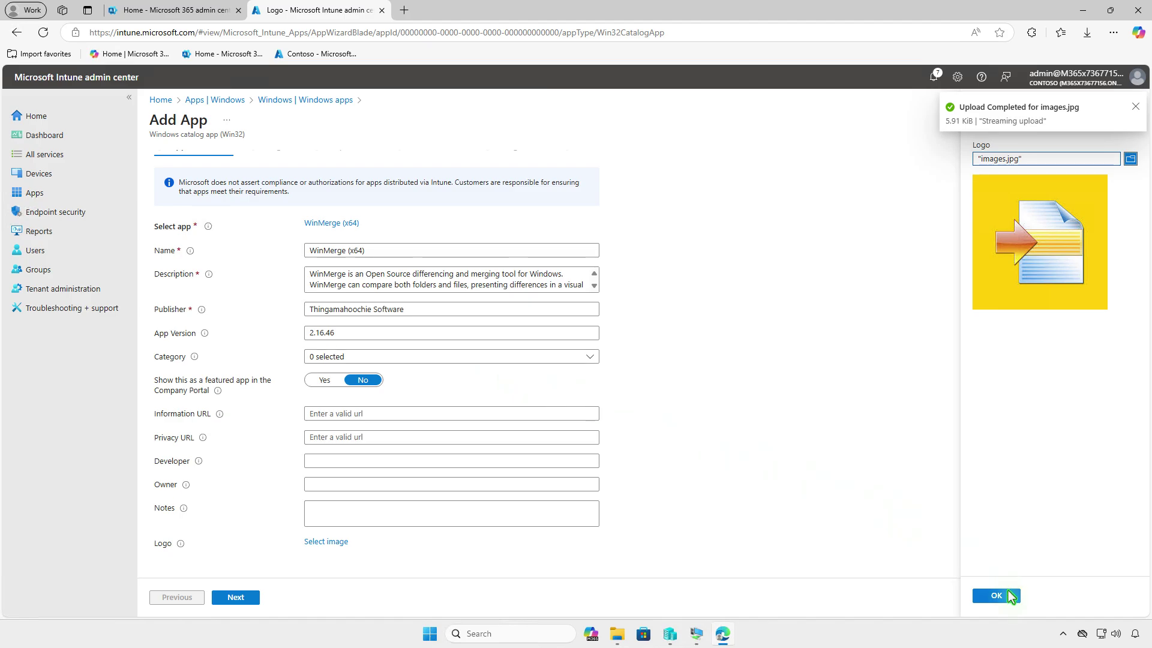
{"action": "left_click", "coordinate": [996, 596]}
{"action": "scroll", "coordinate": [796, 525], "scroll_direction": "down", "scroll_amount": 2}
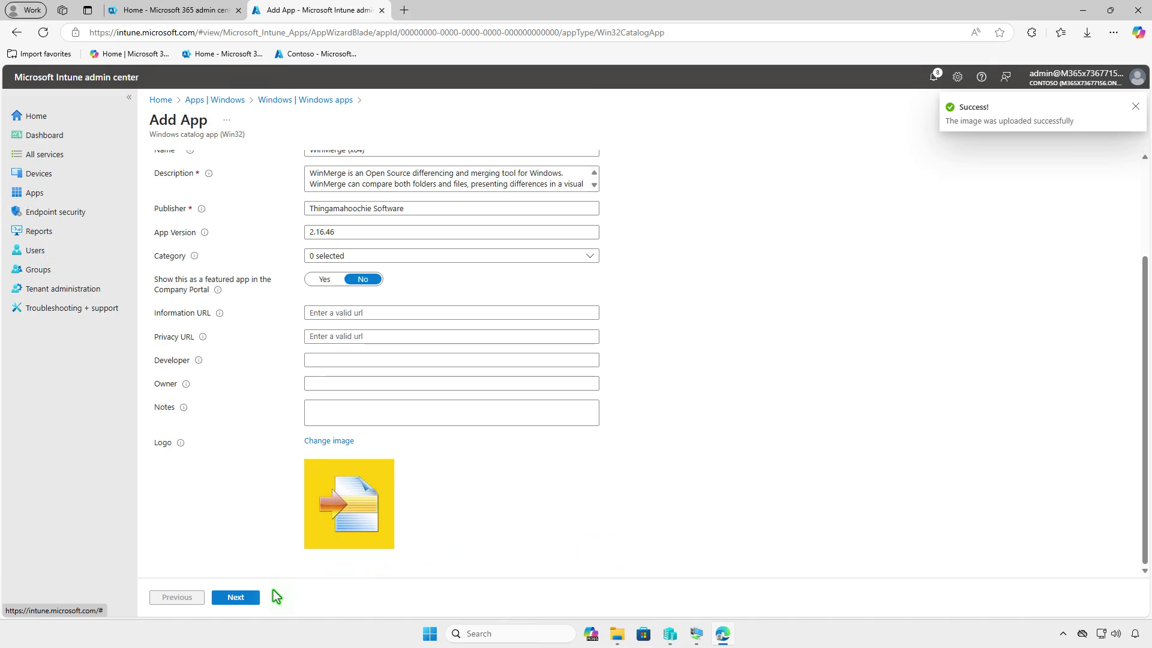
{"action": "left_click", "coordinate": [240, 598]}
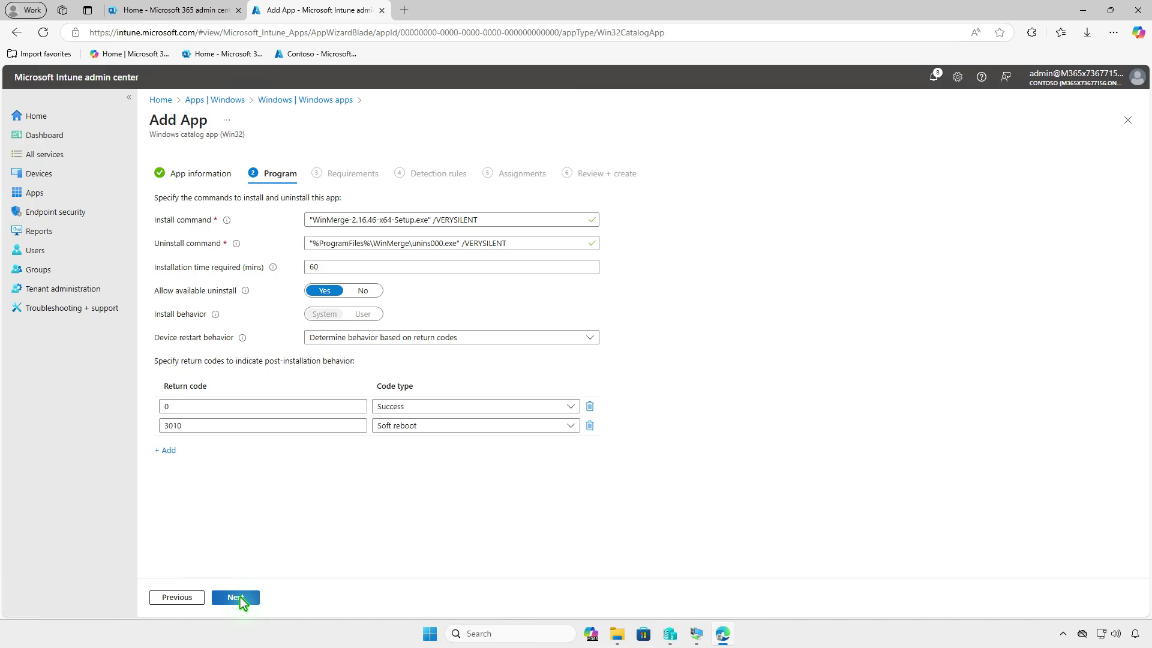
Keep the catalog app's prefilled program, requirements and detection rule settings and continue to the assignments
{"action": "left_click", "coordinate": [235, 597]}
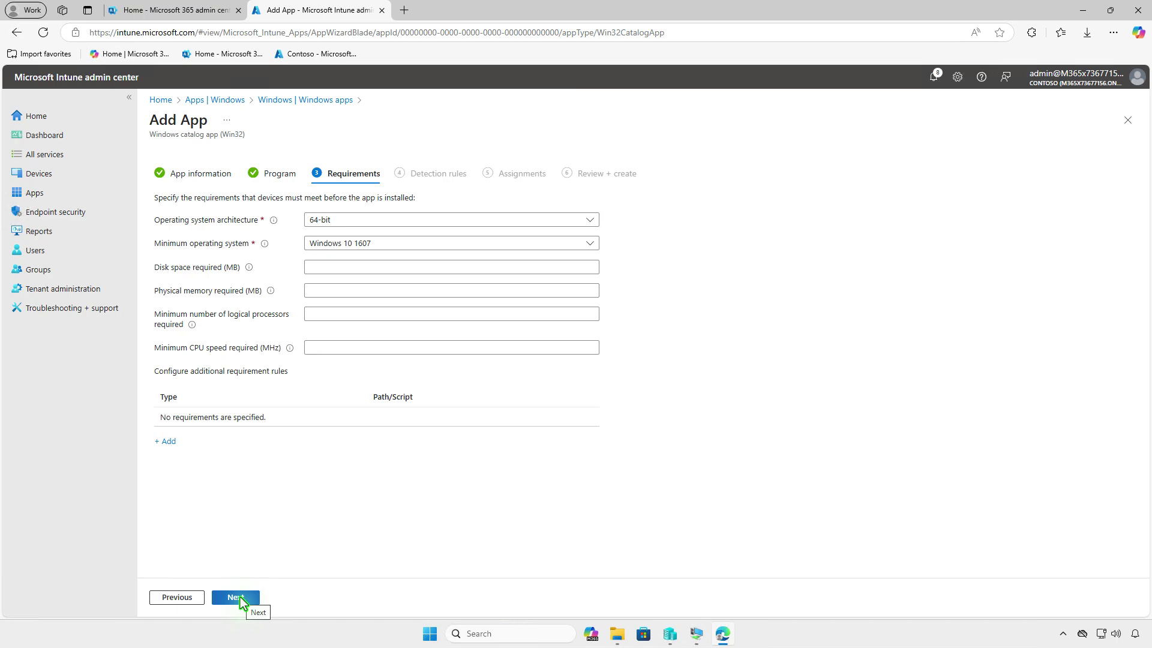
{"action": "left_click", "coordinate": [240, 596]}
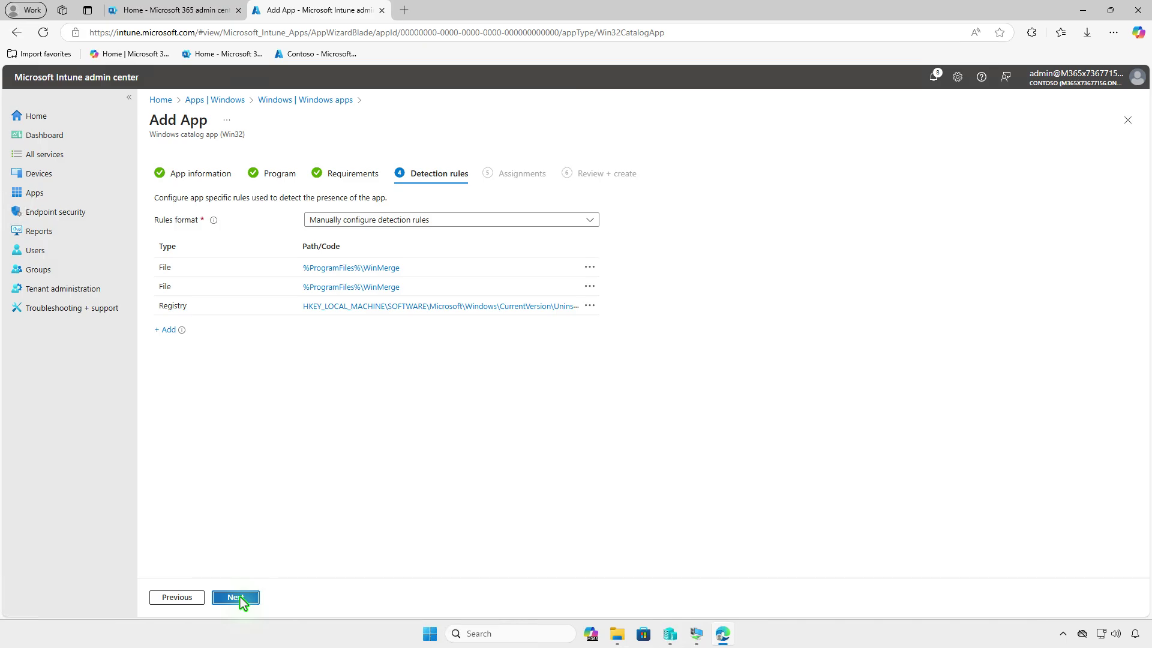
{"action": "left_click", "coordinate": [240, 596]}
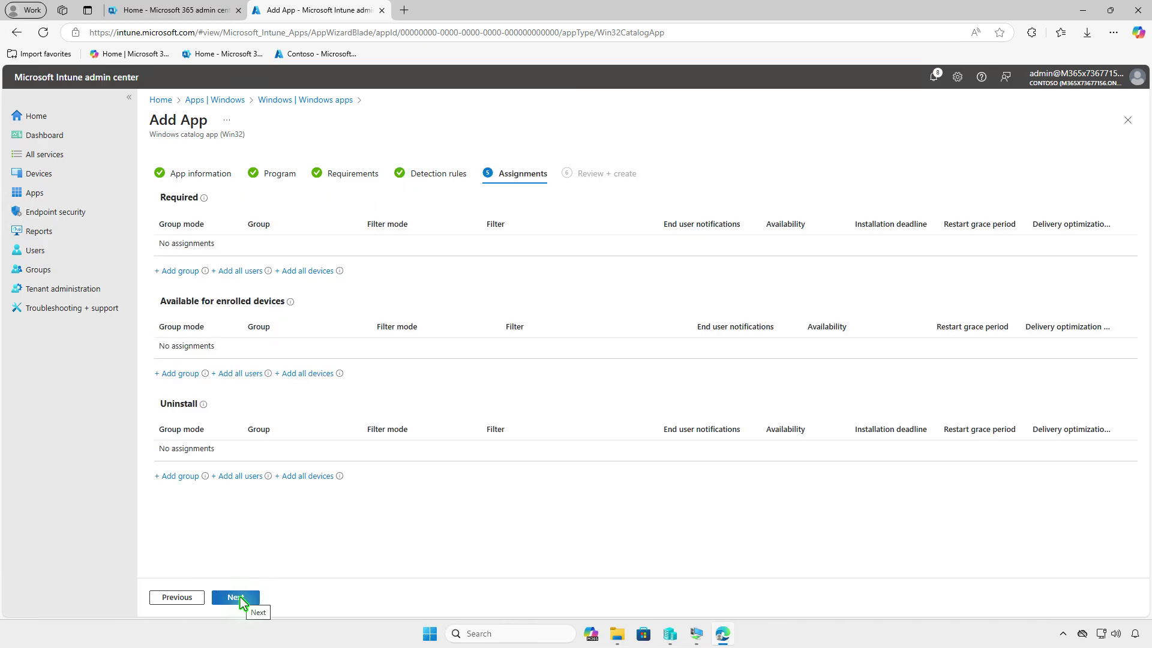
Make WinMerge (x64) available for enrolled devices to the Test_Users group and add the app to Intune
{"action": "left_click", "coordinate": [177, 374]}
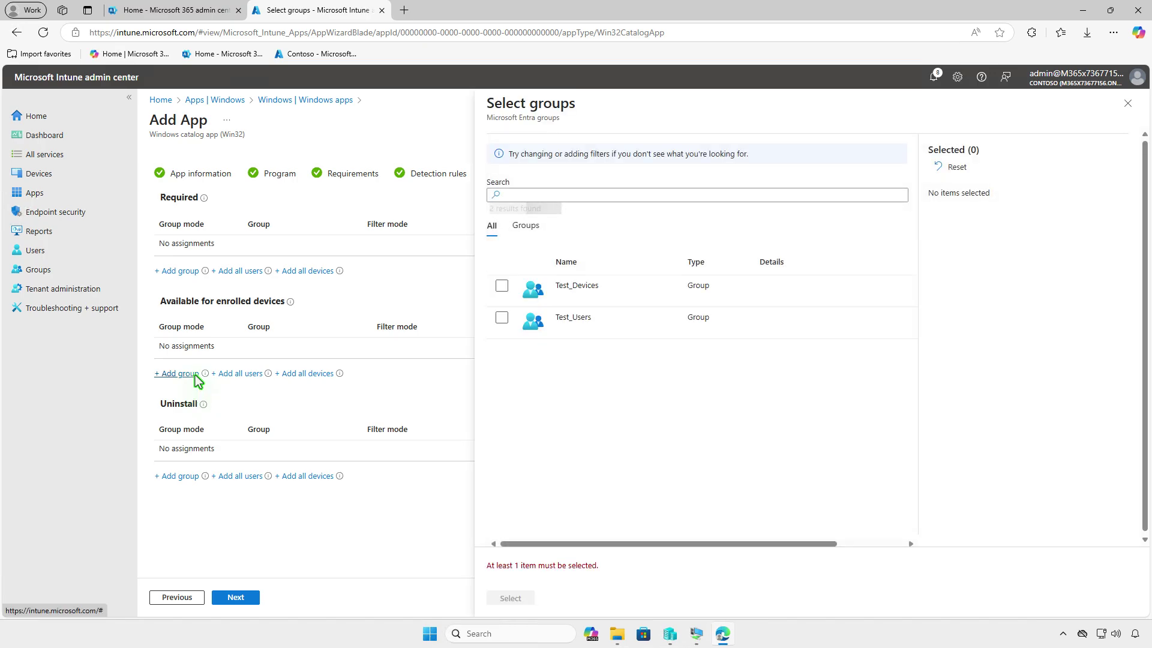
{"action": "left_click", "coordinate": [501, 318]}
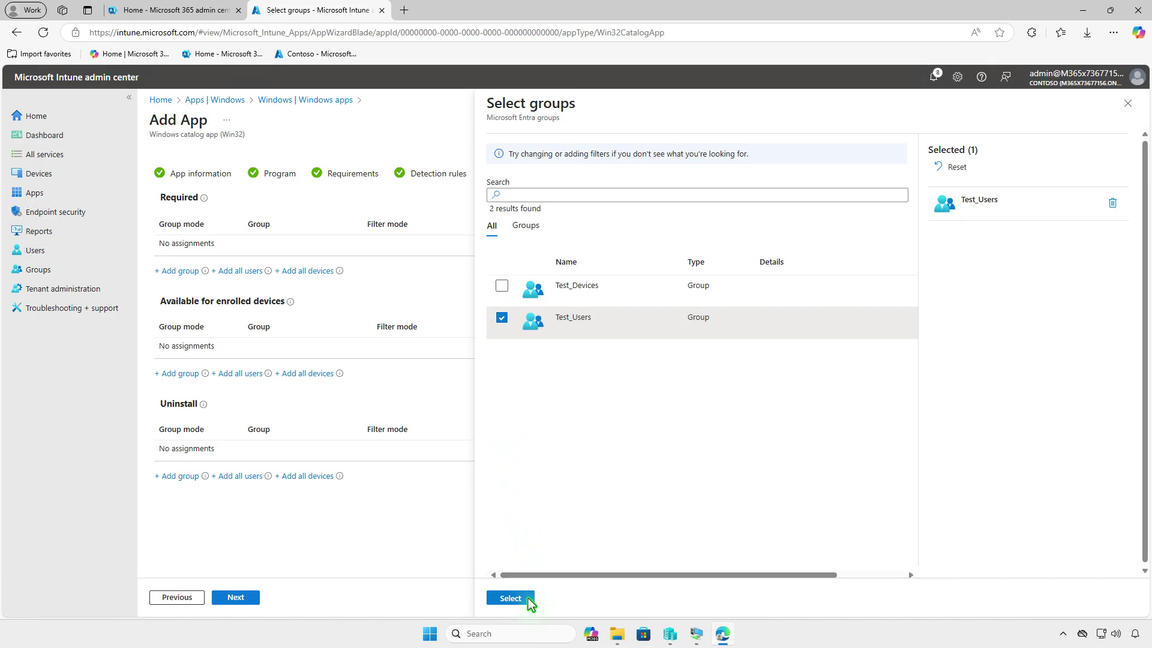
{"action": "left_click", "coordinate": [512, 598]}
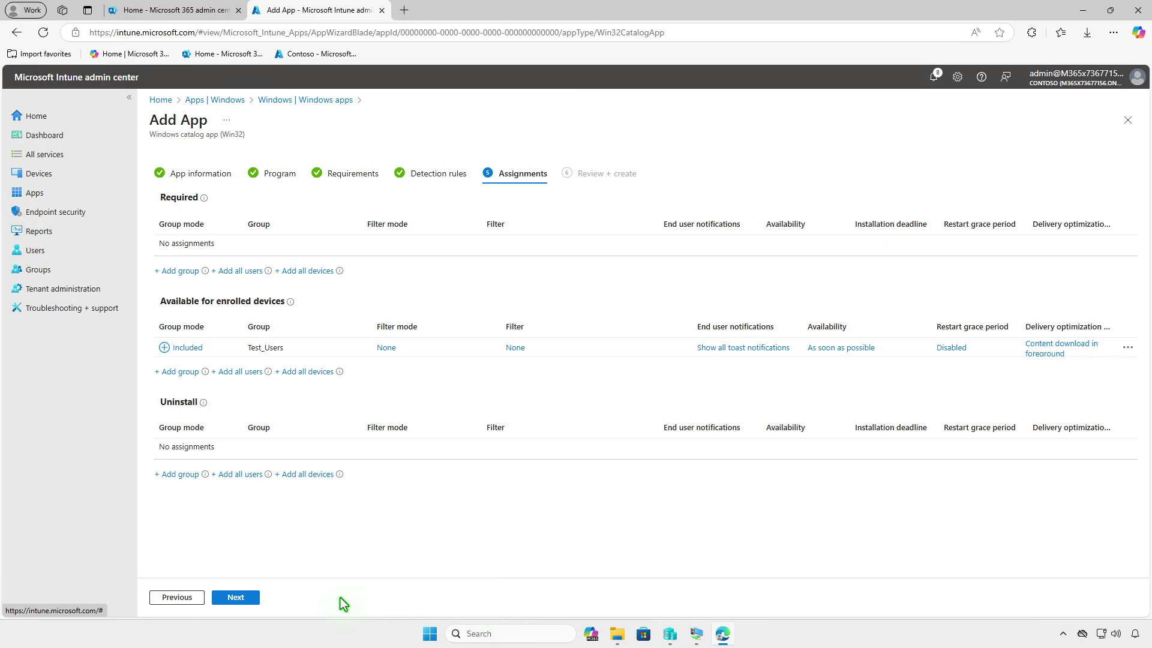
{"action": "left_click", "coordinate": [235, 597]}
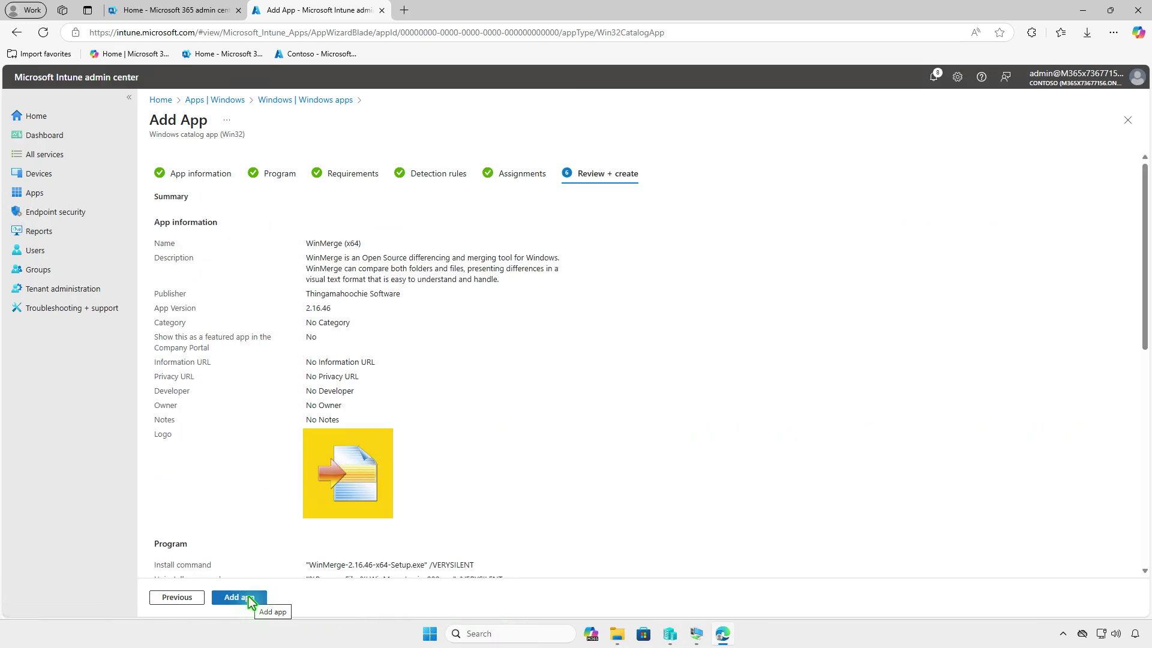
{"action": "left_click", "coordinate": [248, 598]}
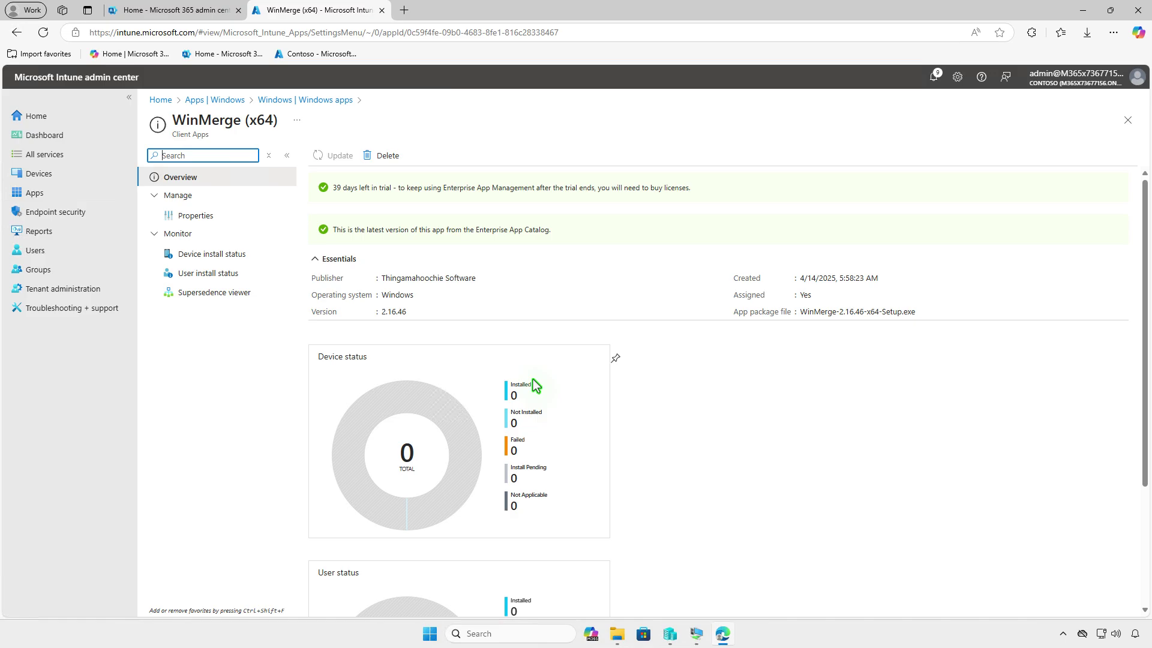
Switch to the WIN10-CTL virtual machine and open Company Portal
{"action": "left_click", "coordinate": [1083, 12]}
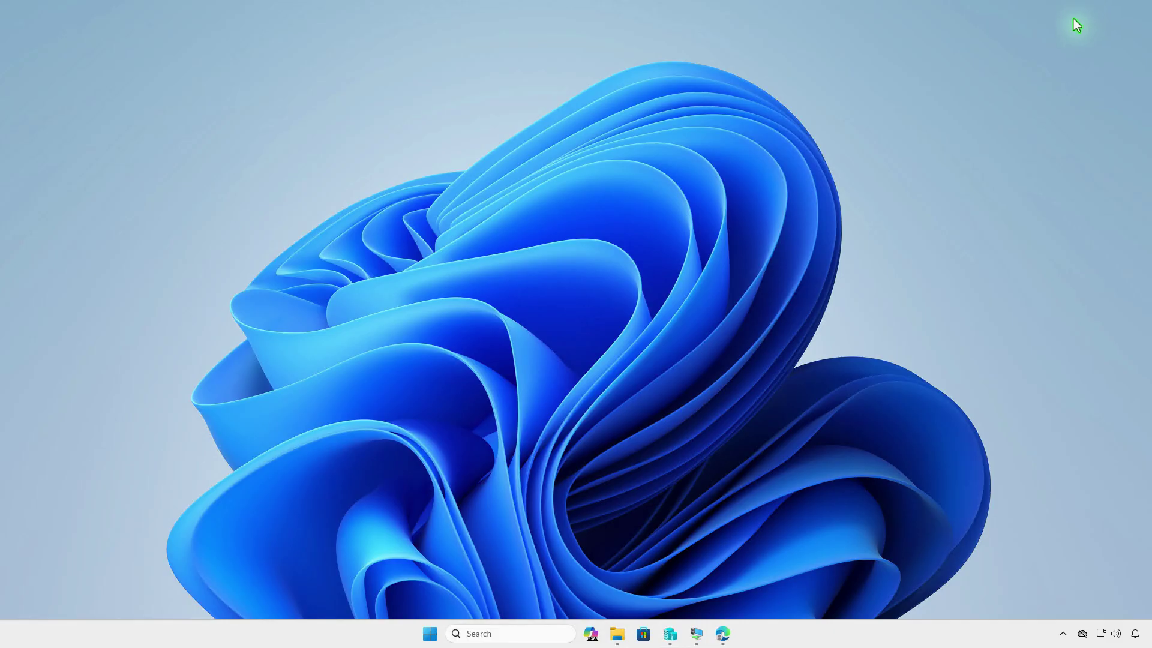
{"action": "left_click", "coordinate": [696, 634]}
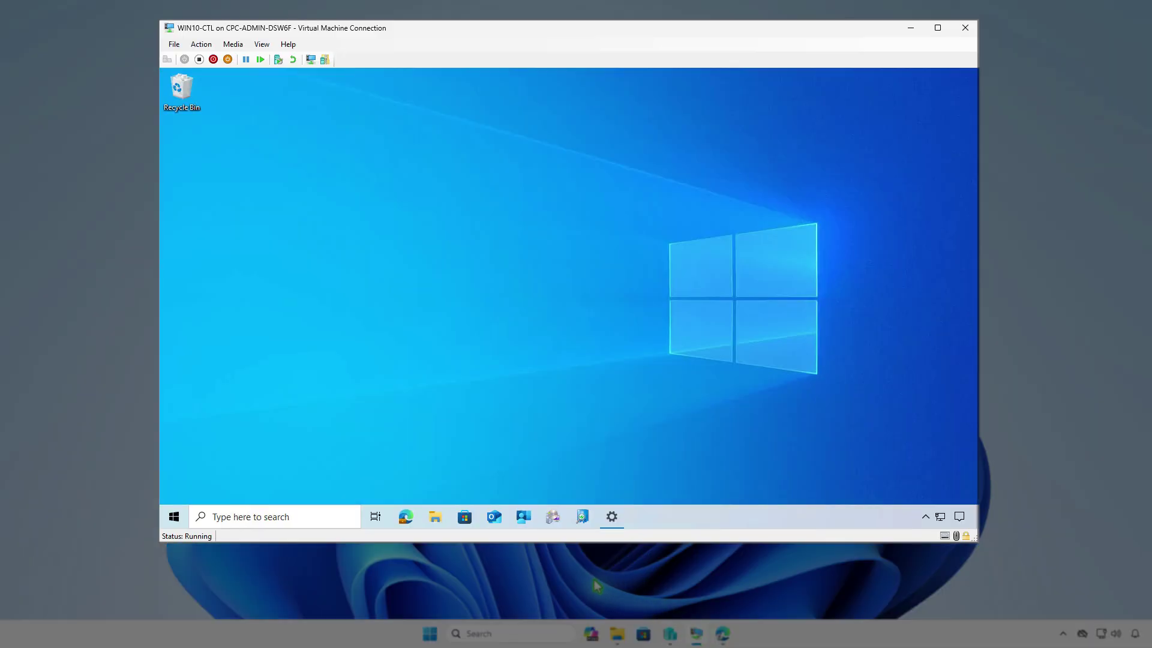
{"action": "left_click", "coordinate": [524, 517]}
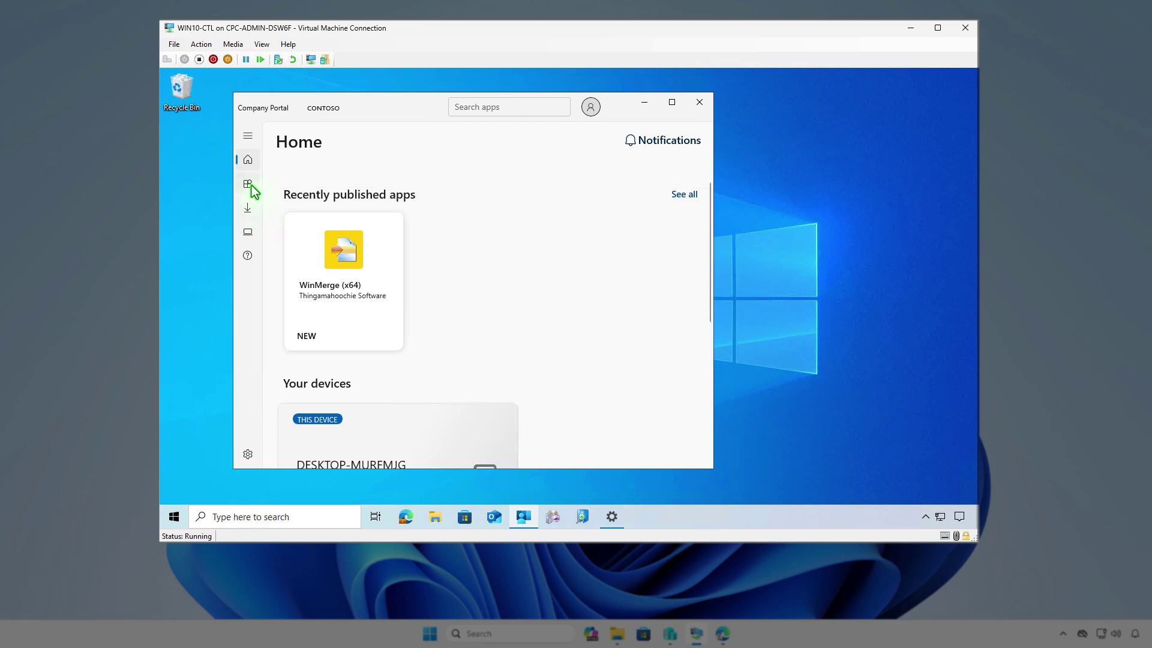
Install WinMerge (x64) from the Company Portal apps and view the Windows notifications about the installation
{"action": "left_click", "coordinate": [251, 186]}
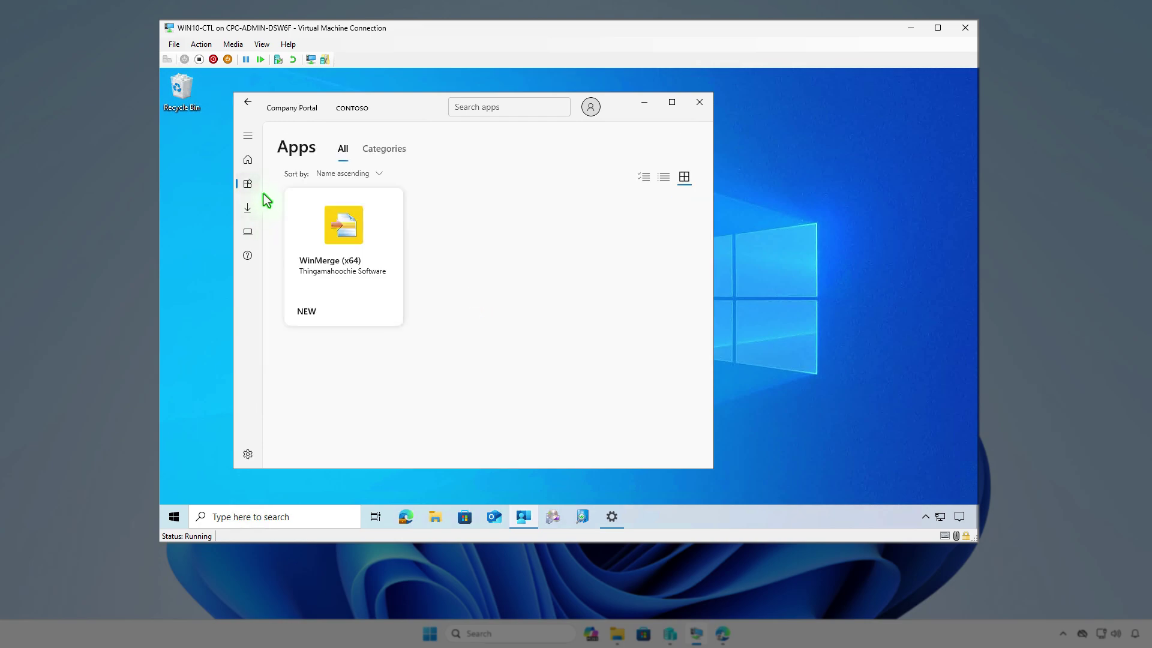
{"action": "left_click", "coordinate": [369, 268]}
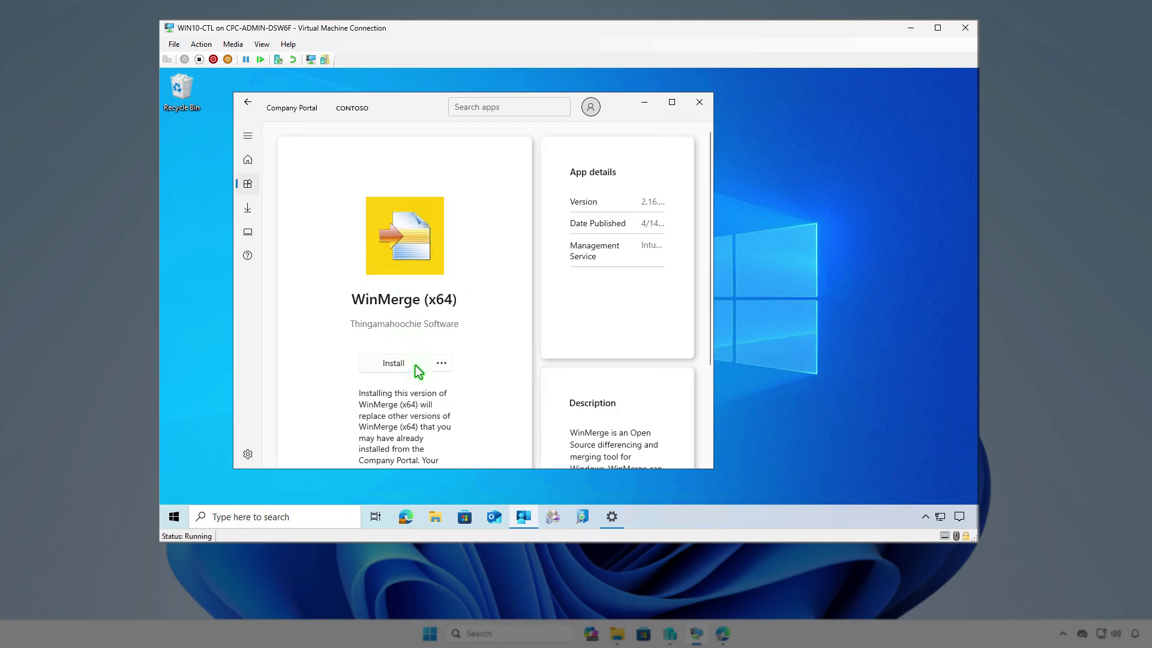
{"action": "left_click", "coordinate": [415, 365]}
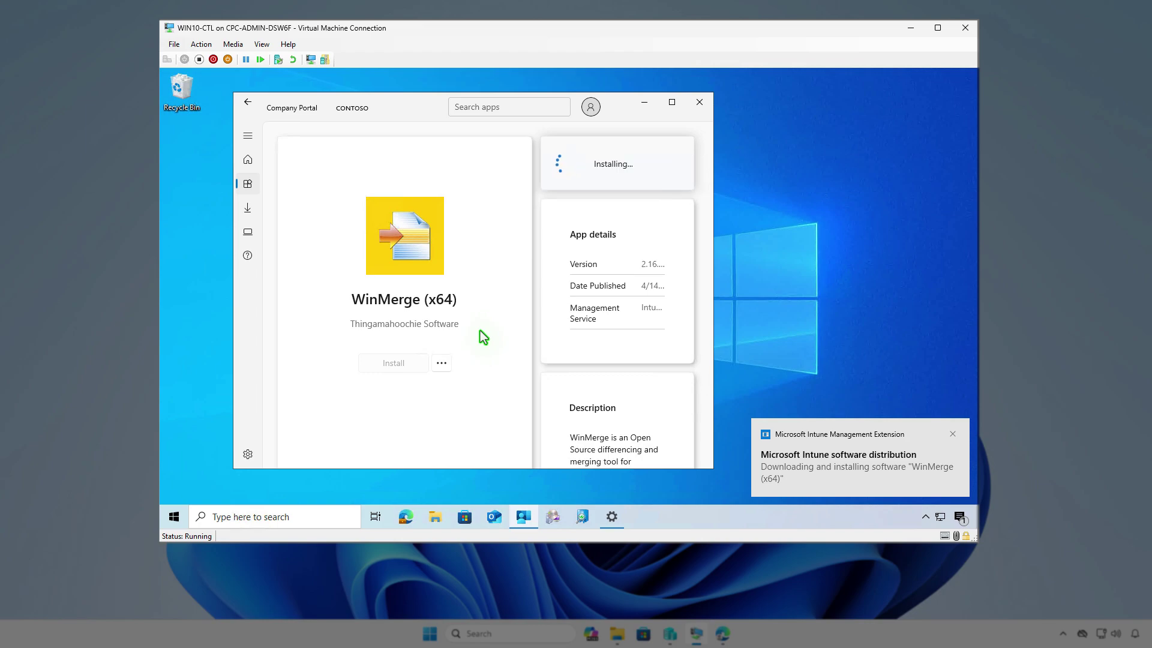
{"action": "left_click", "coordinate": [960, 517]}
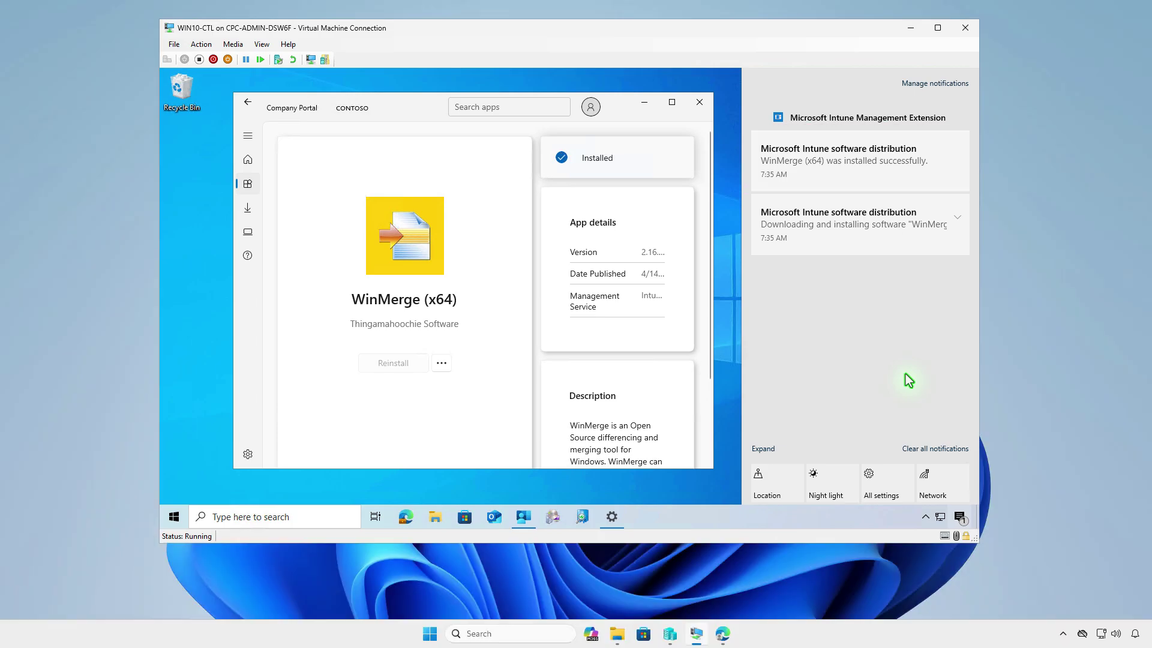
Switch back to the Intune admin center in Edge and remove the Test_Users group from WinMerge's Available for enrolled devices assignments
{"action": "left_click", "coordinate": [723, 635]}
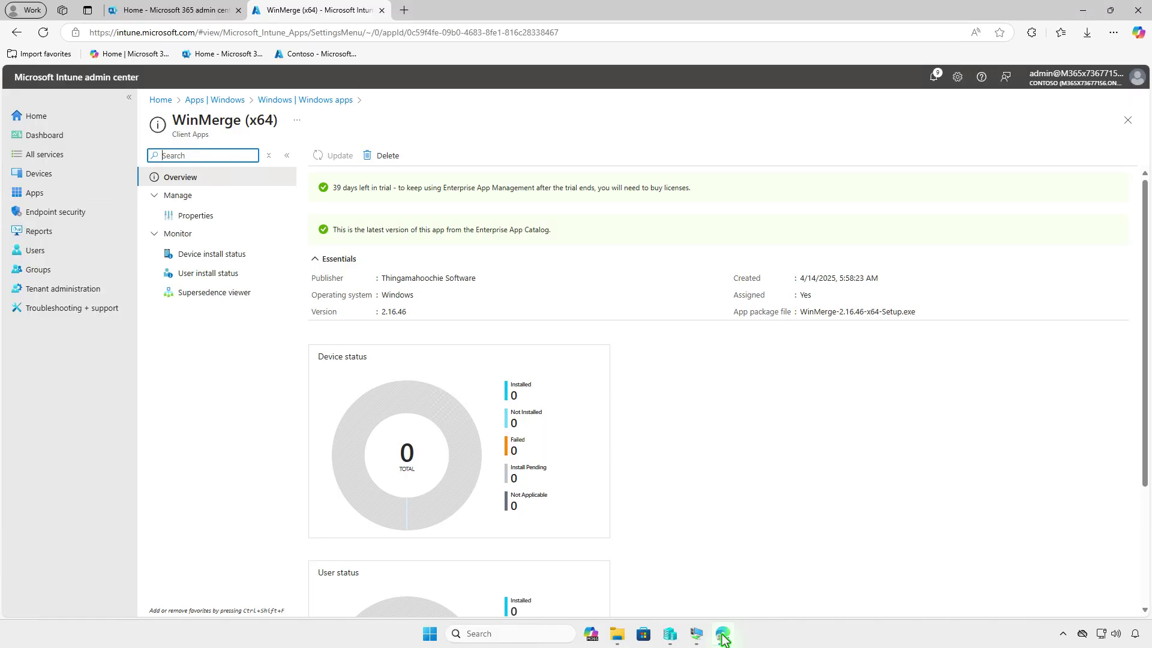
{"action": "left_click", "coordinate": [234, 222]}
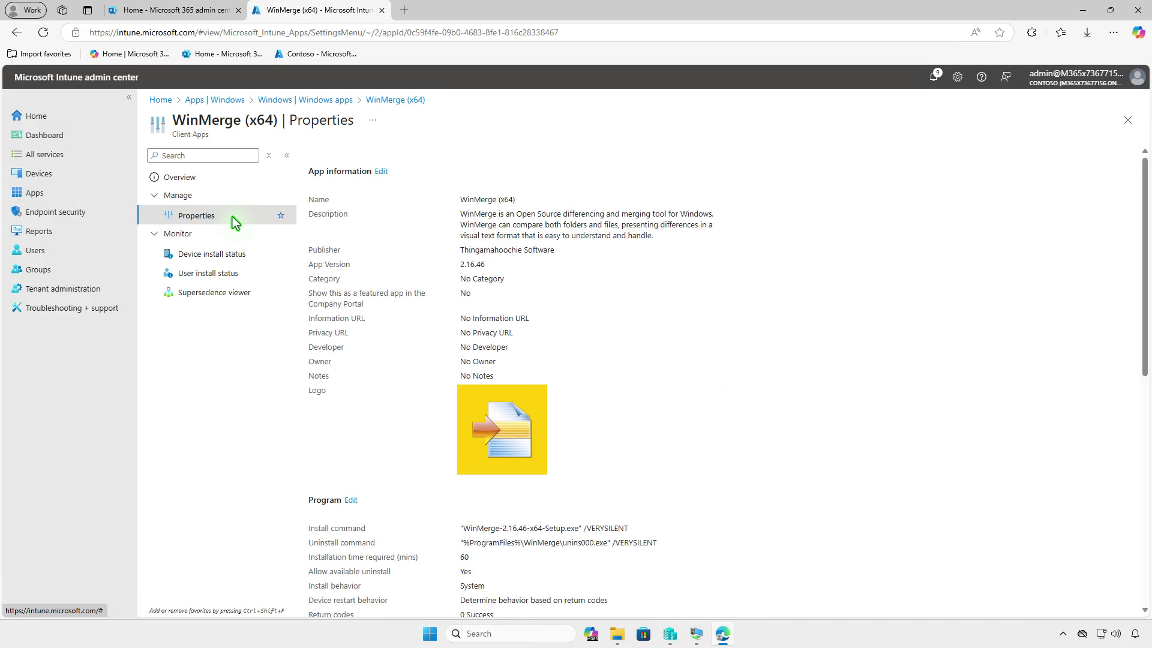
{"action": "scroll", "coordinate": [702, 424], "scroll_direction": "down", "scroll_amount": 8}
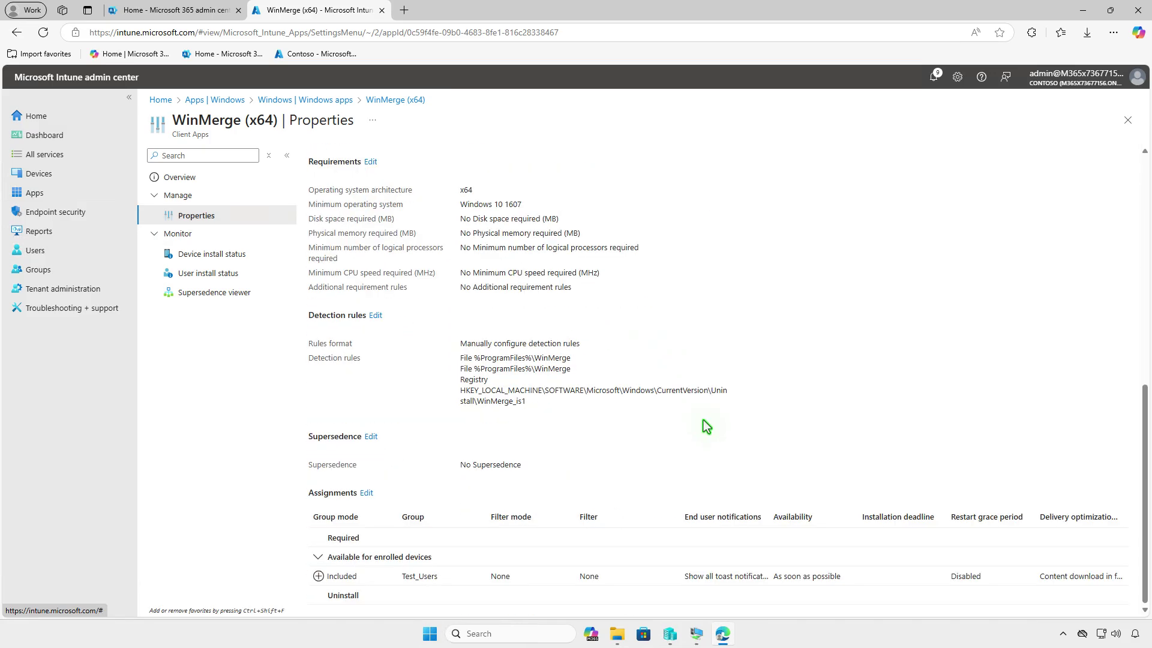
{"action": "left_click", "coordinate": [369, 493]}
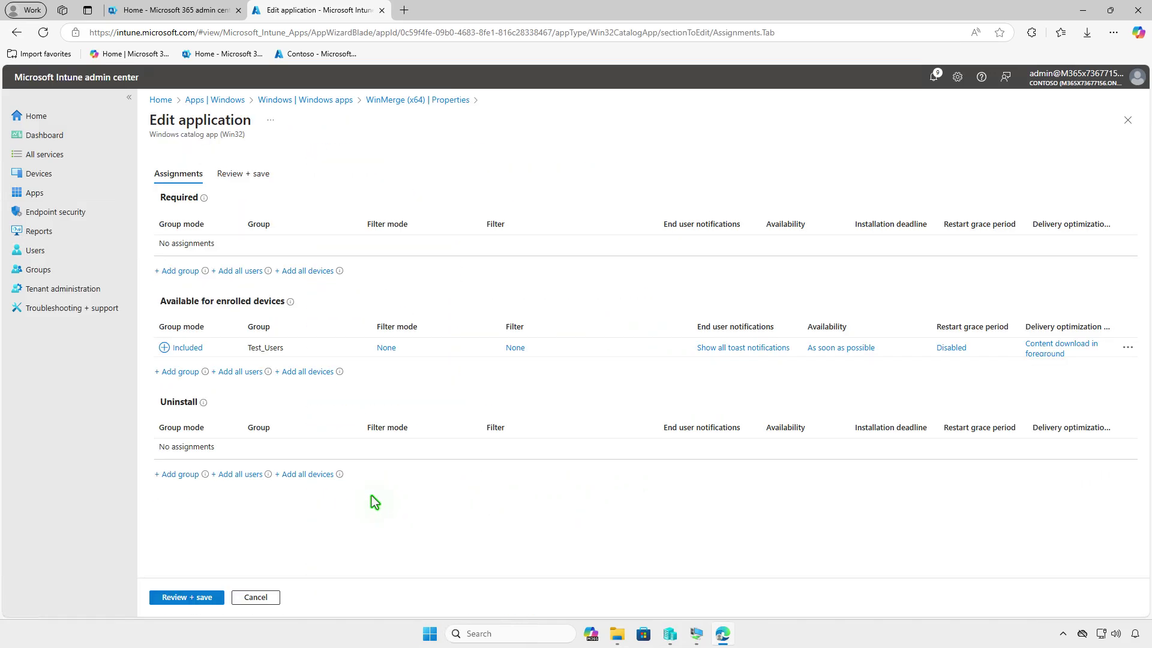
{"action": "left_click", "coordinate": [1128, 349]}
{"action": "left_click", "coordinate": [1090, 355]}
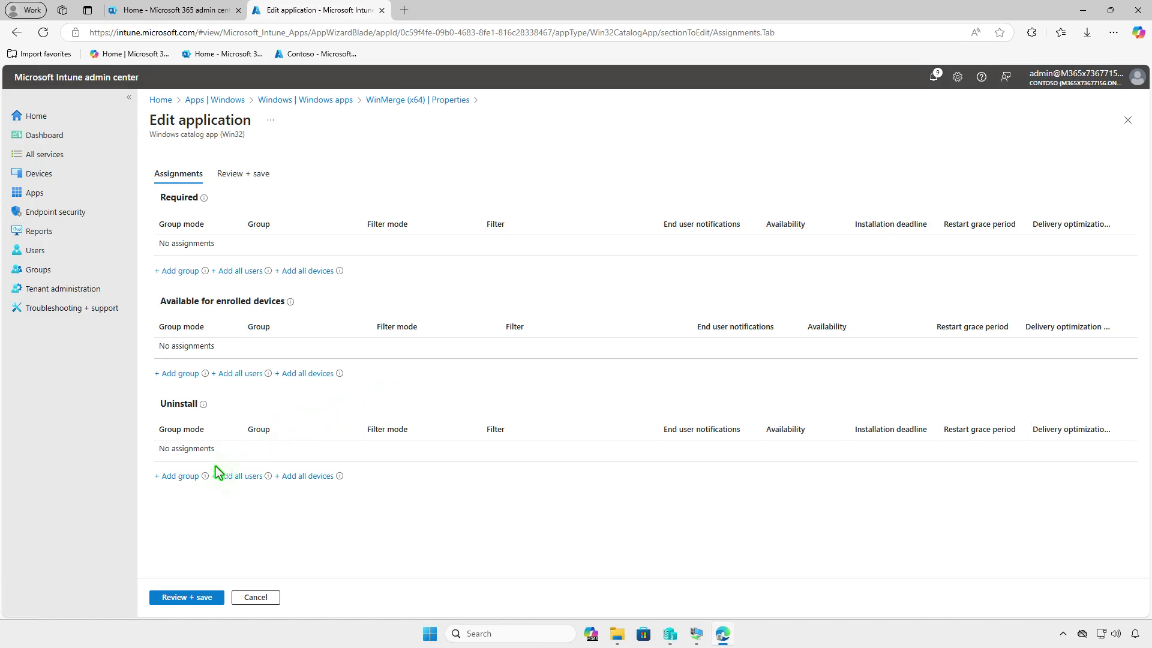
Add the Test_Devices group to WinMerge's Uninstall assignments and continue to the review of the changes
{"action": "left_click", "coordinate": [194, 478]}
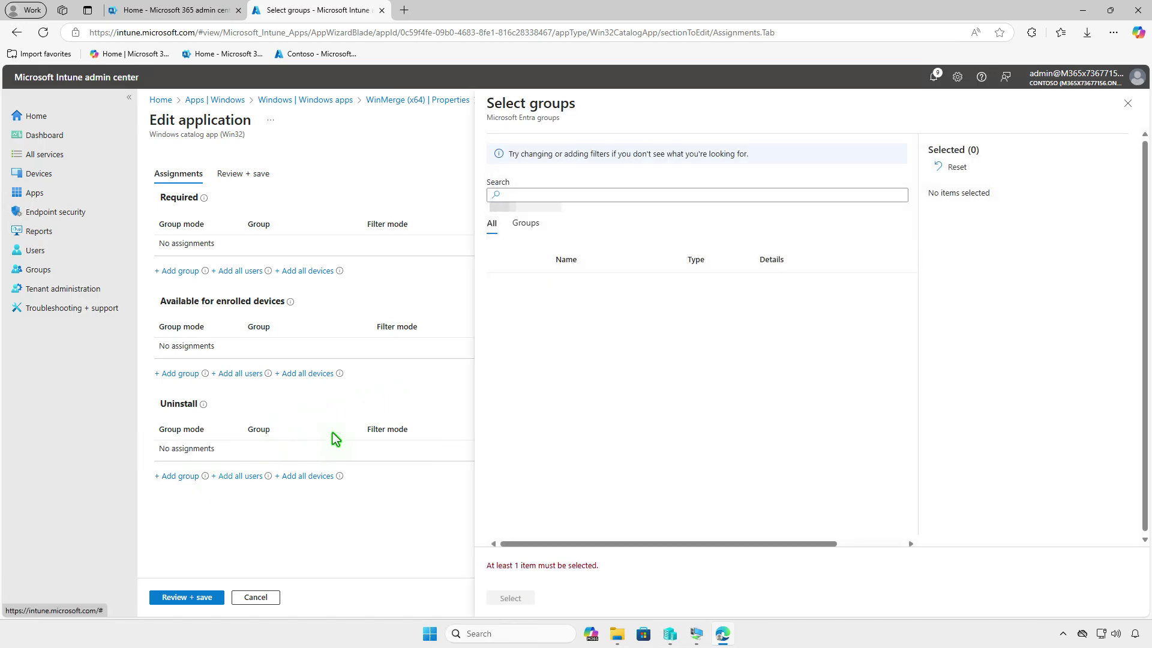
{"action": "left_click", "coordinate": [502, 286]}
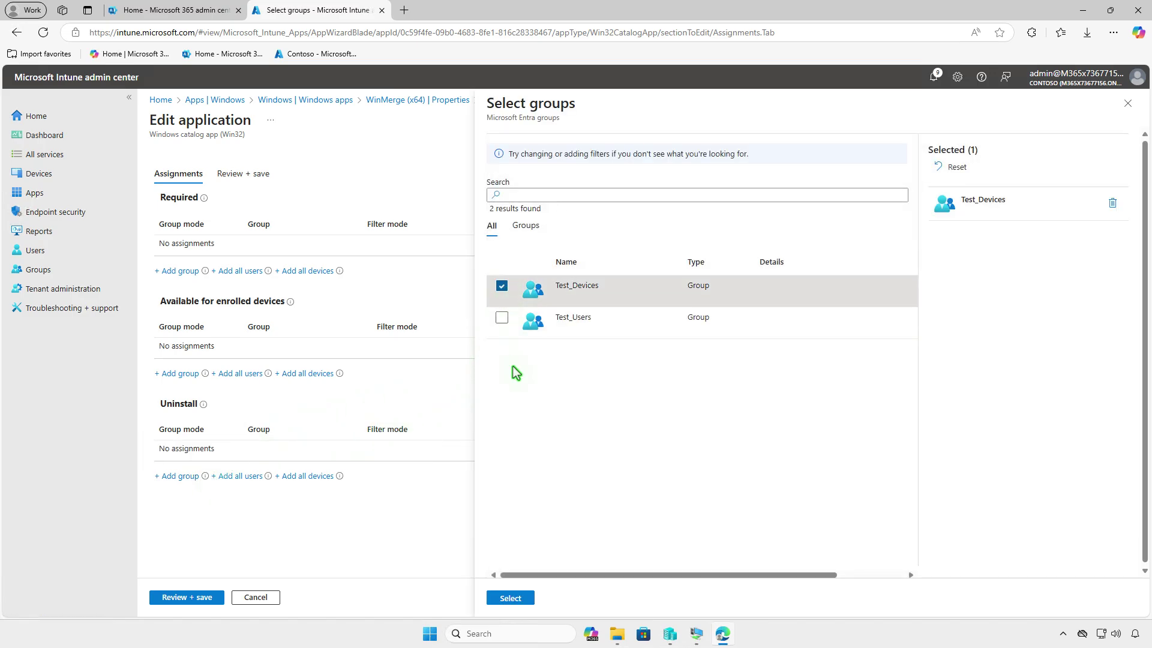
{"action": "left_click", "coordinate": [513, 598]}
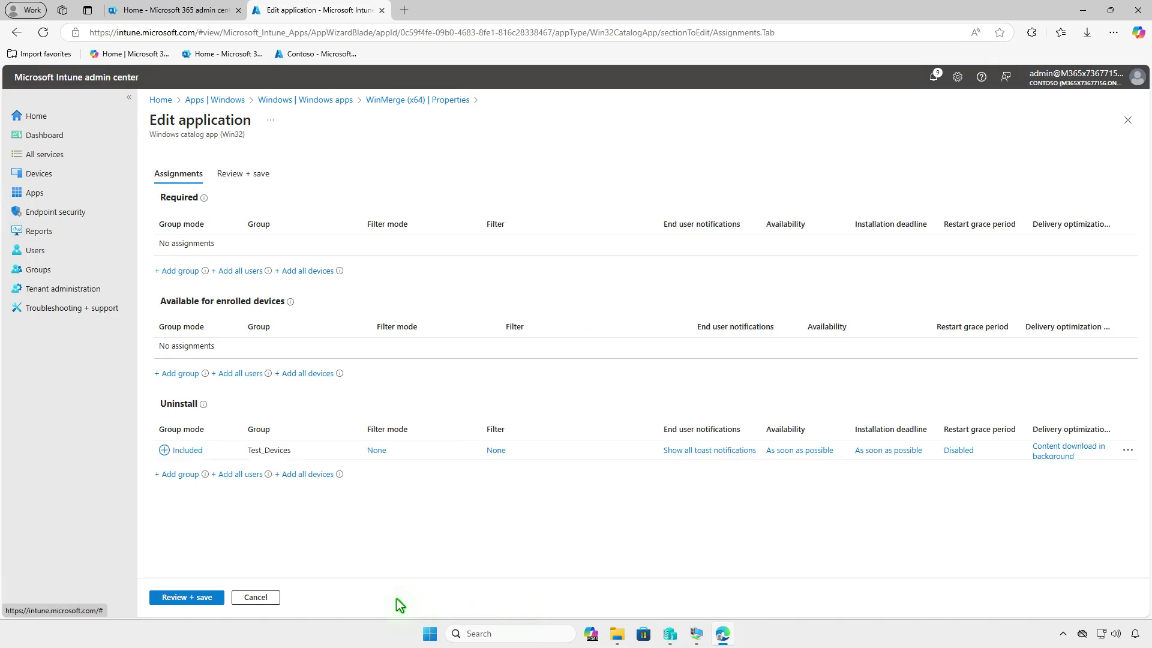
{"action": "left_click", "coordinate": [163, 598]}
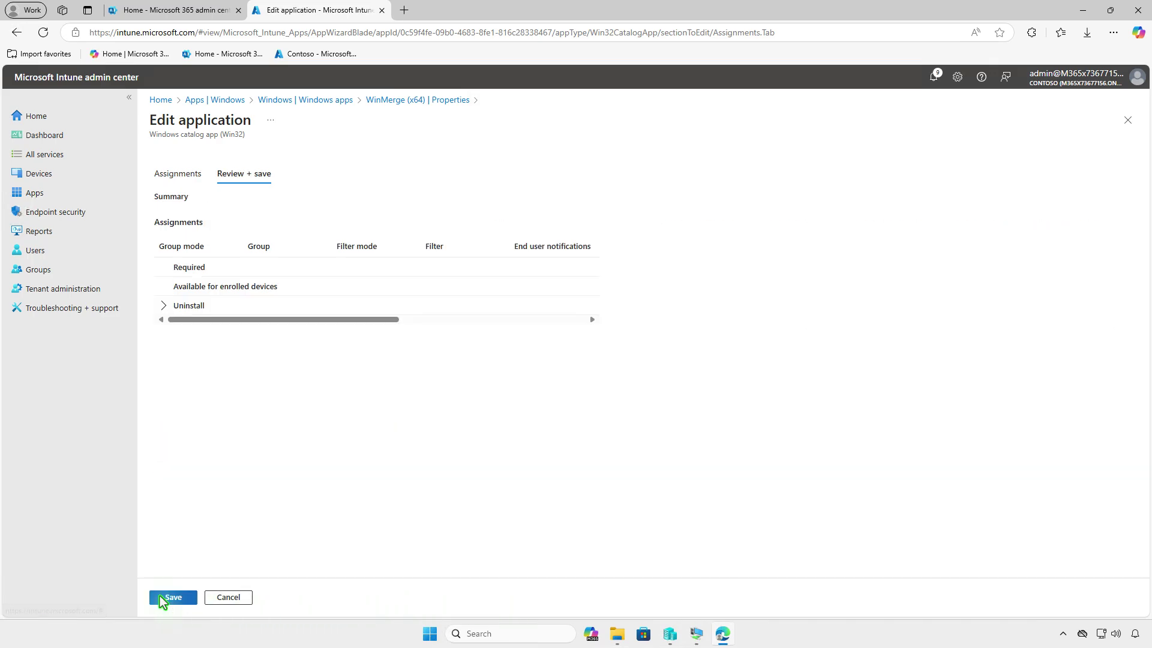